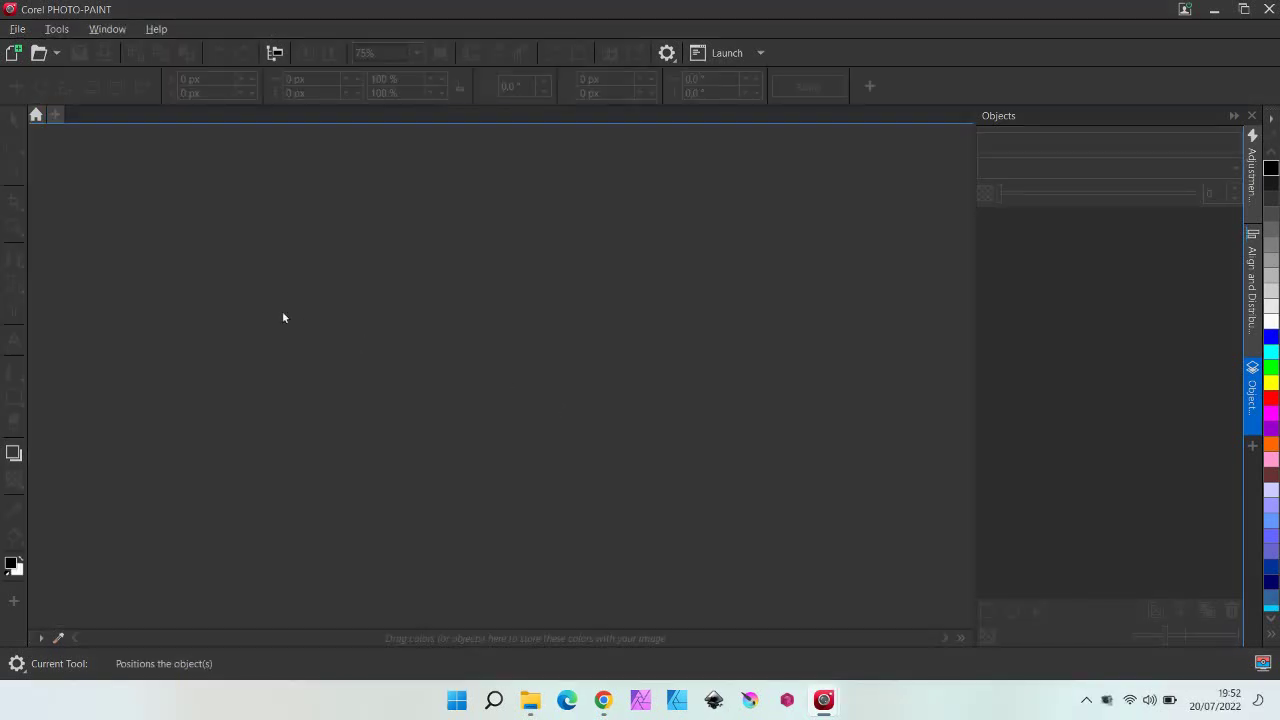
Open the recent file fotoku.png, the man's cutout on a transparent background.
left_click(16, 28)
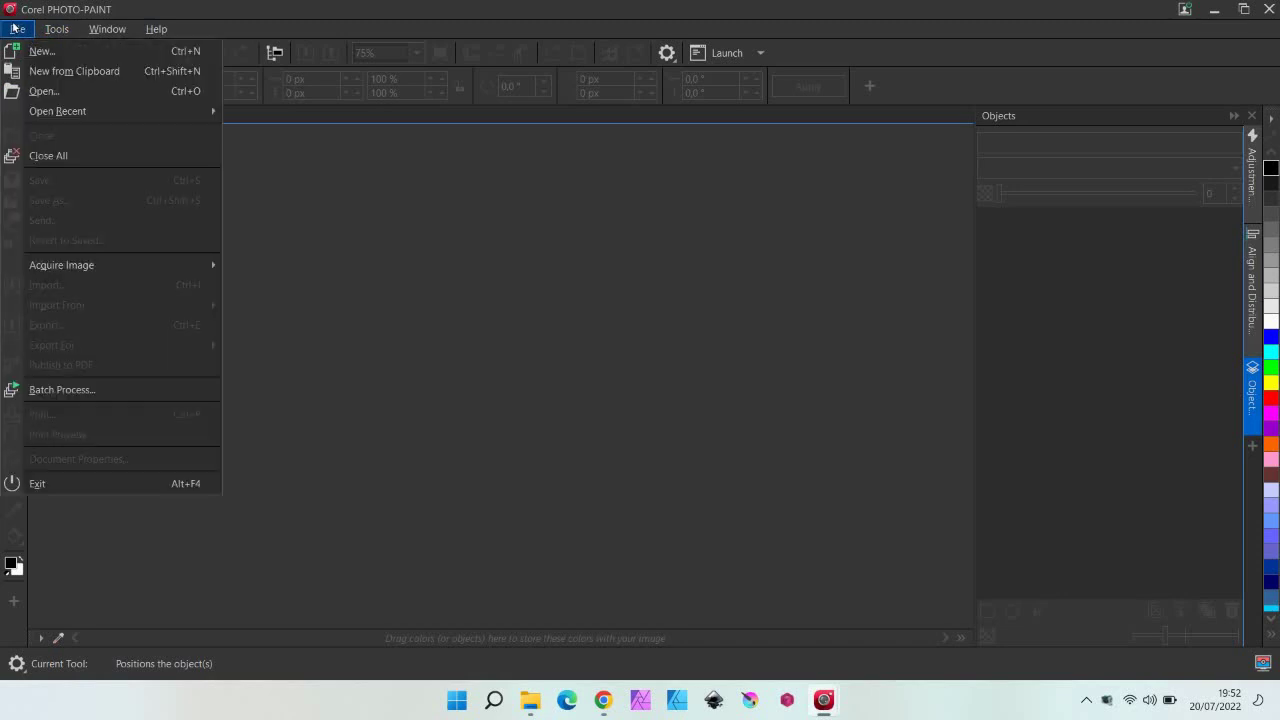
mouse_move(58, 111)
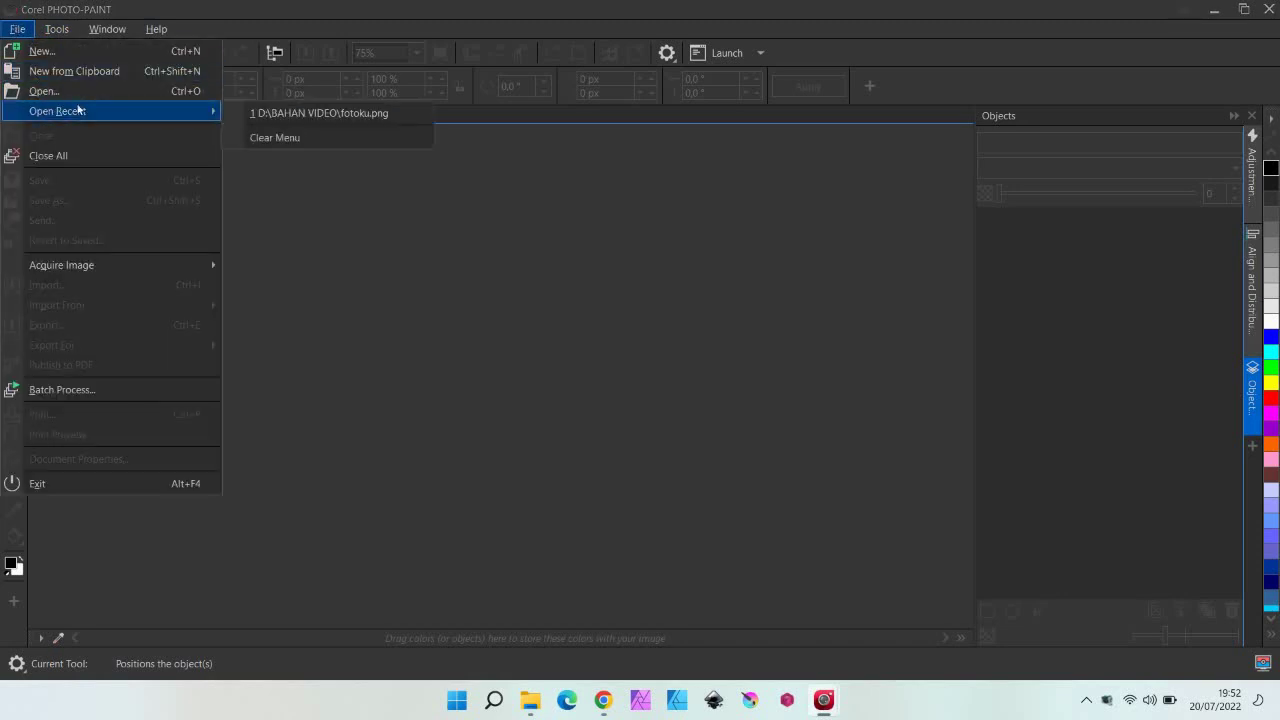
left_click(374, 113)
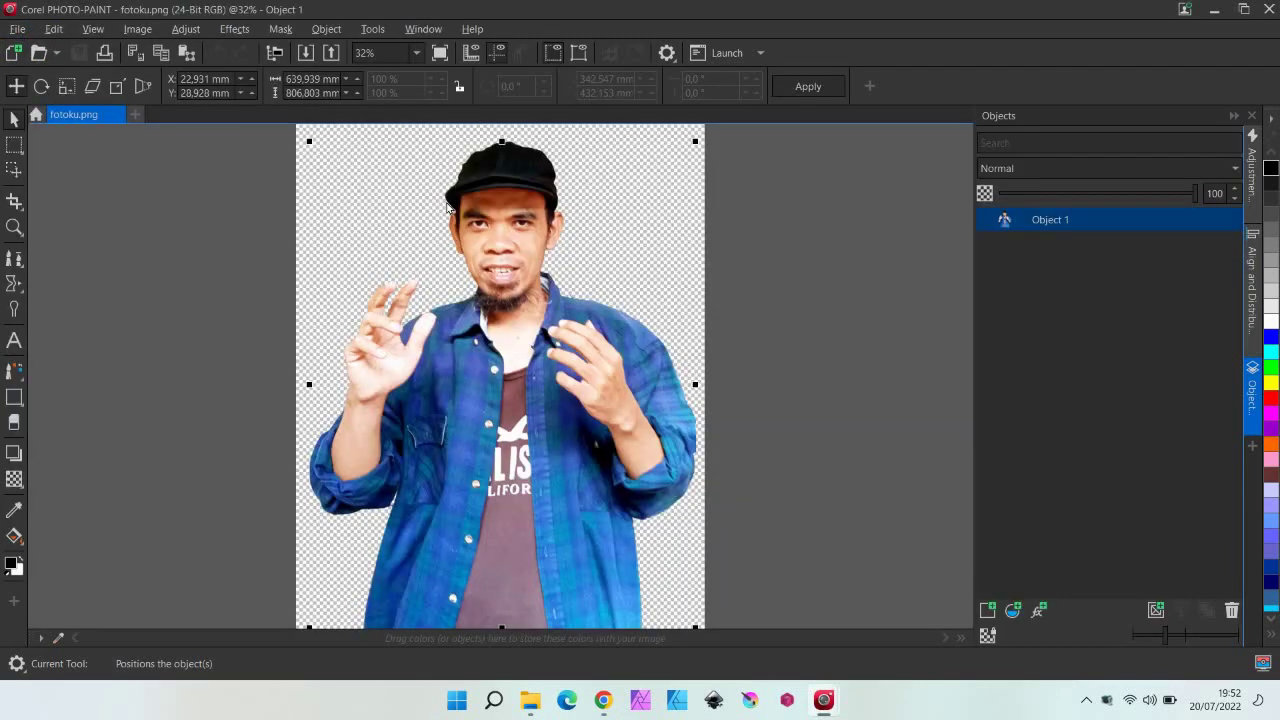
scroll(453, 242, "down", 3)
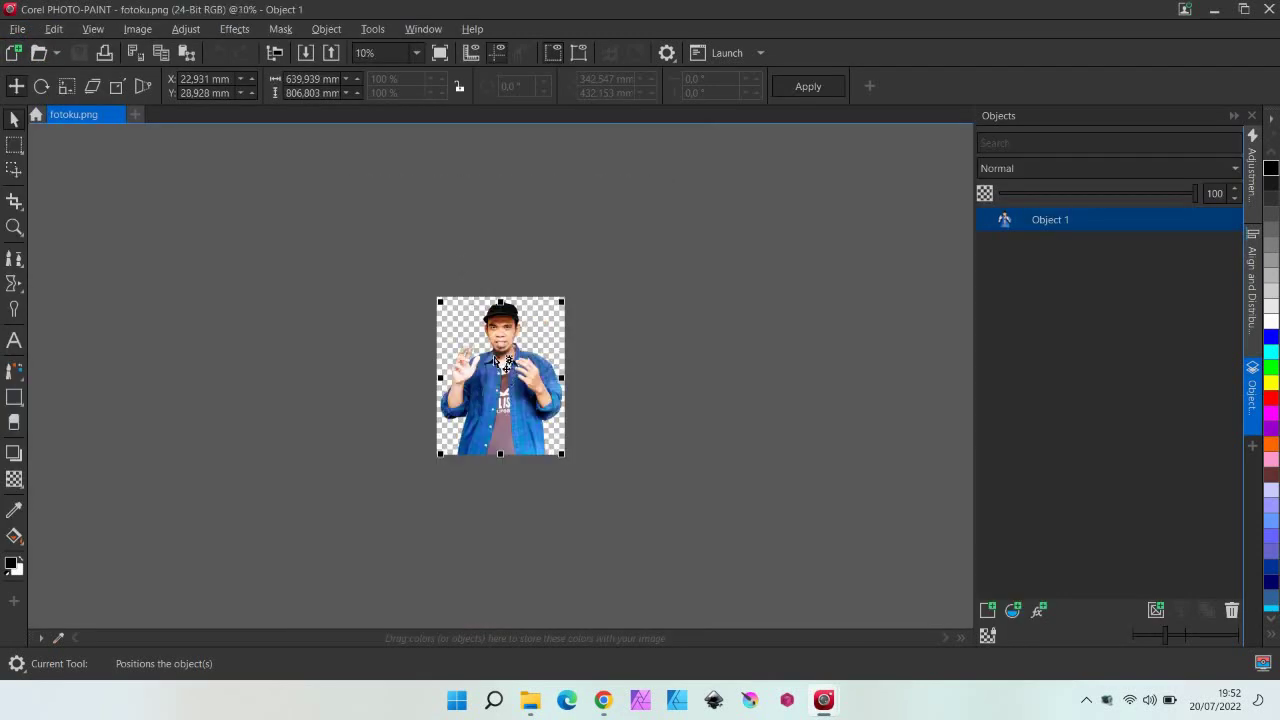
Change the paper size to 400 mm wide by 200 mm high, keeping the portrait centred.
left_click(139, 31)
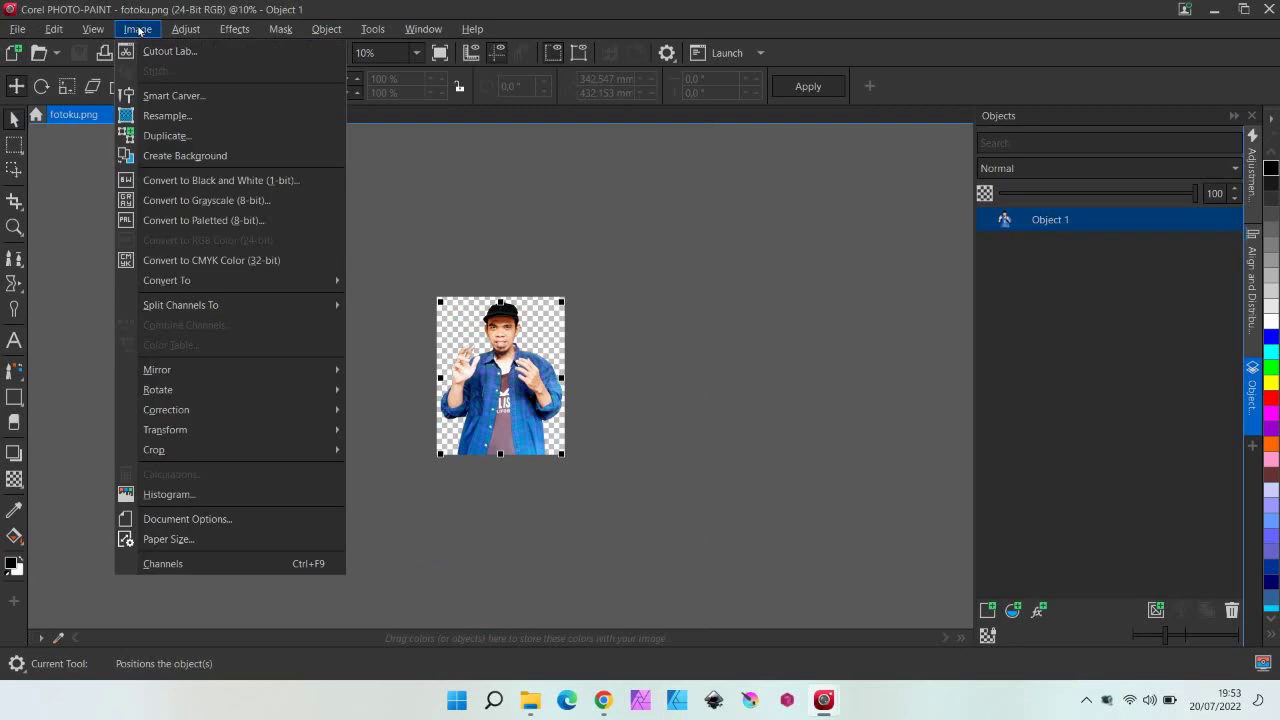
left_click(187, 541)
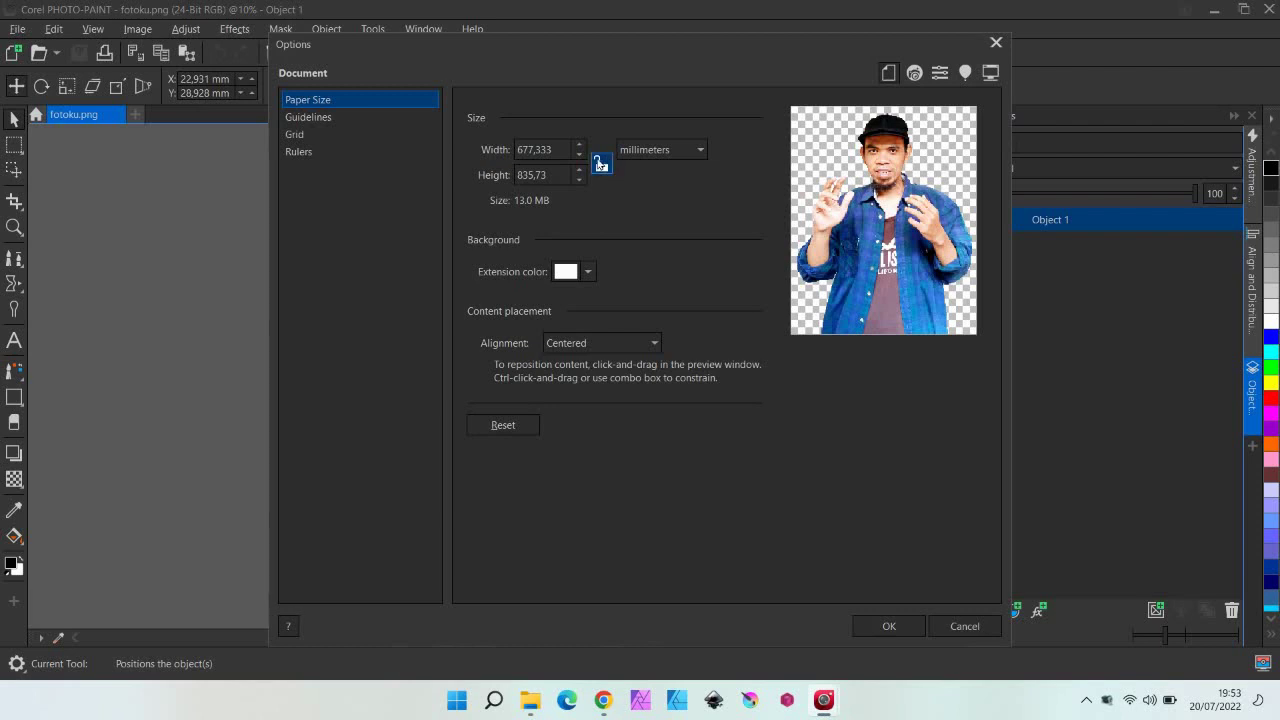
left_click(542, 174)
left_click_drag(553, 172, 511, 172)
type("200")
left_click(560, 148)
left_click_drag(547, 146, 497, 150)
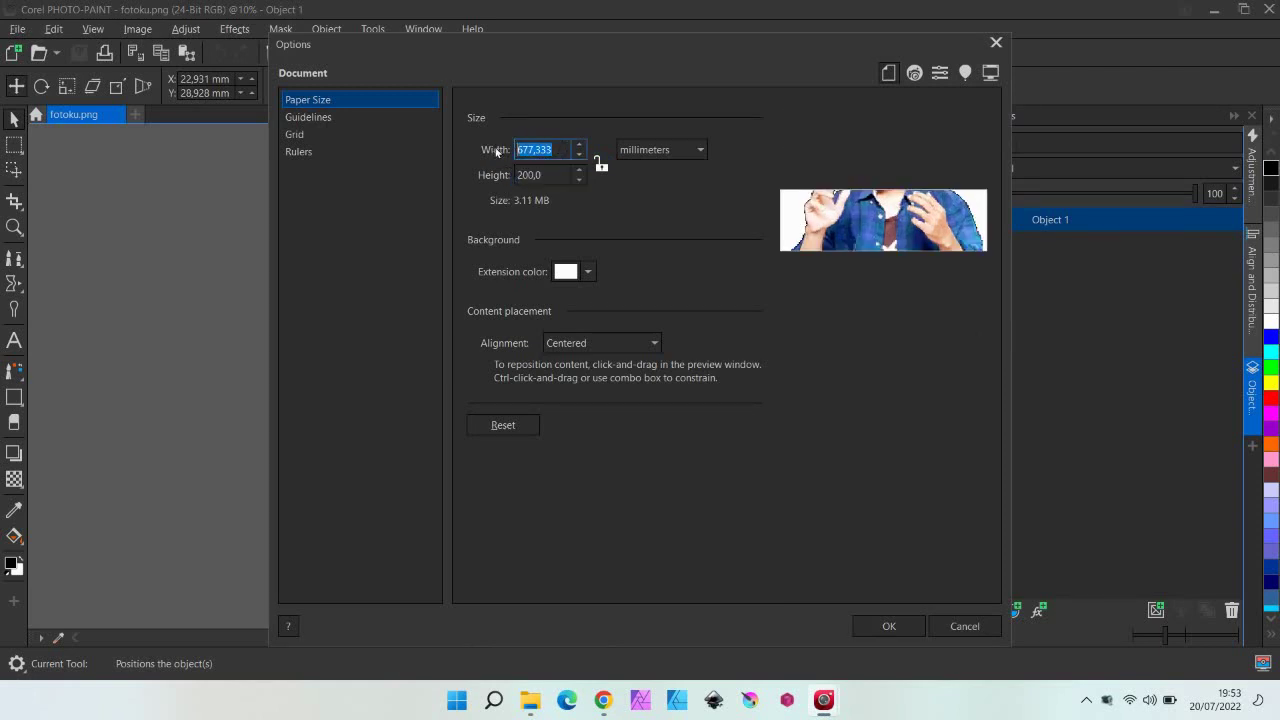
type("400")
left_click(550, 176)
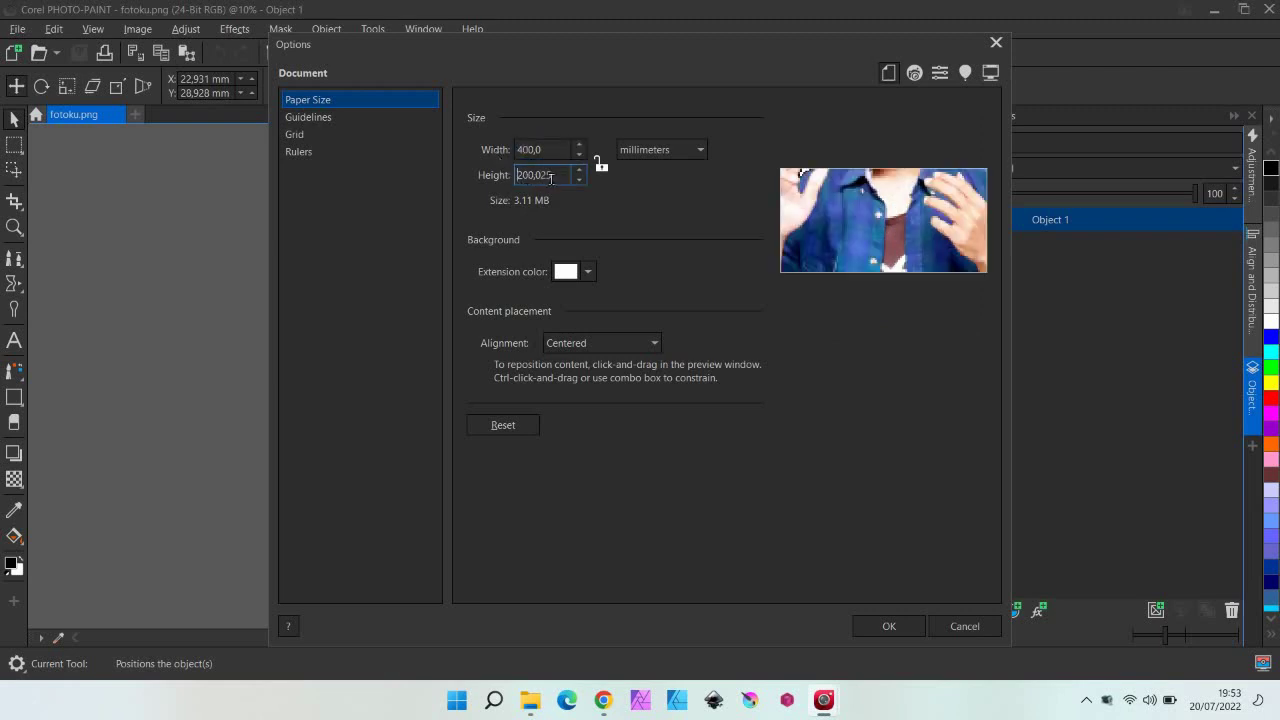
left_click(889, 626)
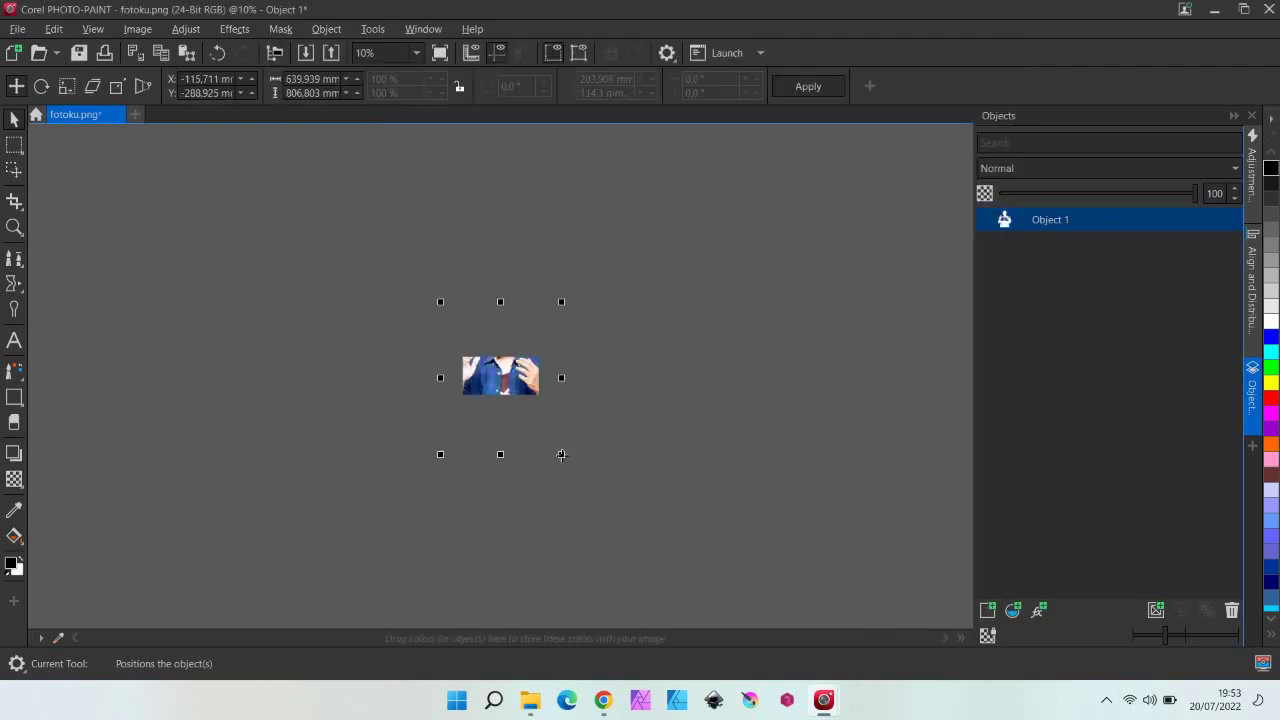
Scale the portrait down to about 126.6 × 159.5 mm and move it to the left.
left_click_drag(561, 455, 543, 429)
scroll(546, 446, "up", 3)
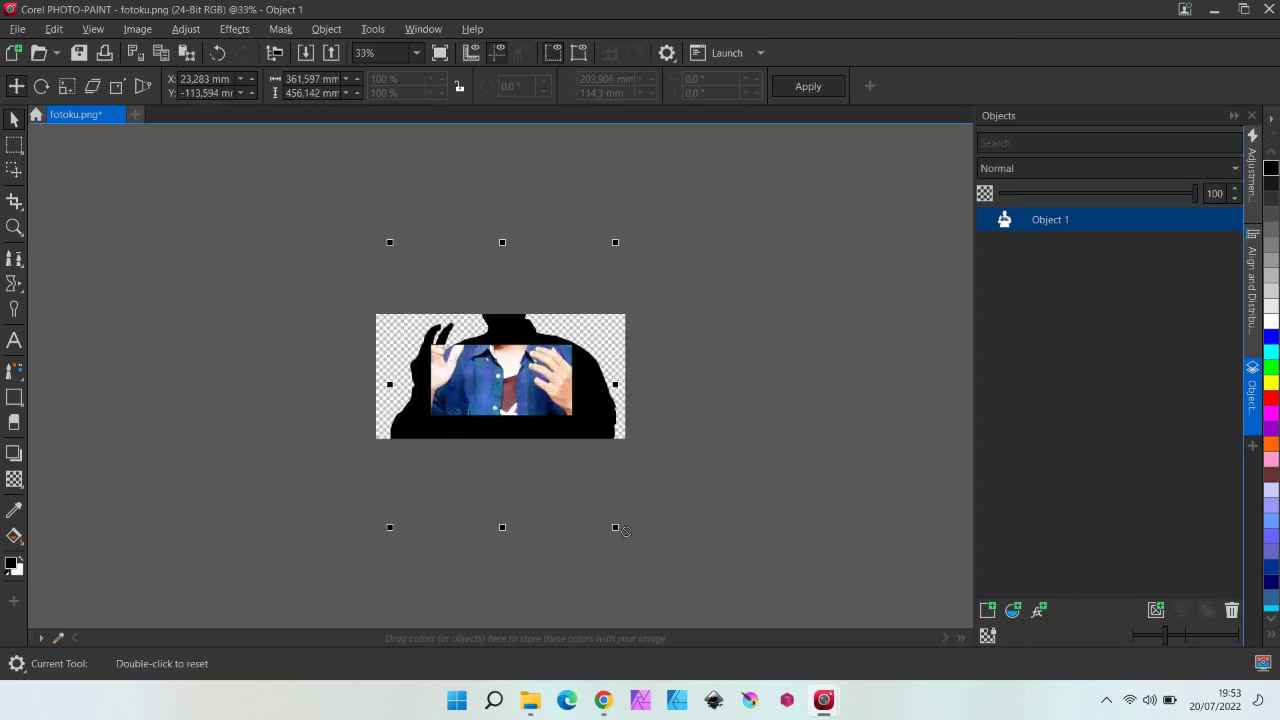
left_click_drag(617, 527, 541, 434)
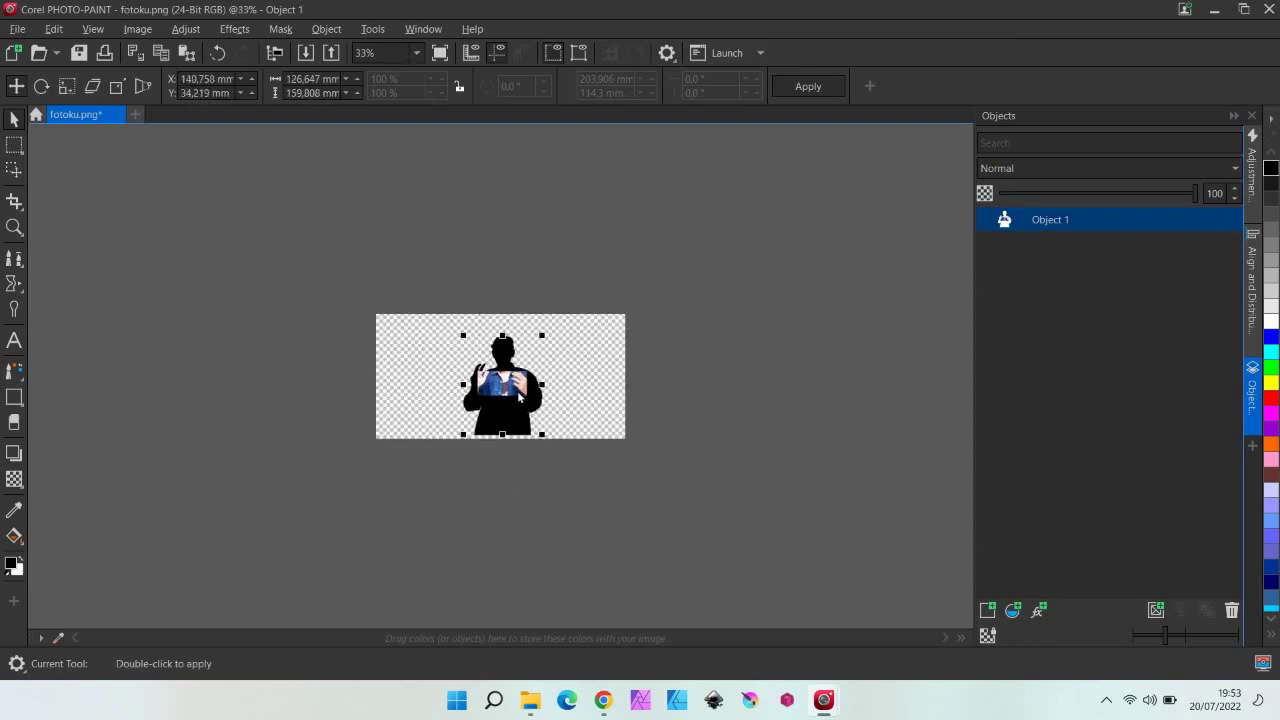
double_click(519, 397)
scroll(490, 401, "up", 1)
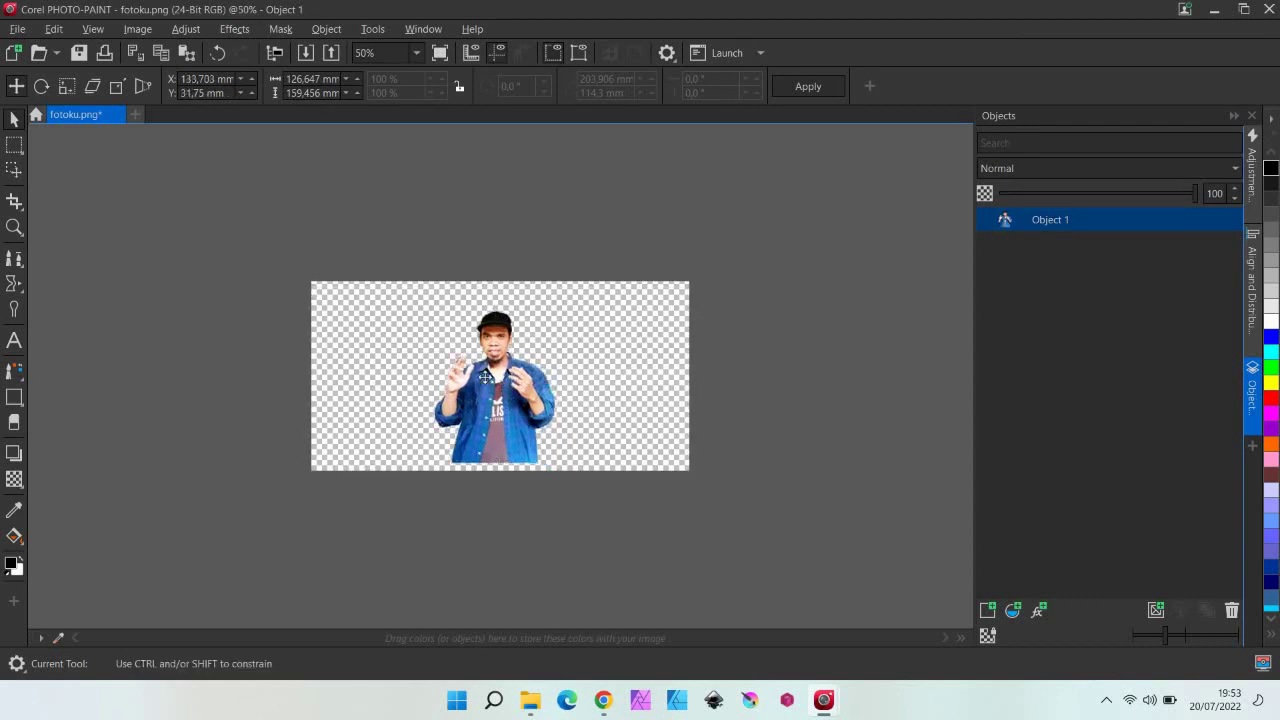
mouse_move(512, 392)
left_mouse_down()
mouse_move(398, 373)
mouse_move(390, 391)
left_mouse_up()
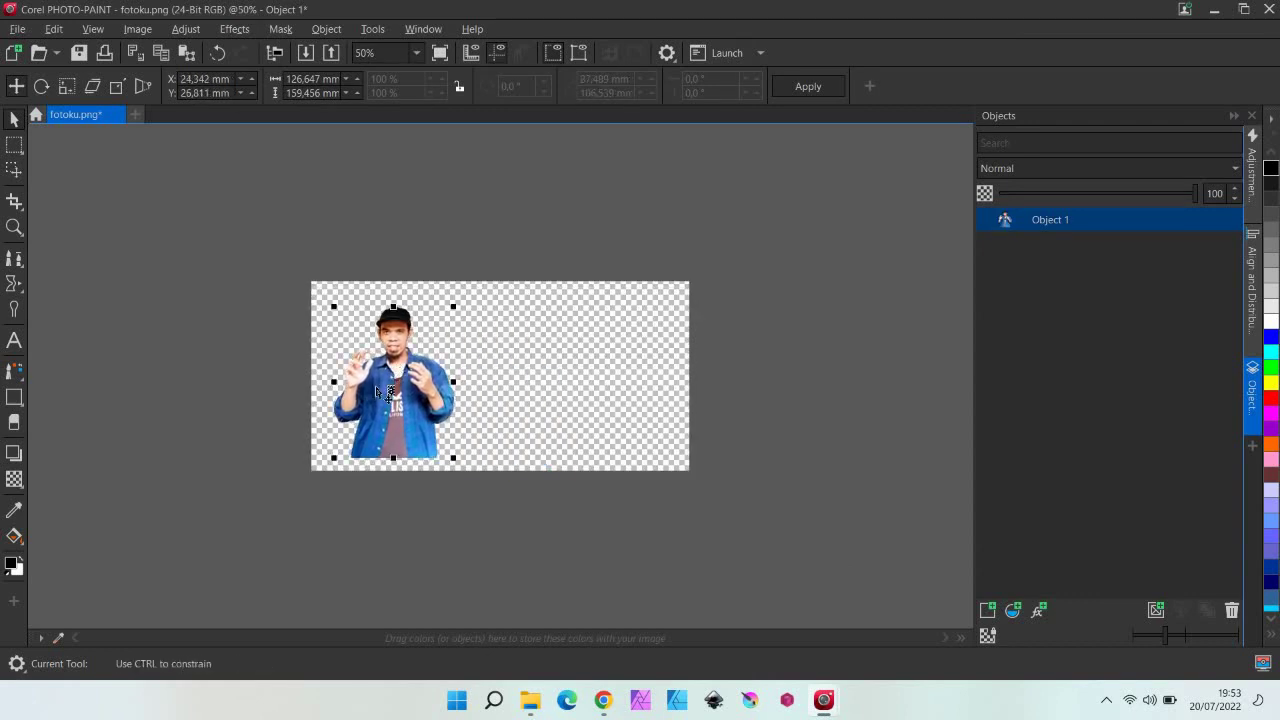
scroll(388, 393, "up", 1)
scroll(343, 397, "up", 1)
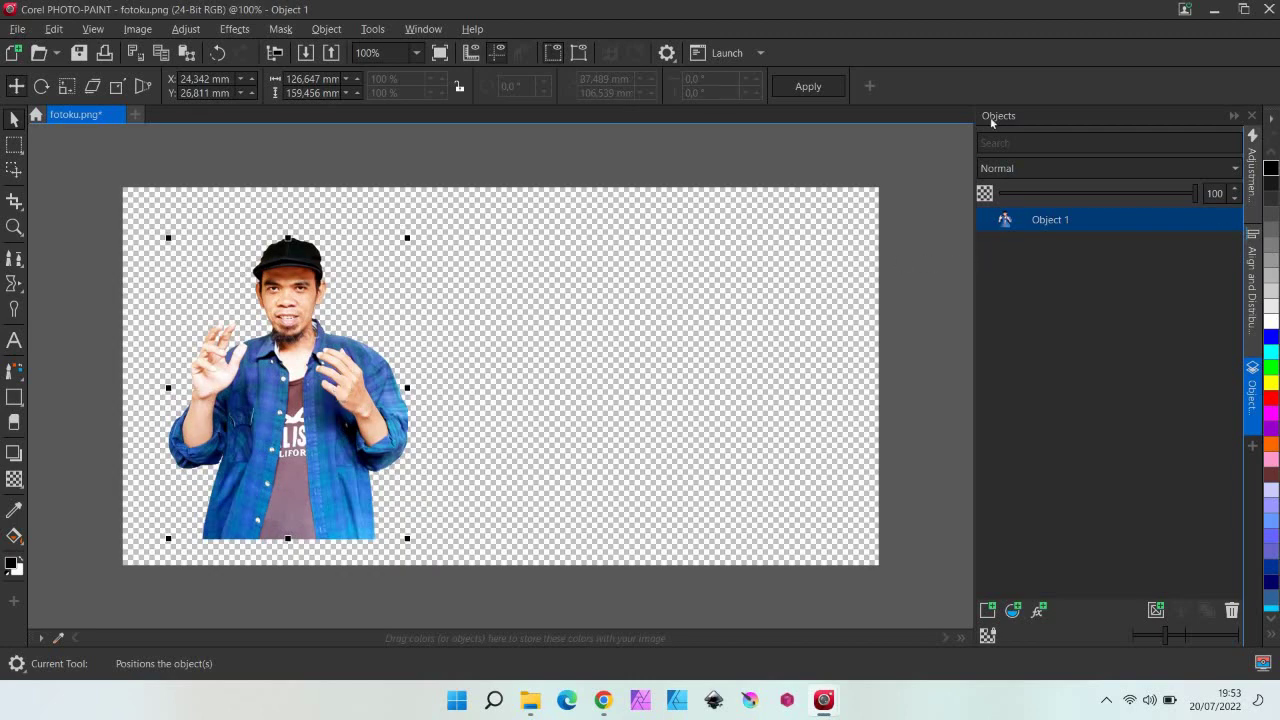
Duplicate Object 1 from its right-click menu in the Objects docker.
right_click(1041, 219)
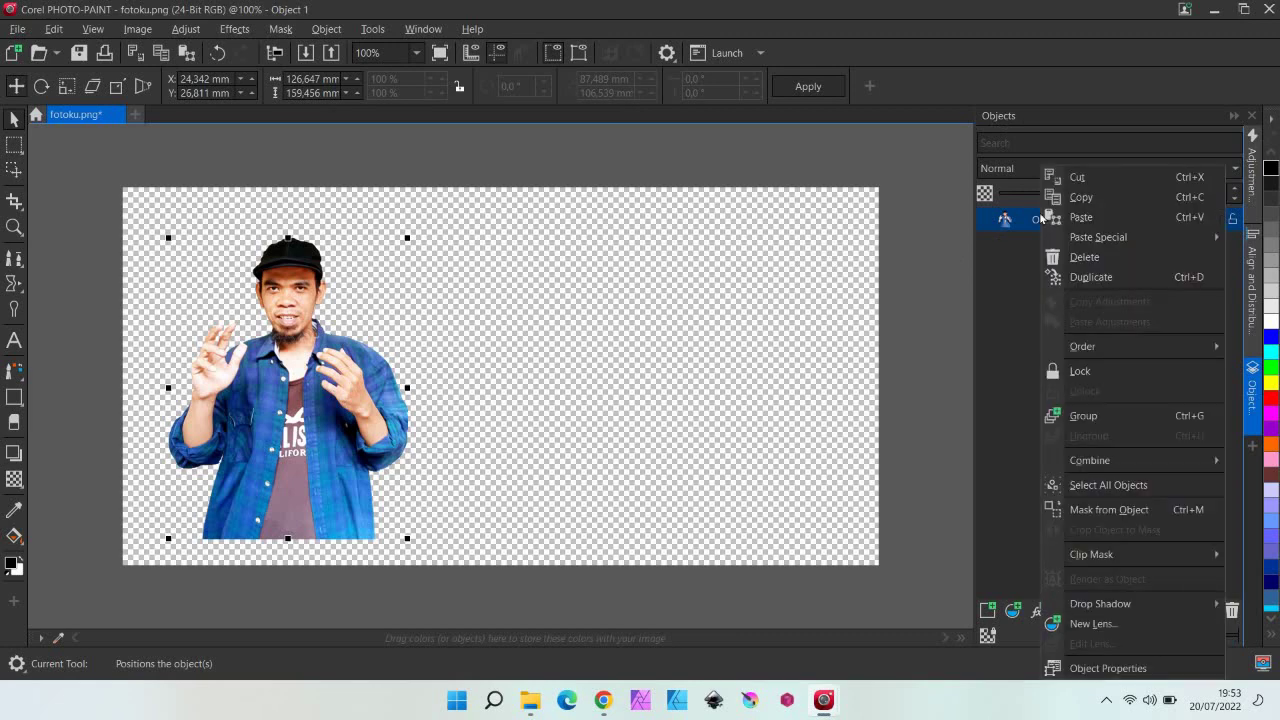
left_click(1082, 278)
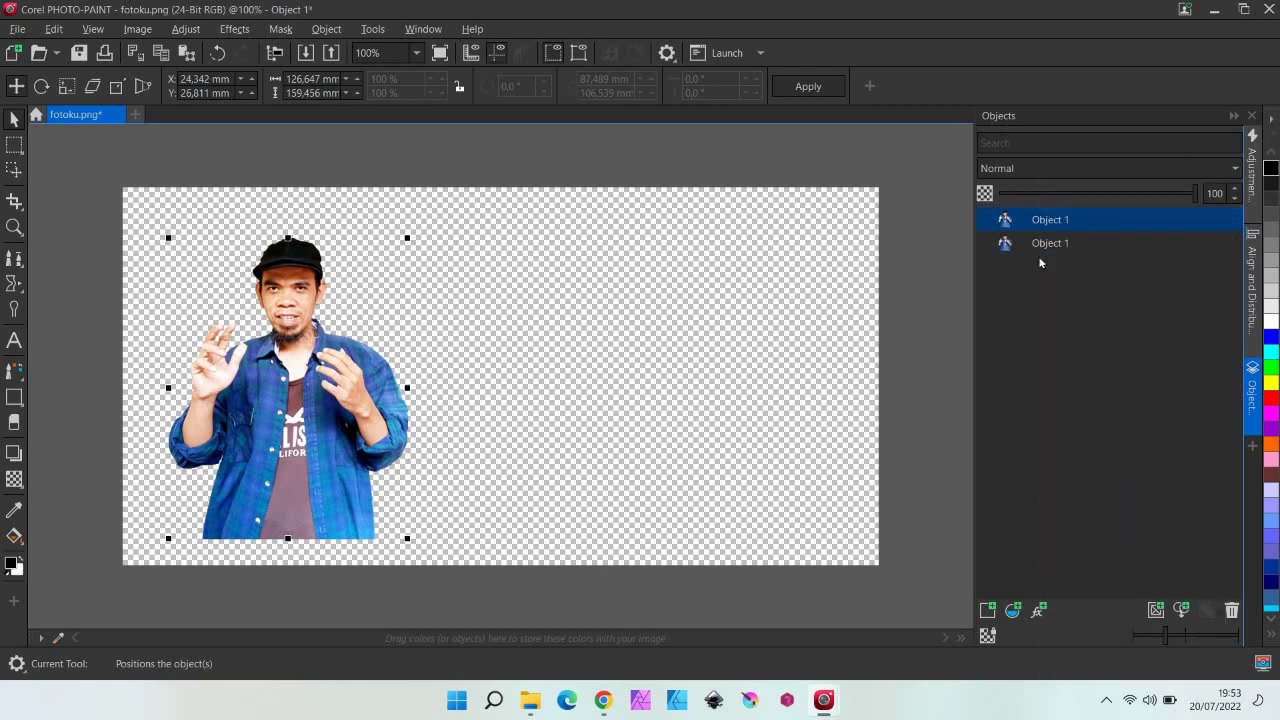
Choose the Smear tool from the liquid tools with a nib size of 100.
mouse_move(1217, 219)
left_click(20, 288)
left_click(23, 289)
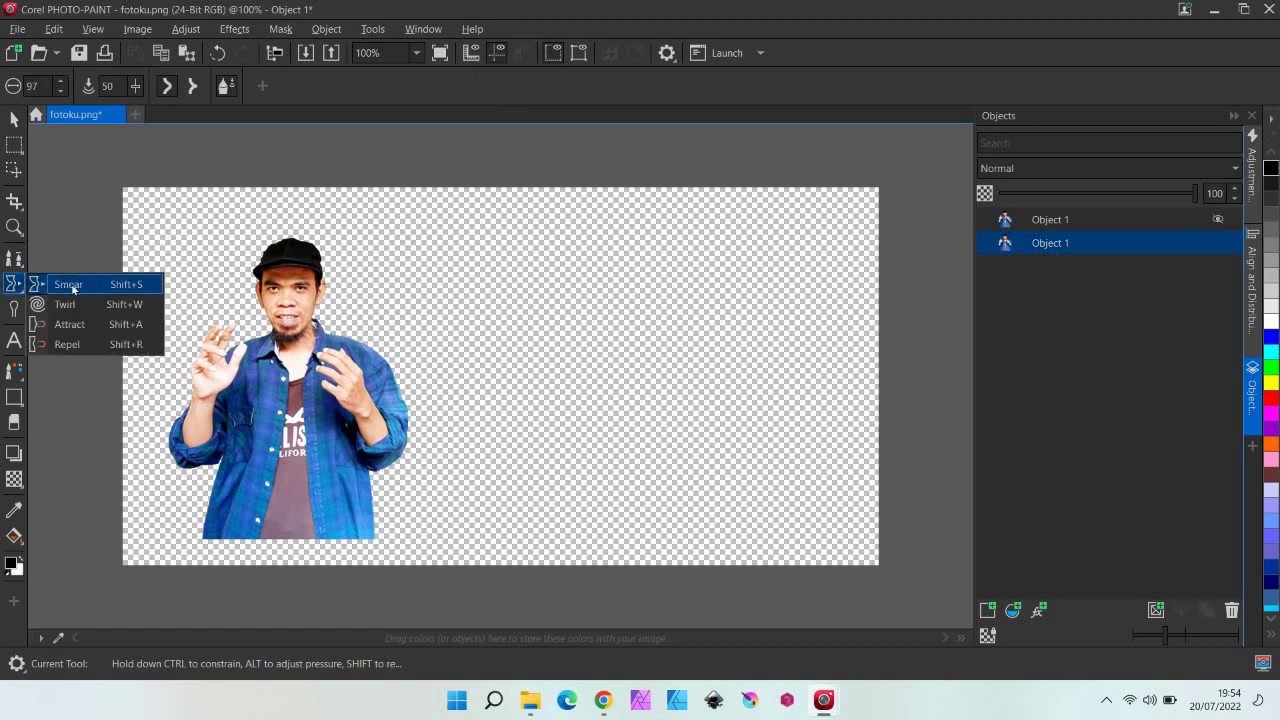
left_click(72, 289)
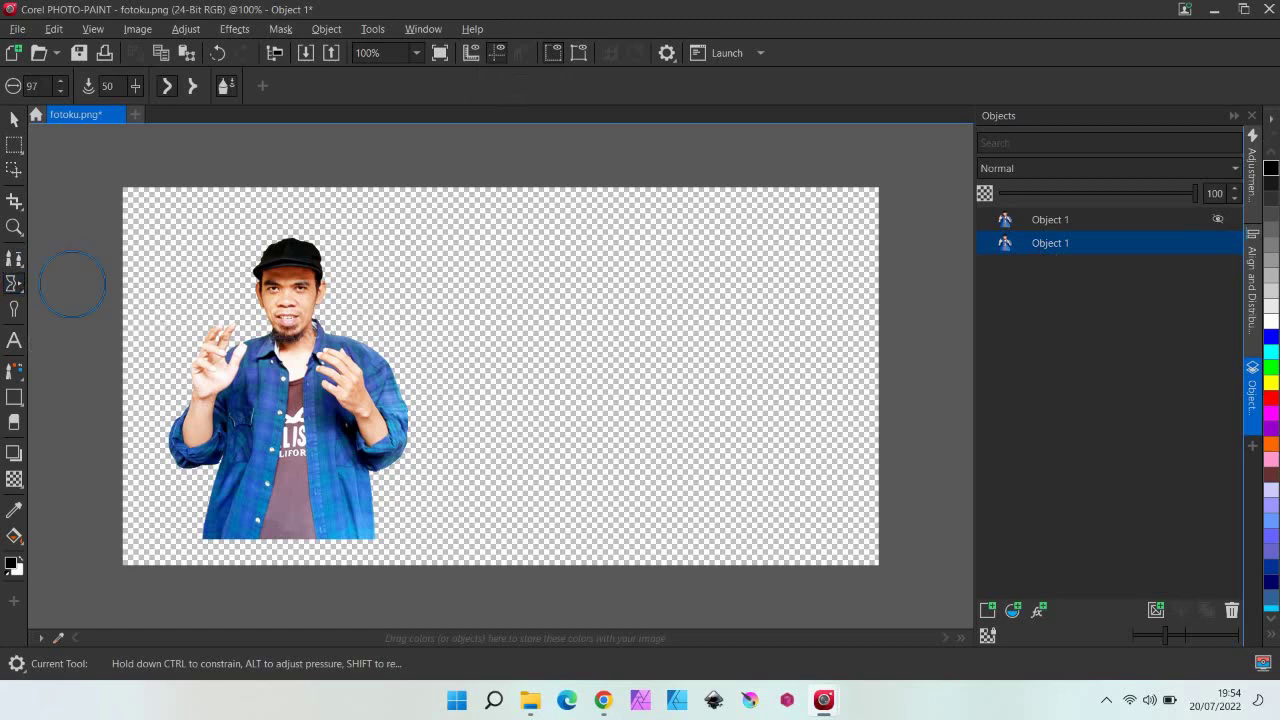
left_click(60, 94)
Smear the face and blue shirt rightward into the first long streaks.
left_click_drag(300, 300, 436, 314)
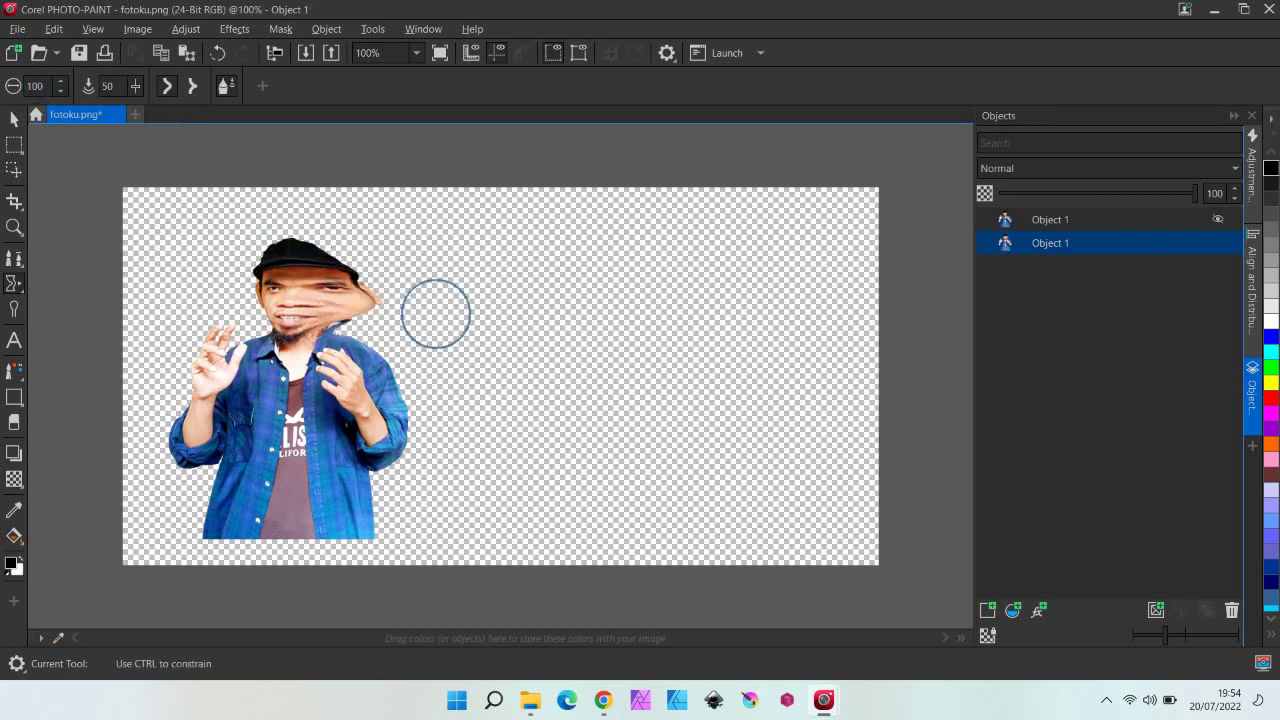
mouse_move(305, 336)
left_mouse_down()
mouse_move(522, 335)
mouse_move(529, 324)
left_mouse_up()
left_click_drag(358, 336, 595, 349)
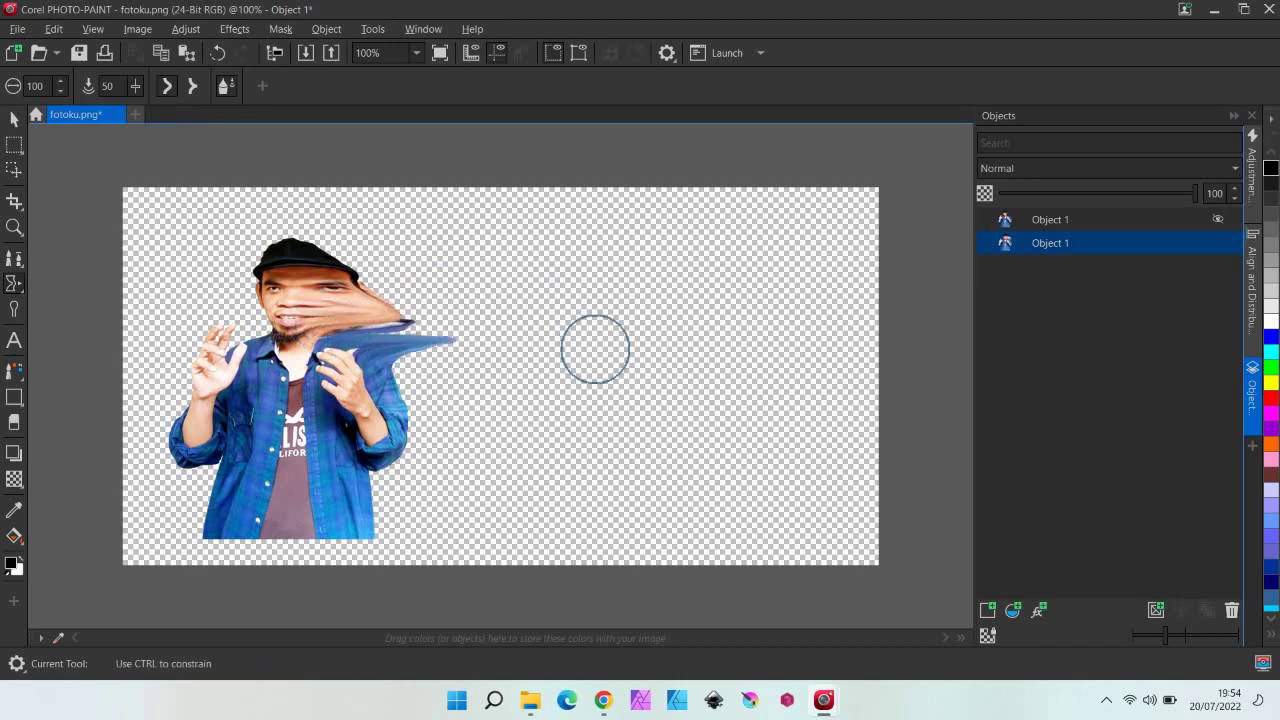
left_click_drag(440, 405, 362, 462)
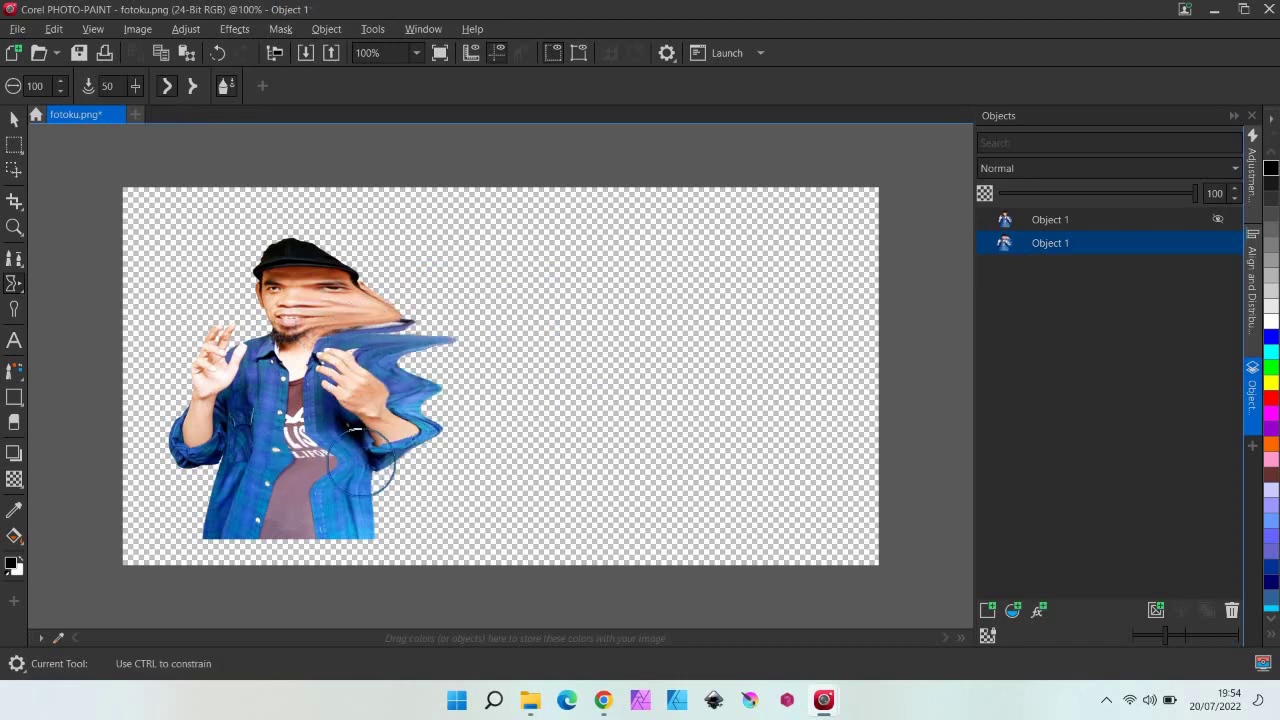
mouse_move(362, 462)
left_mouse_down()
mouse_move(375, 523)
mouse_move(567, 411)
left_mouse_up()
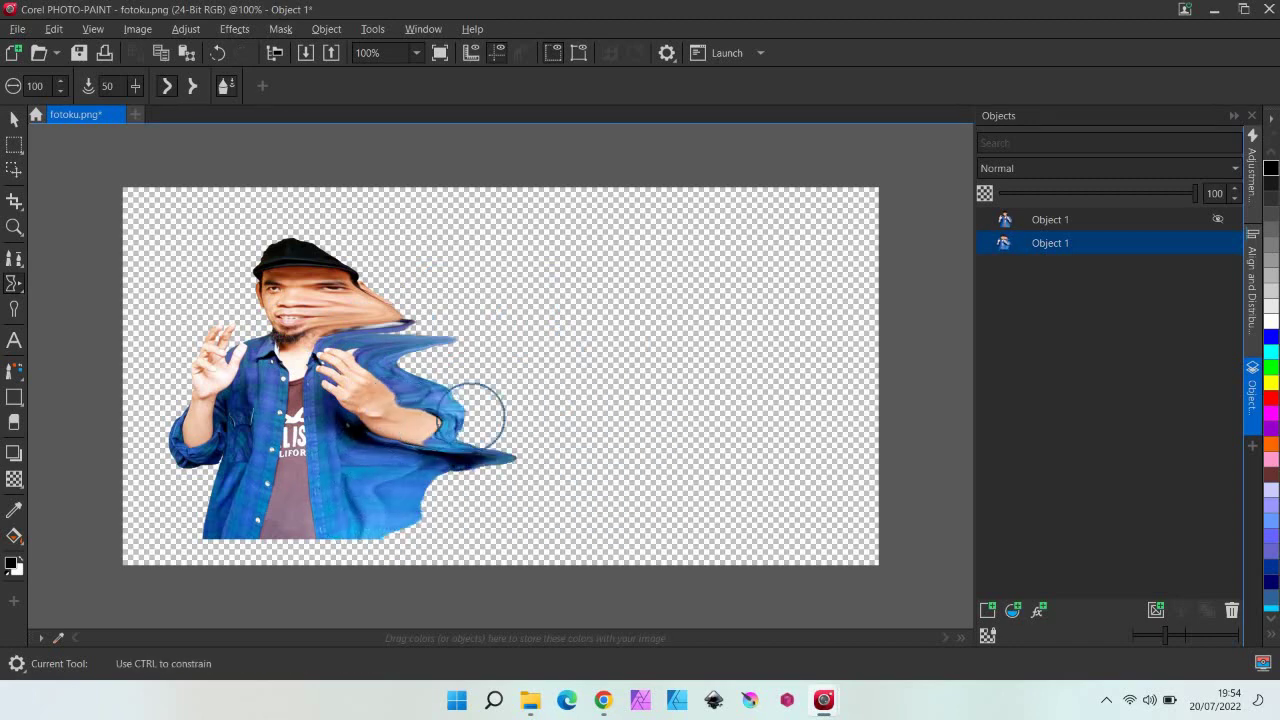
left_click_drag(472, 414, 597, 435)
left_click_drag(429, 500, 597, 510)
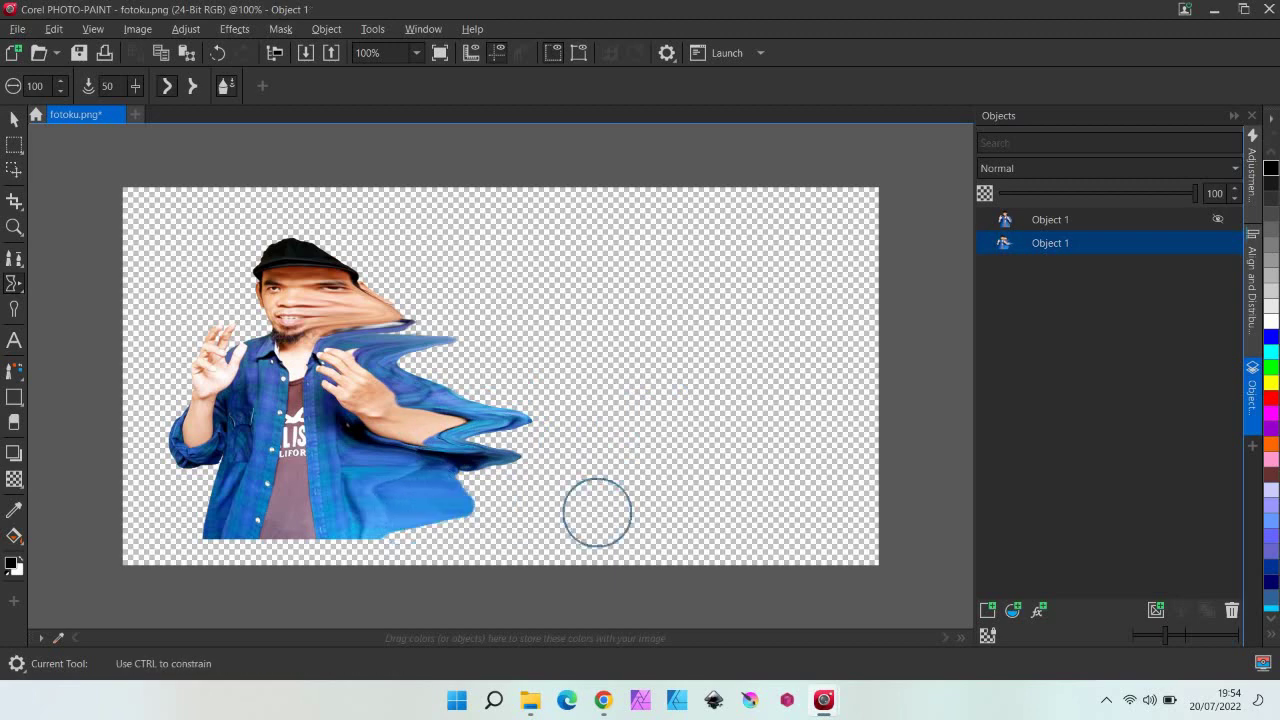
left_click_drag(391, 523, 558, 508)
left_click_drag(445, 485, 652, 481)
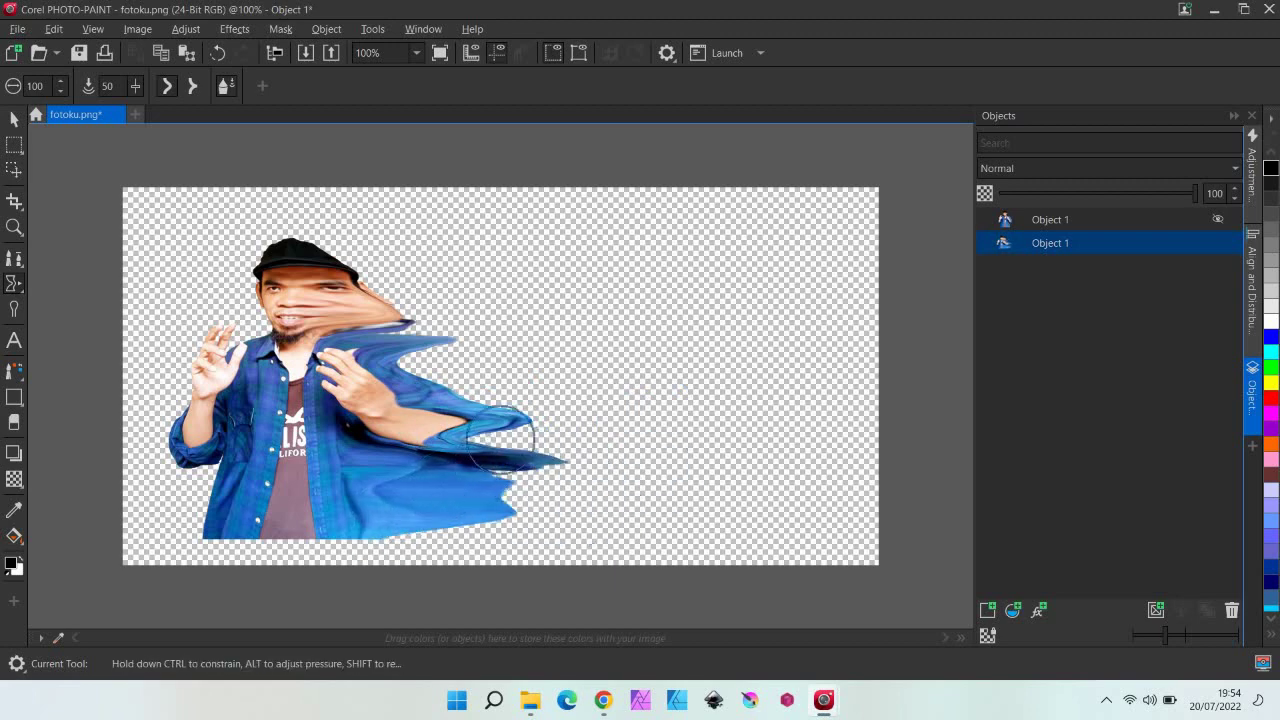
left_click_drag(445, 430, 620, 443)
left_click_drag(465, 483, 590, 495)
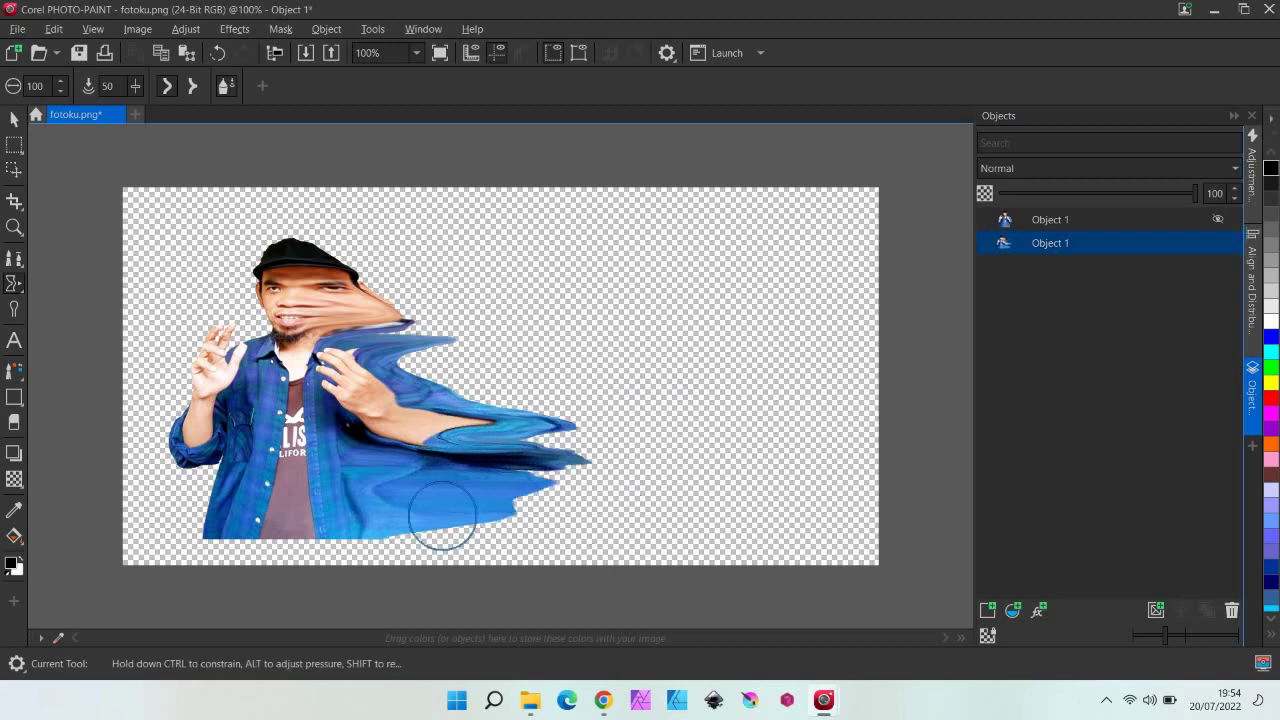
left_click_drag(443, 514, 600, 505)
left_click_drag(470, 460, 620, 458)
left_click_drag(430, 432, 586, 420)
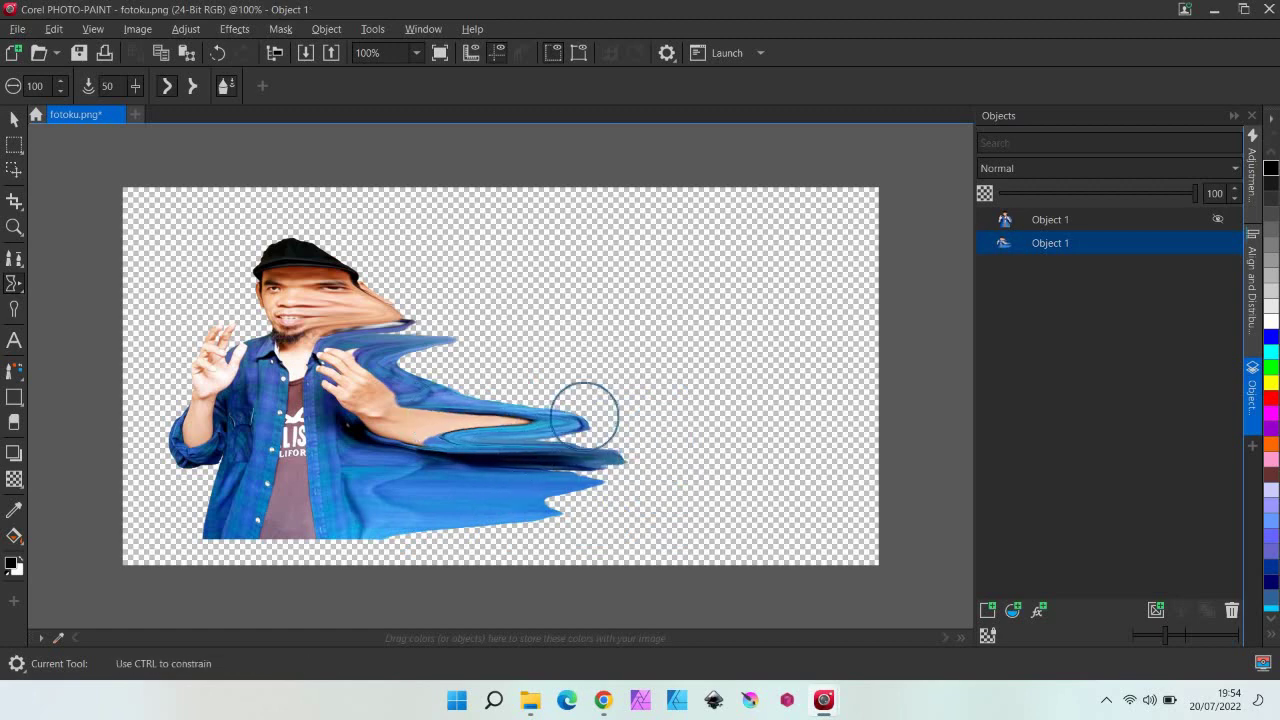
Smear the shoulder, sleeve, arm, cap and face further to the right.
left_click_drag(375, 378, 470, 340)
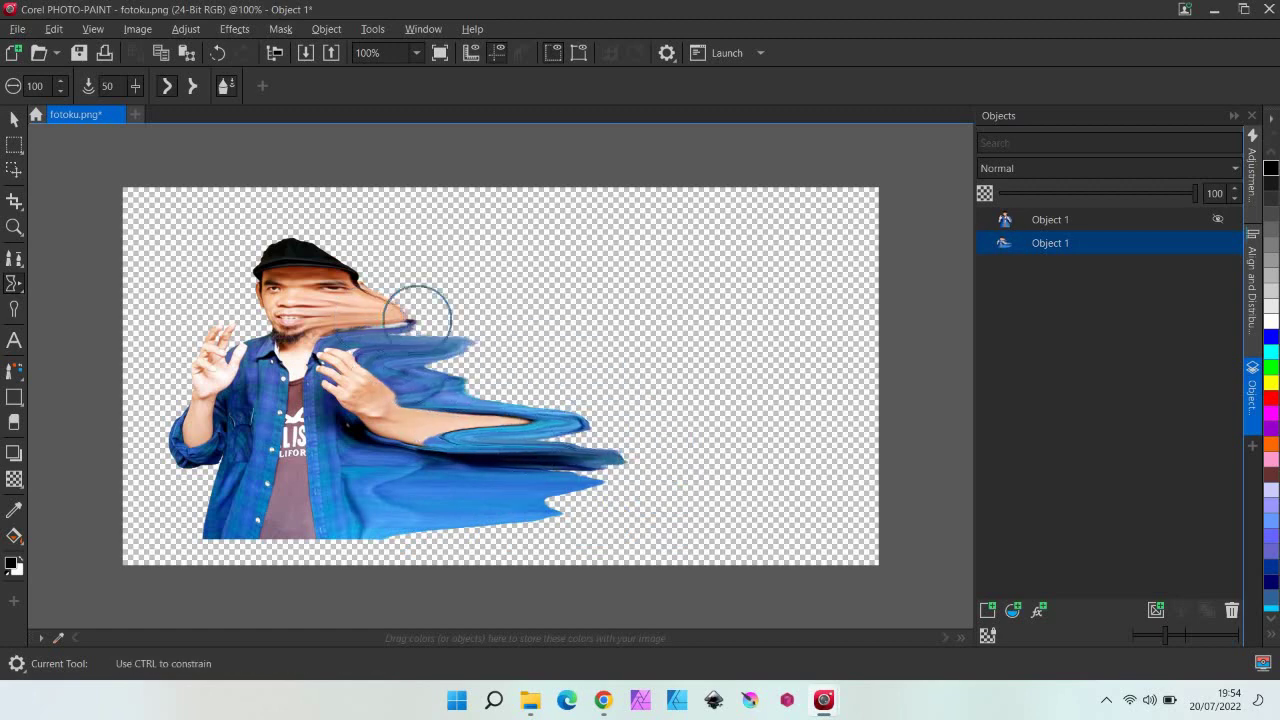
left_click_drag(340, 318, 450, 320)
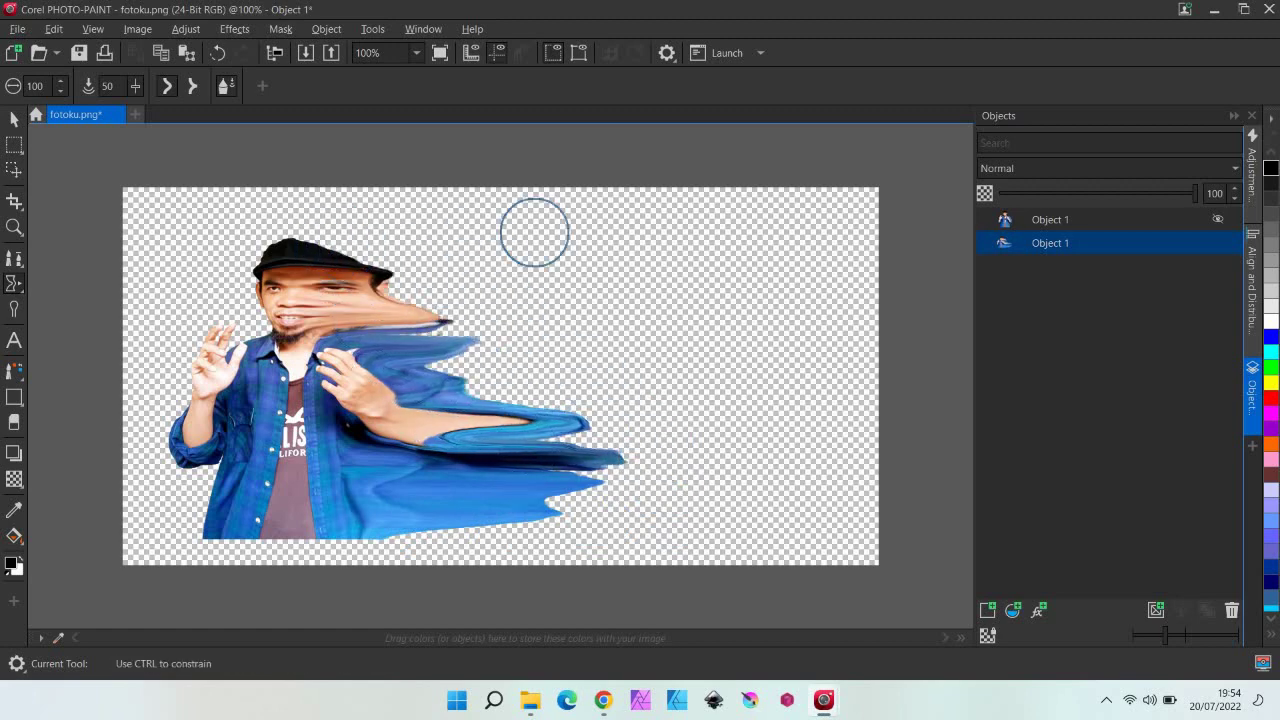
mouse_move(345, 258)
left_mouse_down()
mouse_move(420, 262)
mouse_move(465, 320)
left_mouse_up()
left_click_drag(400, 345, 517, 351)
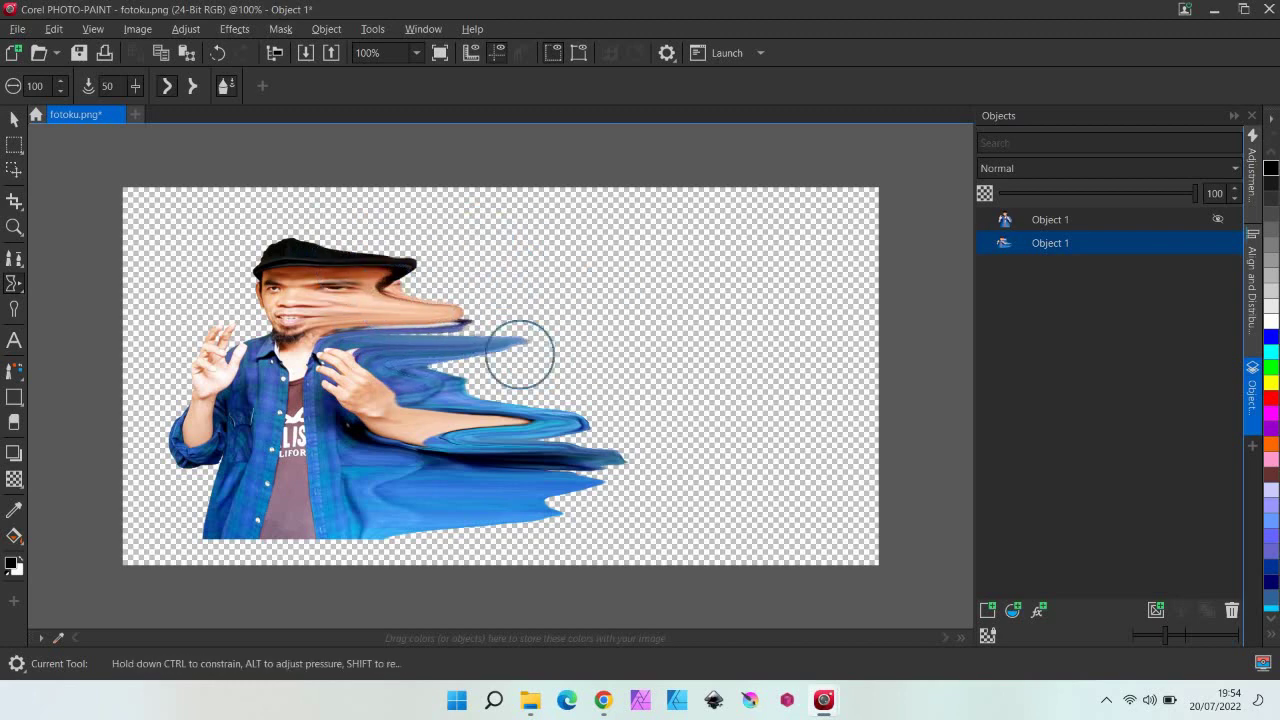
left_click_drag(430, 375, 586, 369)
left_click_drag(415, 365, 535, 378)
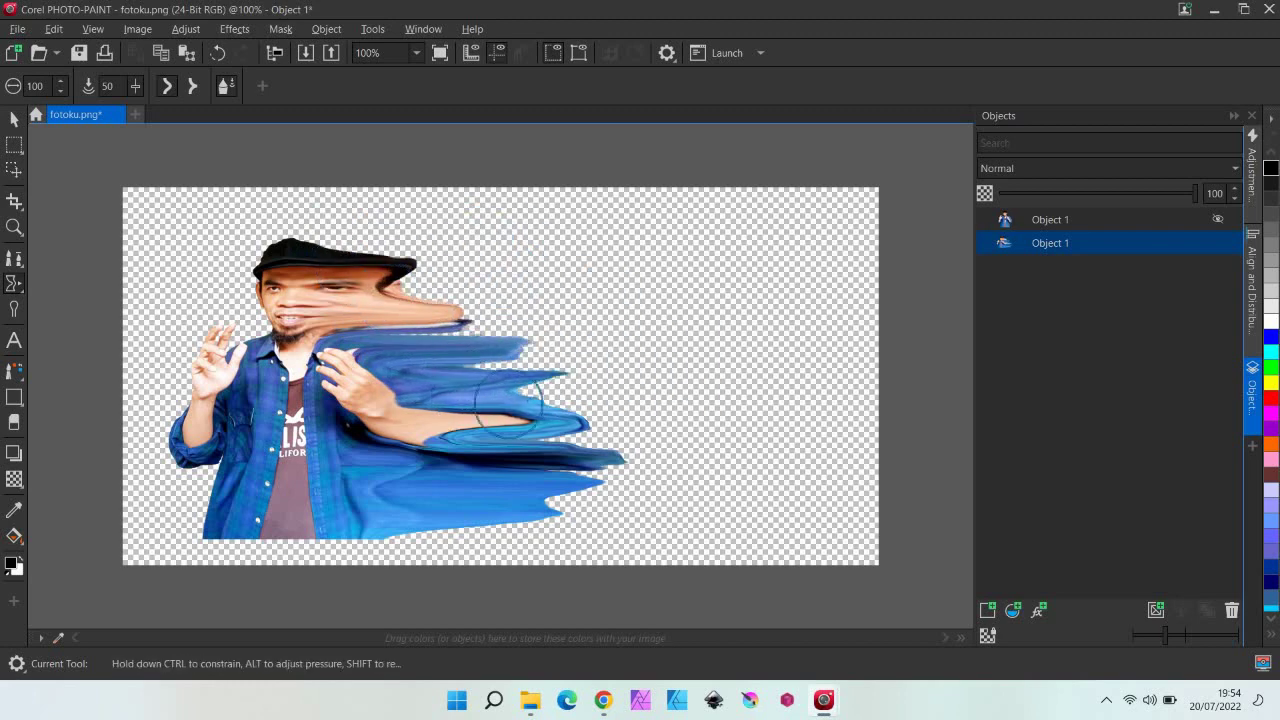
left_click_drag(475, 420, 605, 425)
left_click_drag(525, 440, 640, 445)
left_click_drag(505, 480, 640, 480)
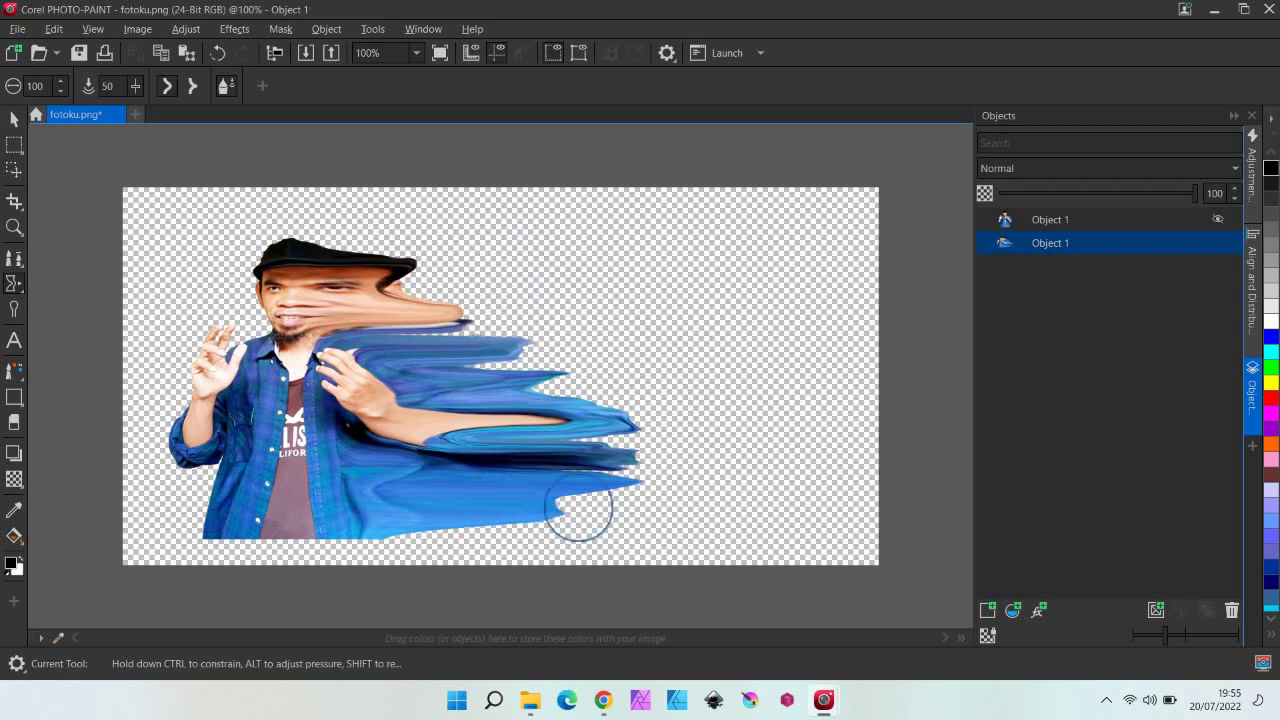
left_click_drag(520, 440, 717, 443)
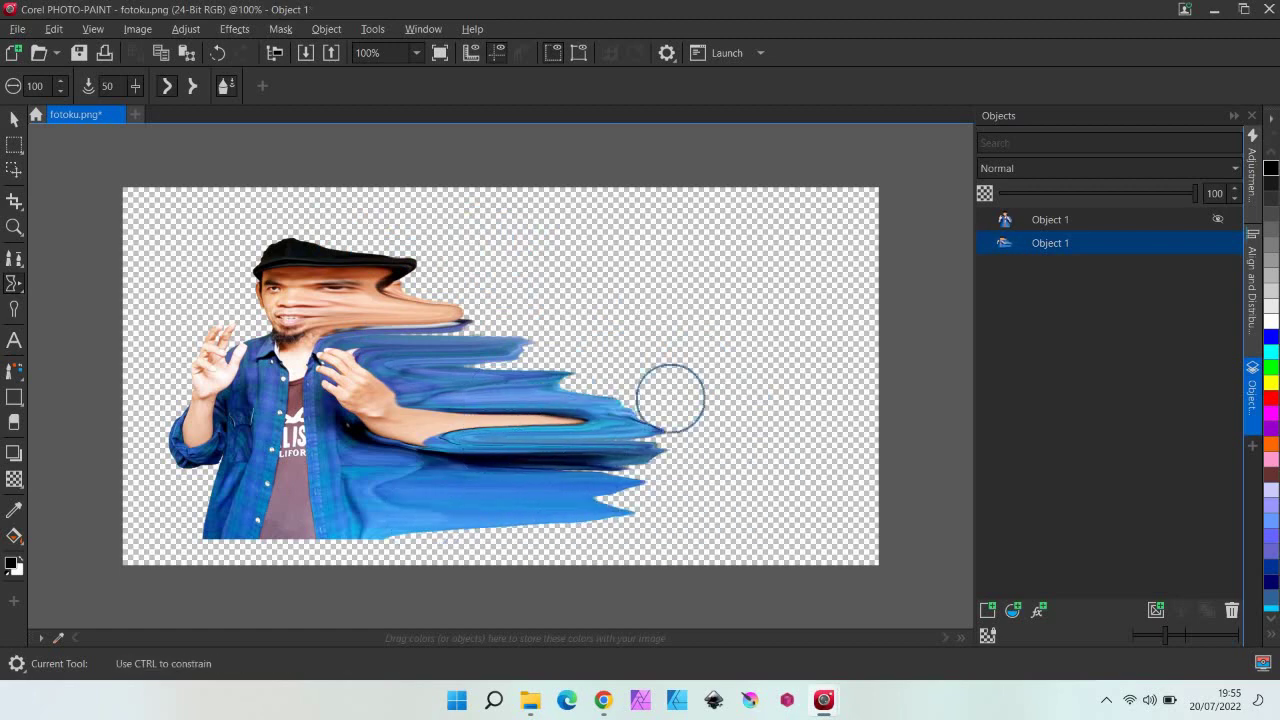
left_click_drag(470, 365, 600, 375)
left_click_drag(429, 314, 635, 318)
left_click_drag(395, 280, 571, 277)
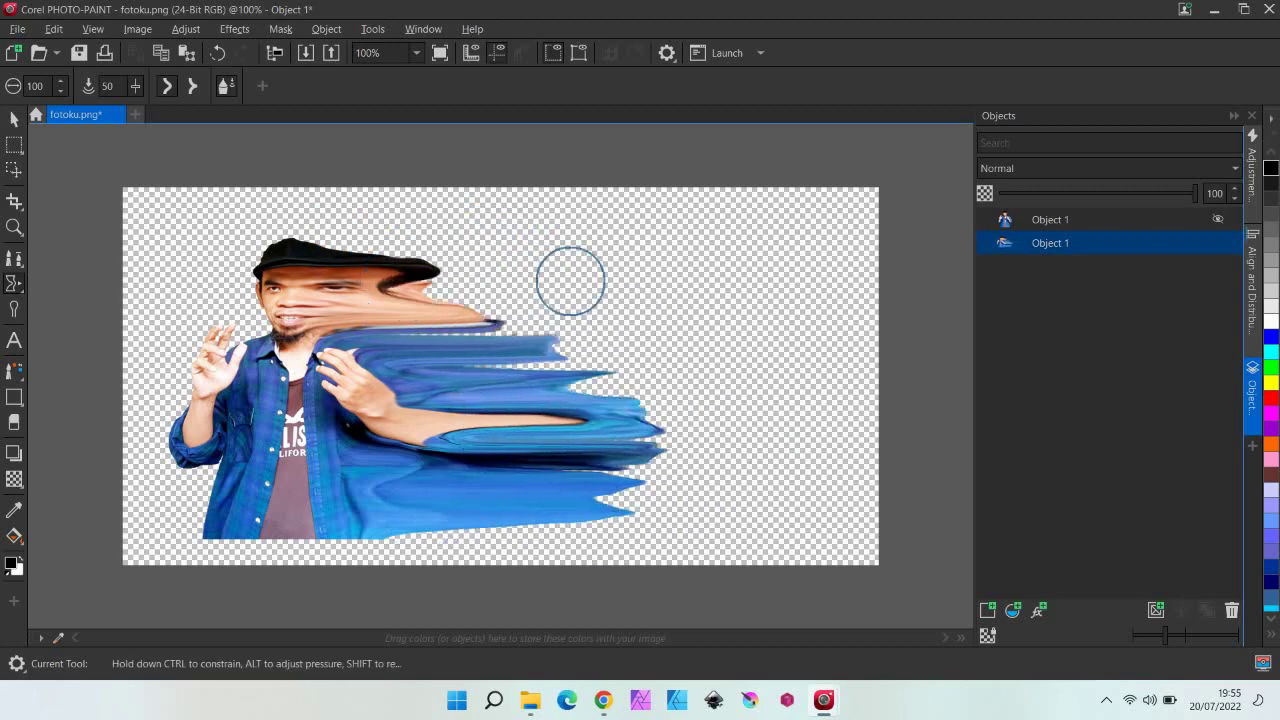
left_click_drag(410, 300, 515, 290)
mouse_move(414, 277)
left_mouse_down()
mouse_move(579, 284)
mouse_move(560, 257)
left_mouse_up()
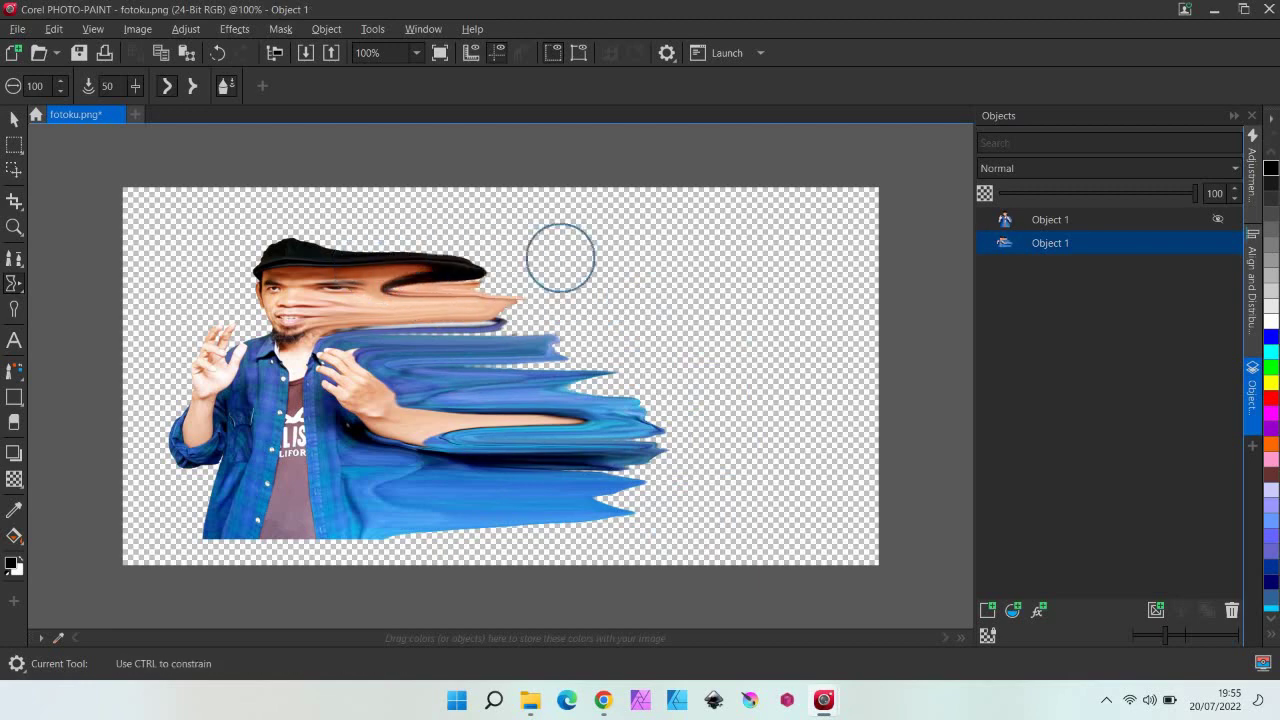
left_click_drag(429, 286, 643, 315)
Stretch the middle and lower blue shirt streaks further right.
left_click_drag(438, 340, 610, 340)
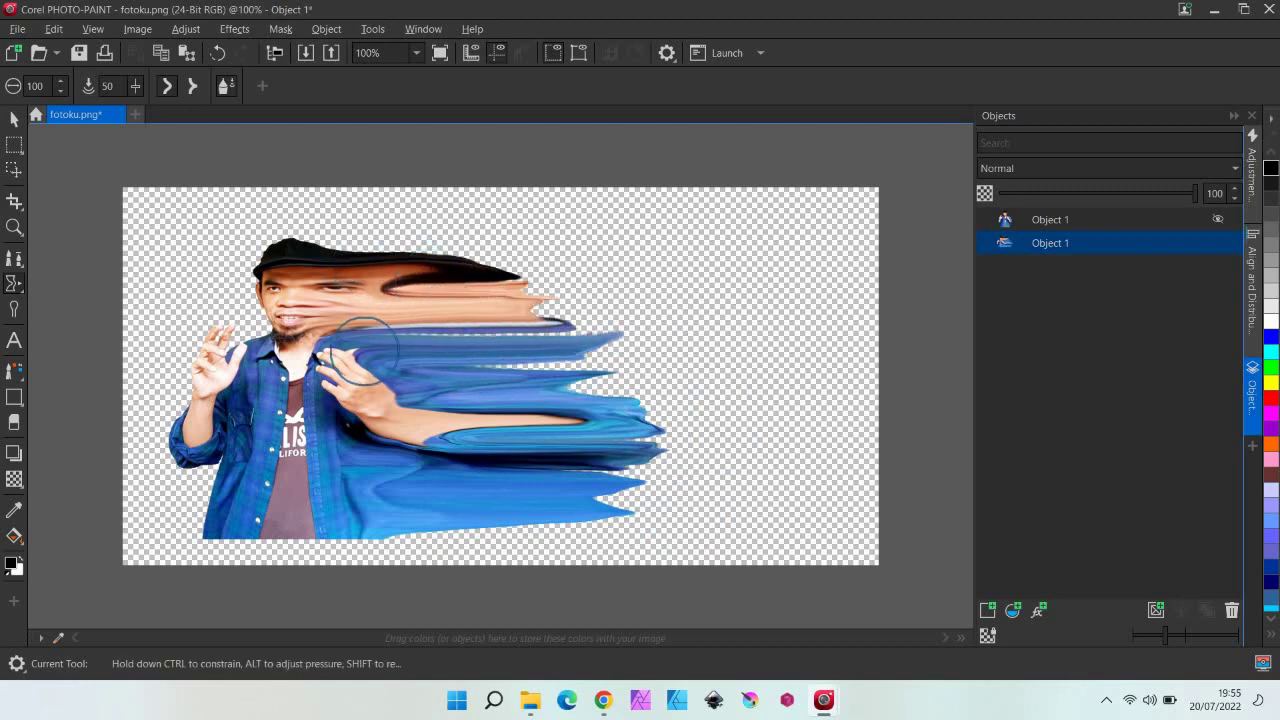
left_click_drag(470, 355, 640, 355)
left_click_drag(480, 380, 660, 380)
left_click_drag(550, 369, 770, 365)
mouse_move(603, 409)
left_mouse_down()
mouse_move(780, 409)
mouse_move(764, 424)
left_mouse_up()
left_click_drag(641, 450, 814, 450)
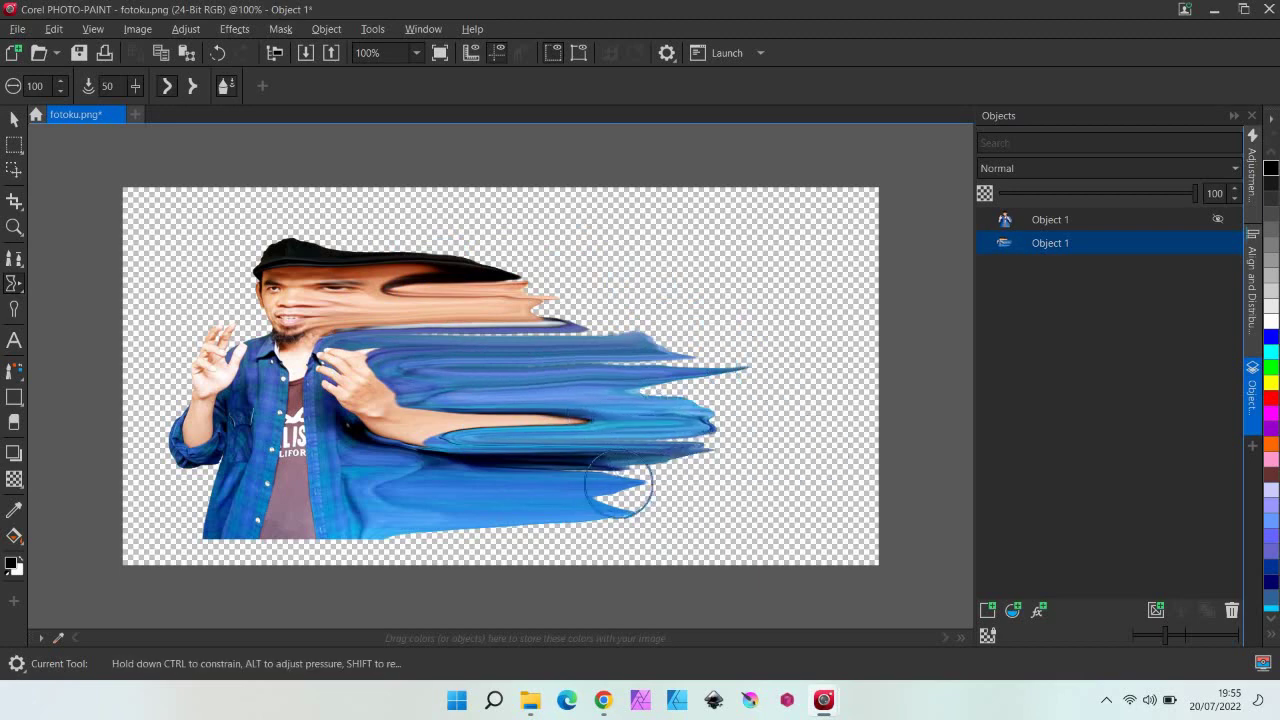
left_click_drag(590, 490, 680, 490)
mouse_move(540, 470)
left_mouse_down()
mouse_move(720, 480)
mouse_move(735, 466)
left_mouse_up()
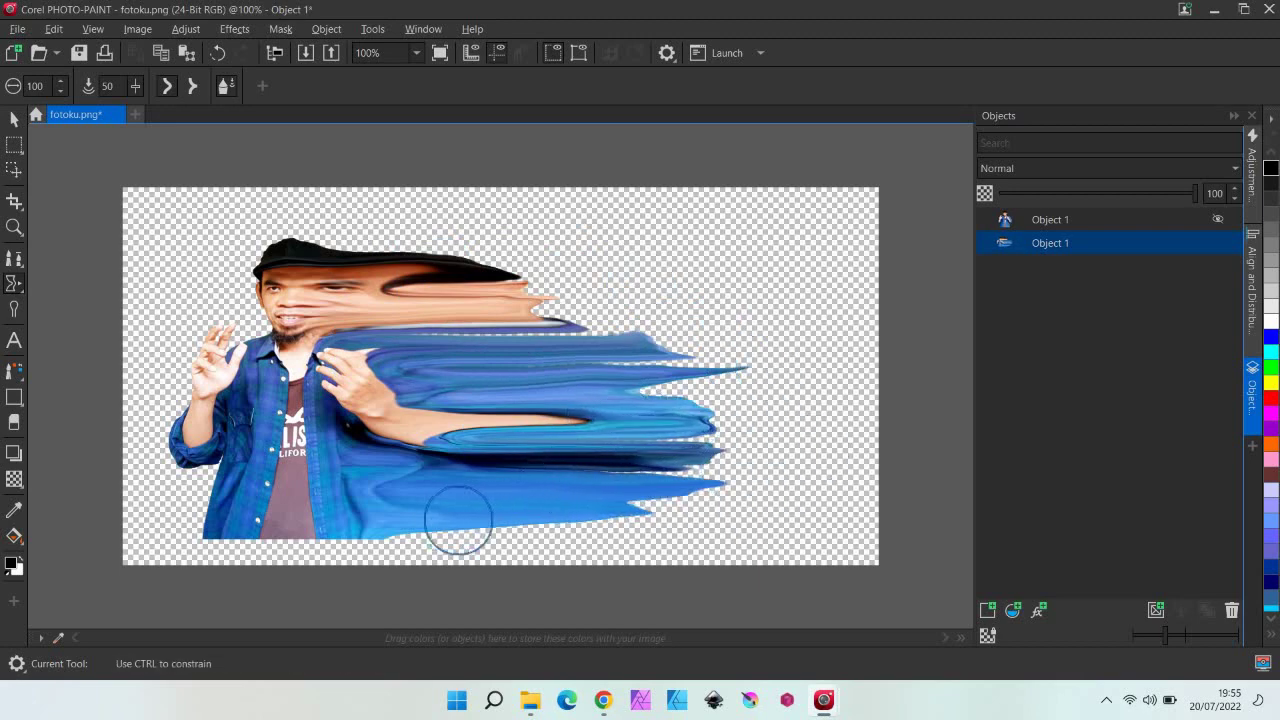
left_click_drag(457, 520, 748, 523)
left_click_drag(578, 495, 735, 485)
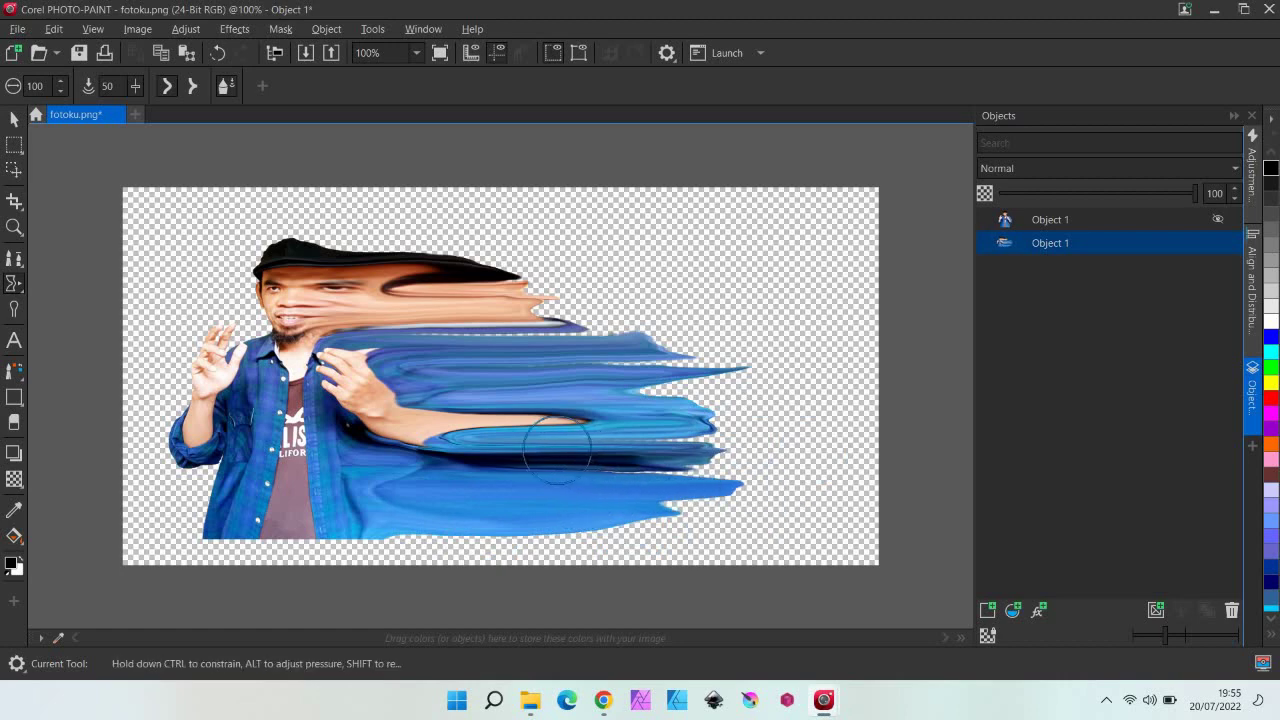
left_click_drag(537, 444, 796, 448)
left_click_drag(610, 386, 708, 370)
Lengthen the skin-toned face streaks and black hair streak further right.
left_click_drag(384, 325, 690, 326)
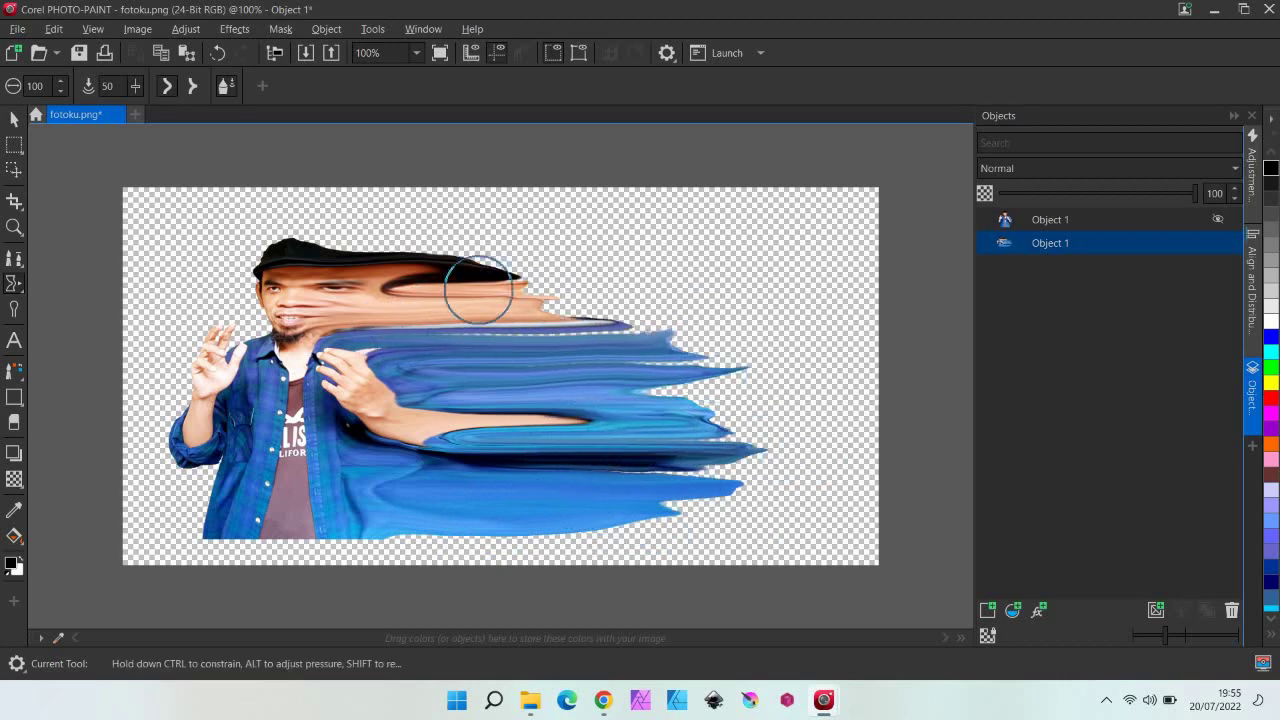
left_click_drag(477, 282, 726, 314)
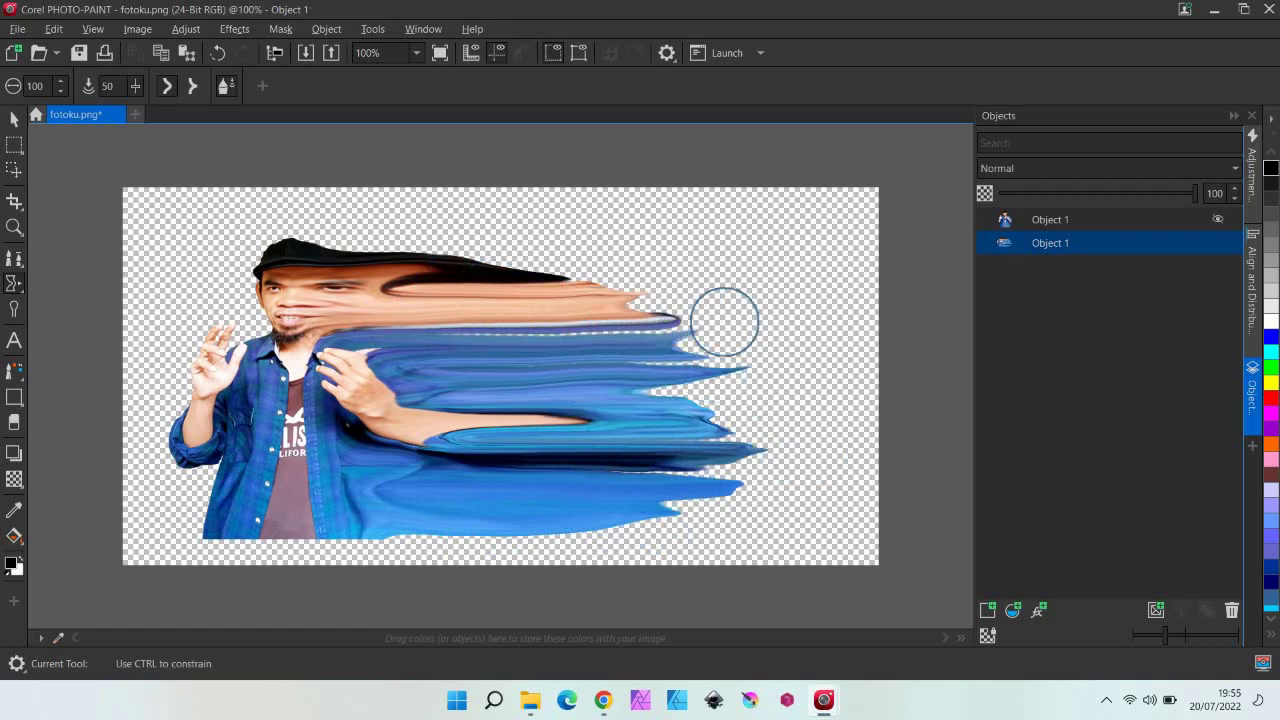
left_click_drag(587, 335, 797, 337)
left_click_drag(471, 334, 618, 338)
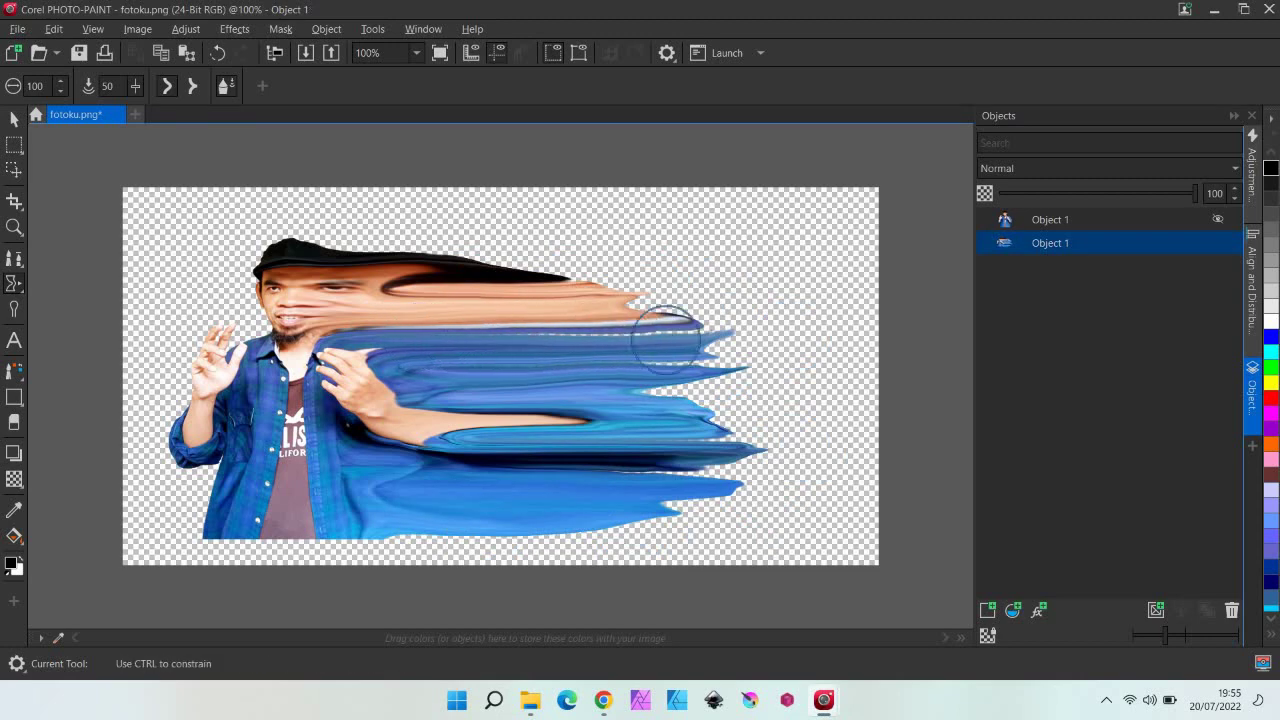
left_click_drag(511, 320, 765, 326)
left_click_drag(566, 317, 697, 286)
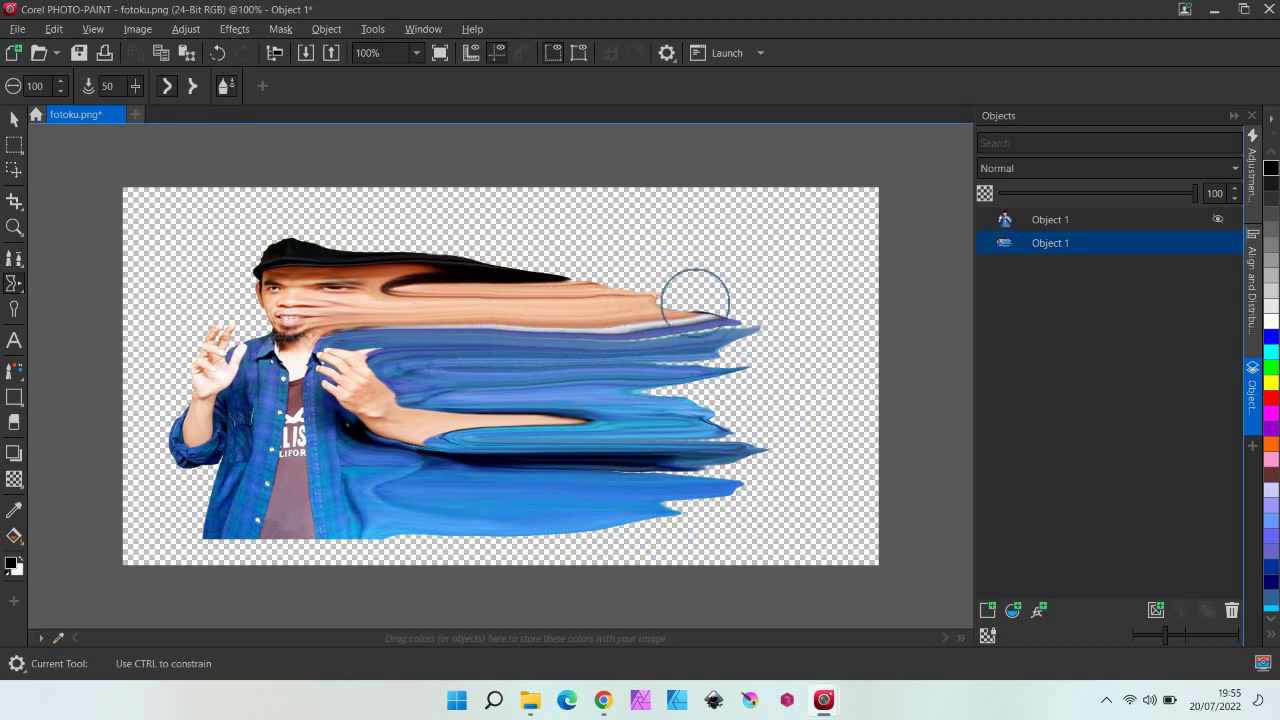
left_click_drag(475, 262, 623, 257)
left_click_drag(411, 229, 560, 265)
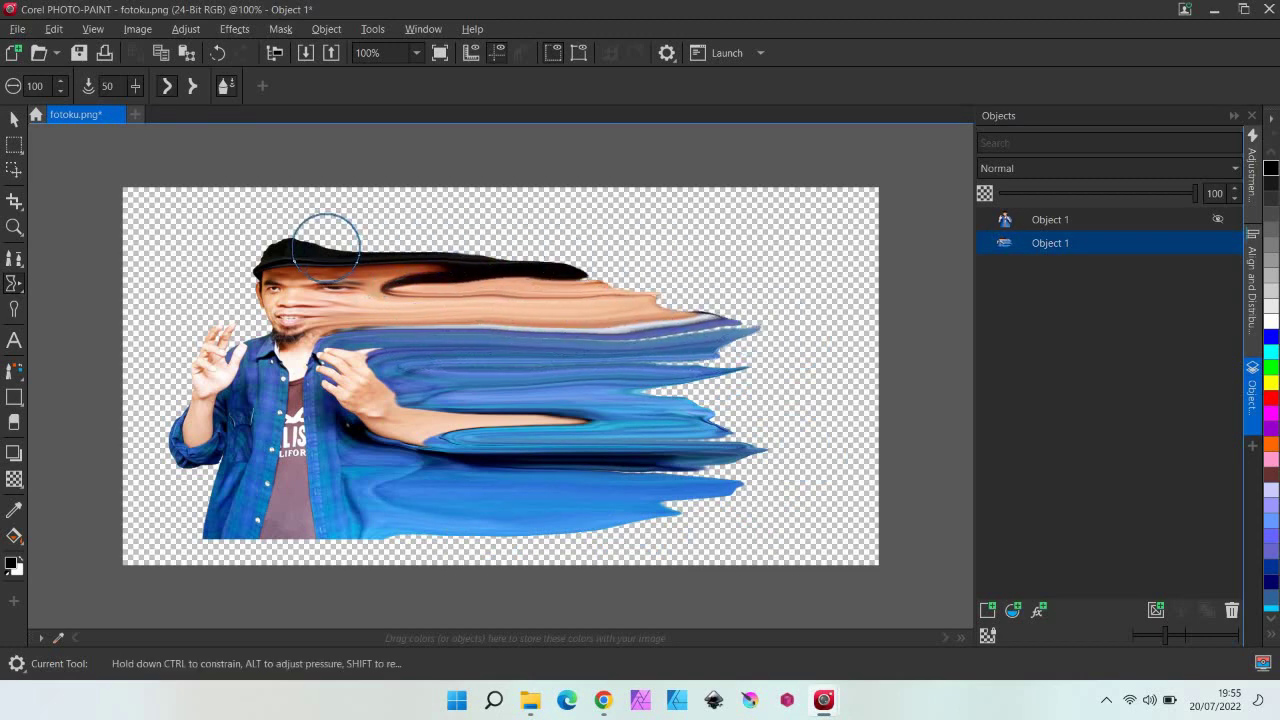
left_click_drag(320, 240, 562, 232)
left_click_drag(414, 249, 600, 247)
left_click_drag(494, 250, 680, 255)
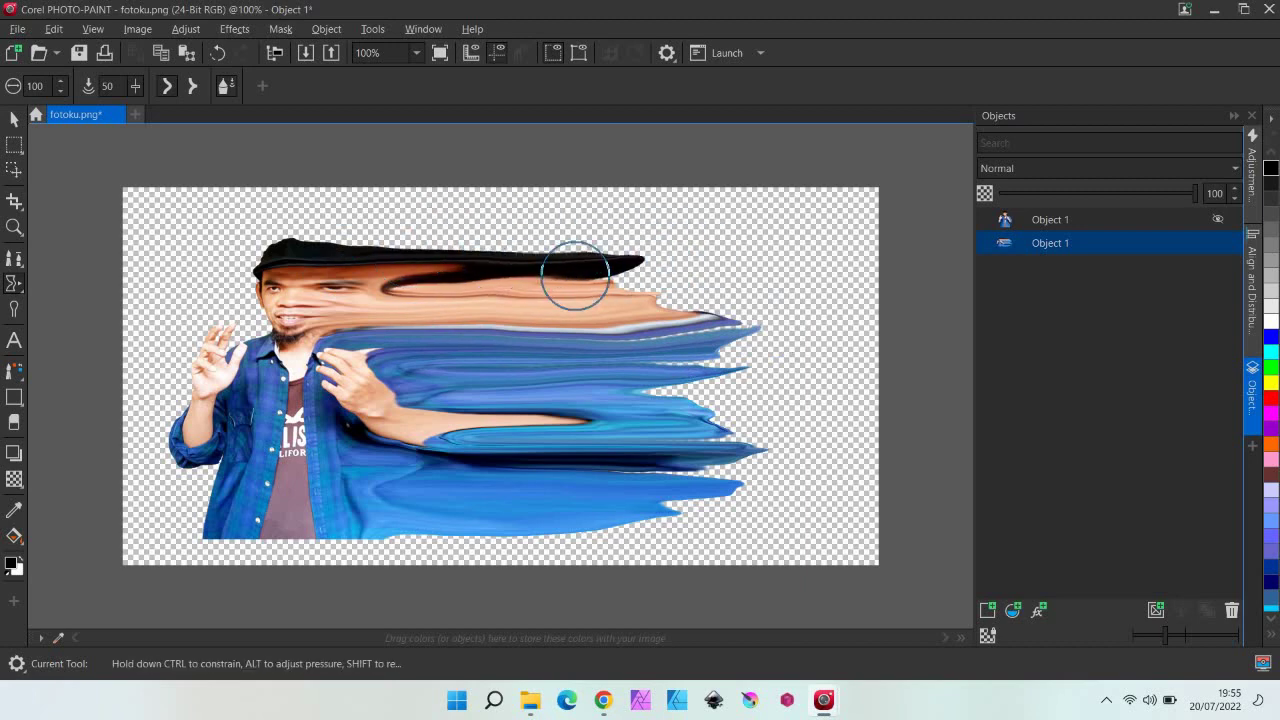
left_click_drag(571, 271, 700, 258)
left_click_drag(514, 271, 685, 250)
left_click_drag(540, 295, 710, 290)
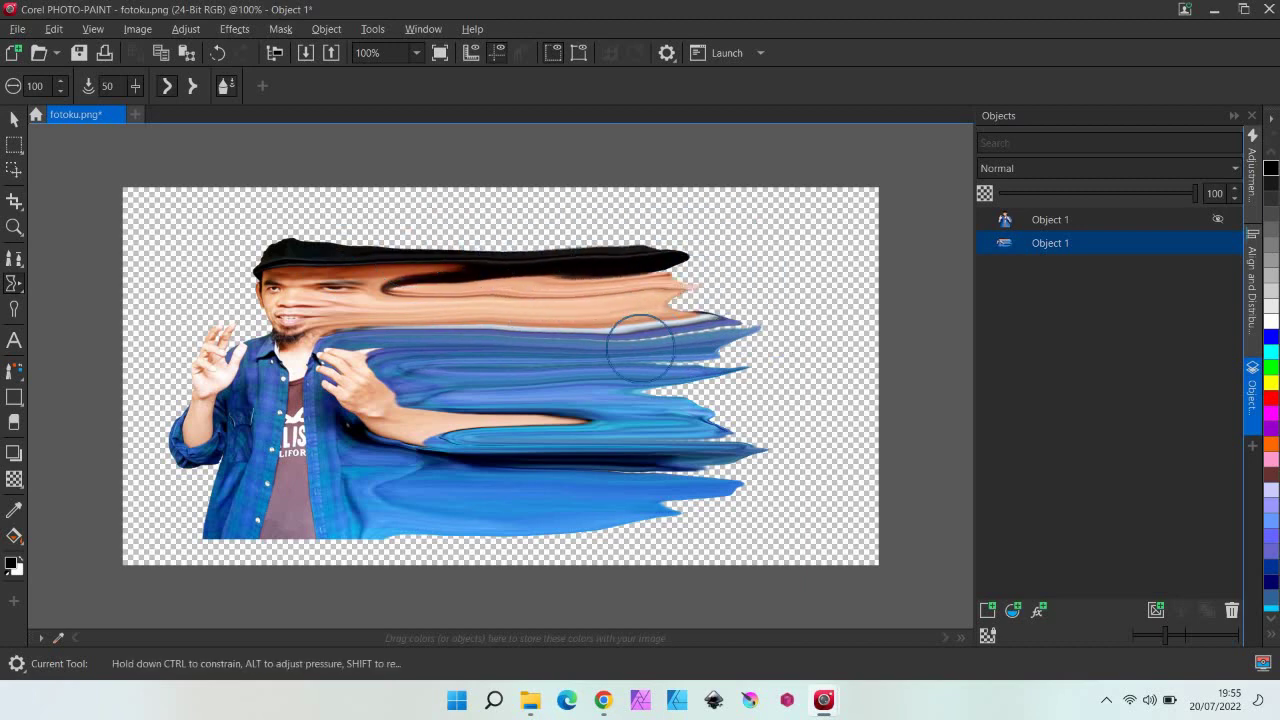
Extend the skin and blue streaks toward the canvas's right edge.
left_click_drag(640, 346, 765, 355)
left_click_drag(609, 391, 740, 391)
left_click_drag(660, 400, 775, 405)
left_click_drag(645, 362, 795, 370)
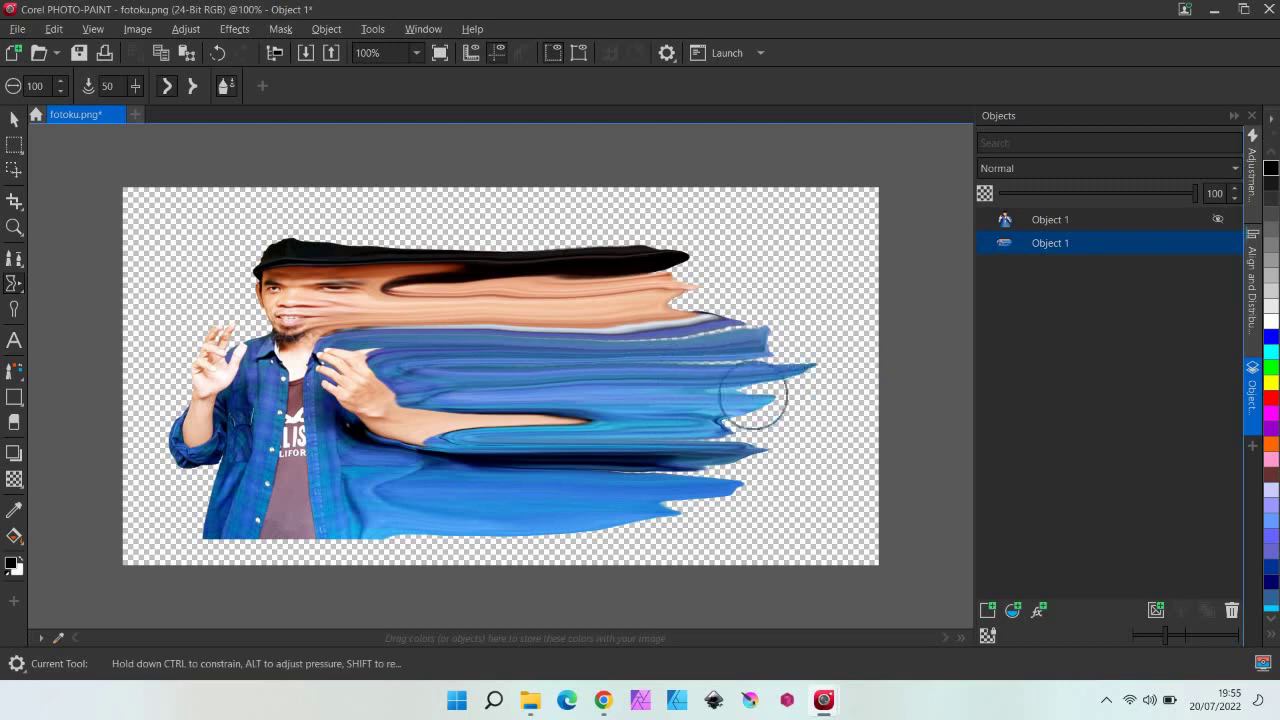
left_click_drag(690, 420, 790, 432)
left_click_drag(680, 448, 820, 445)
left_click_drag(622, 465, 795, 462)
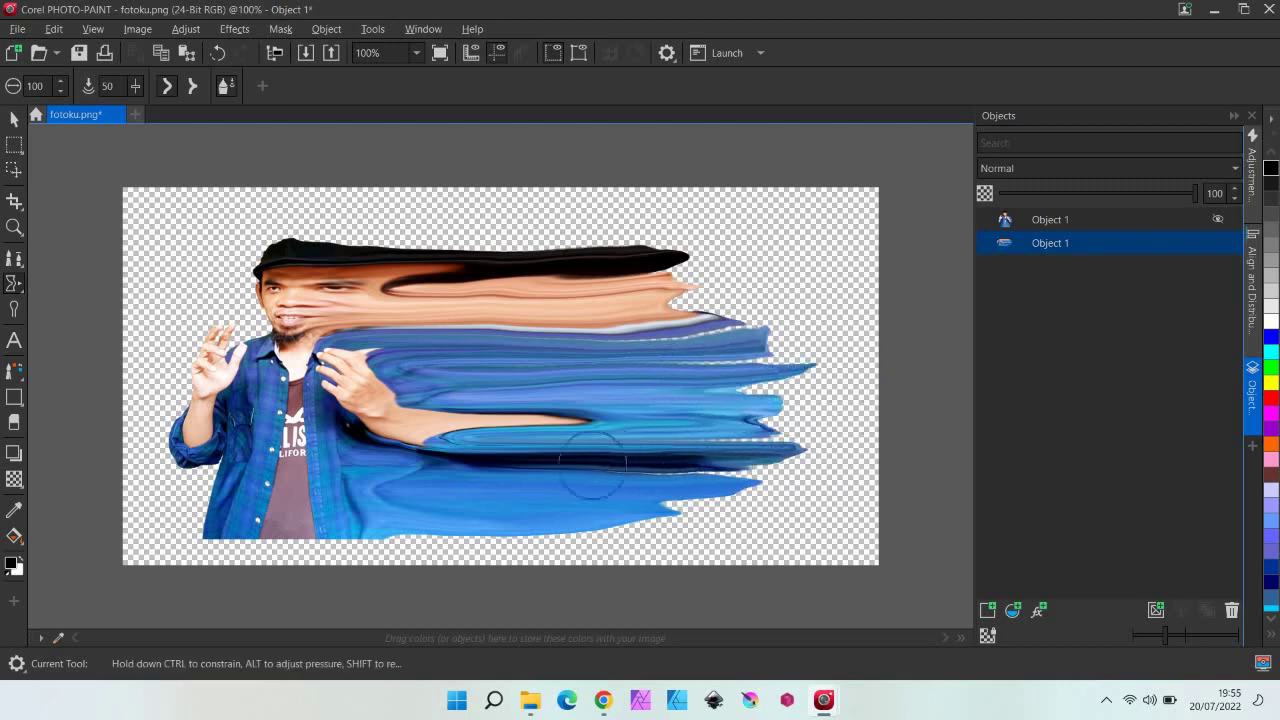
left_click_drag(586, 468, 770, 485)
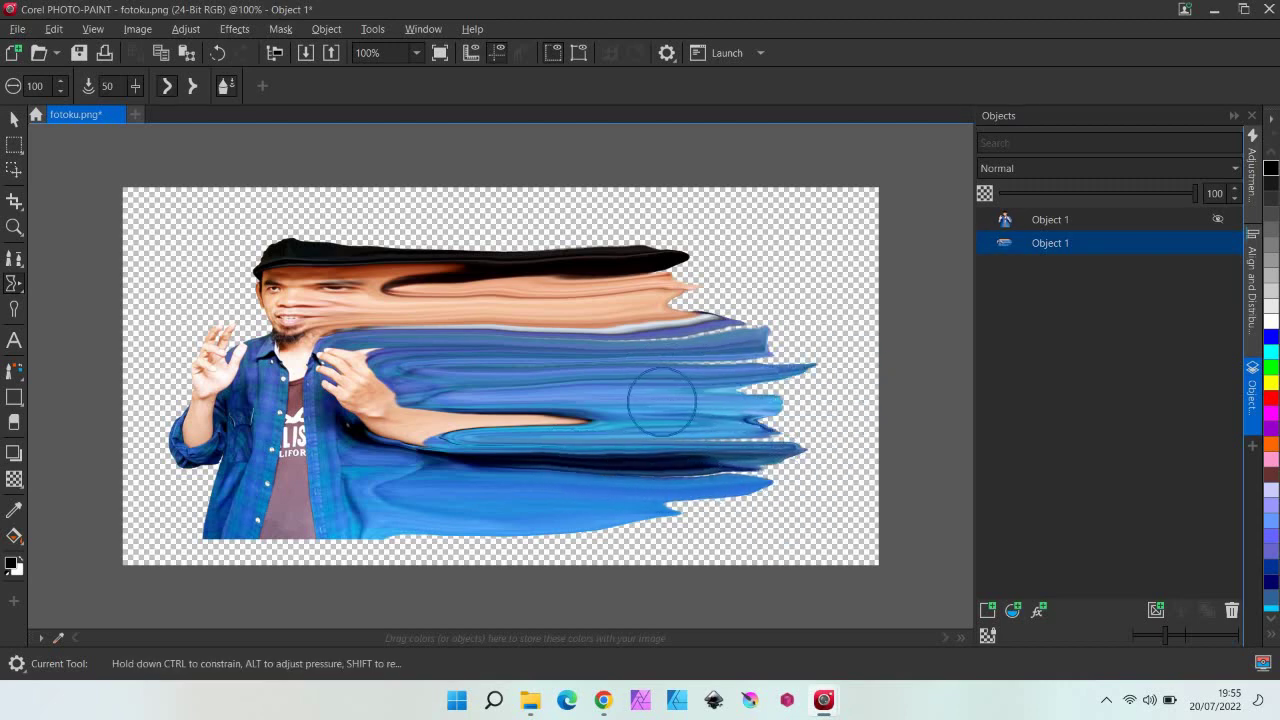
mouse_move(588, 287)
left_mouse_down()
mouse_move(762, 298)
mouse_move(707, 378)
left_mouse_up()
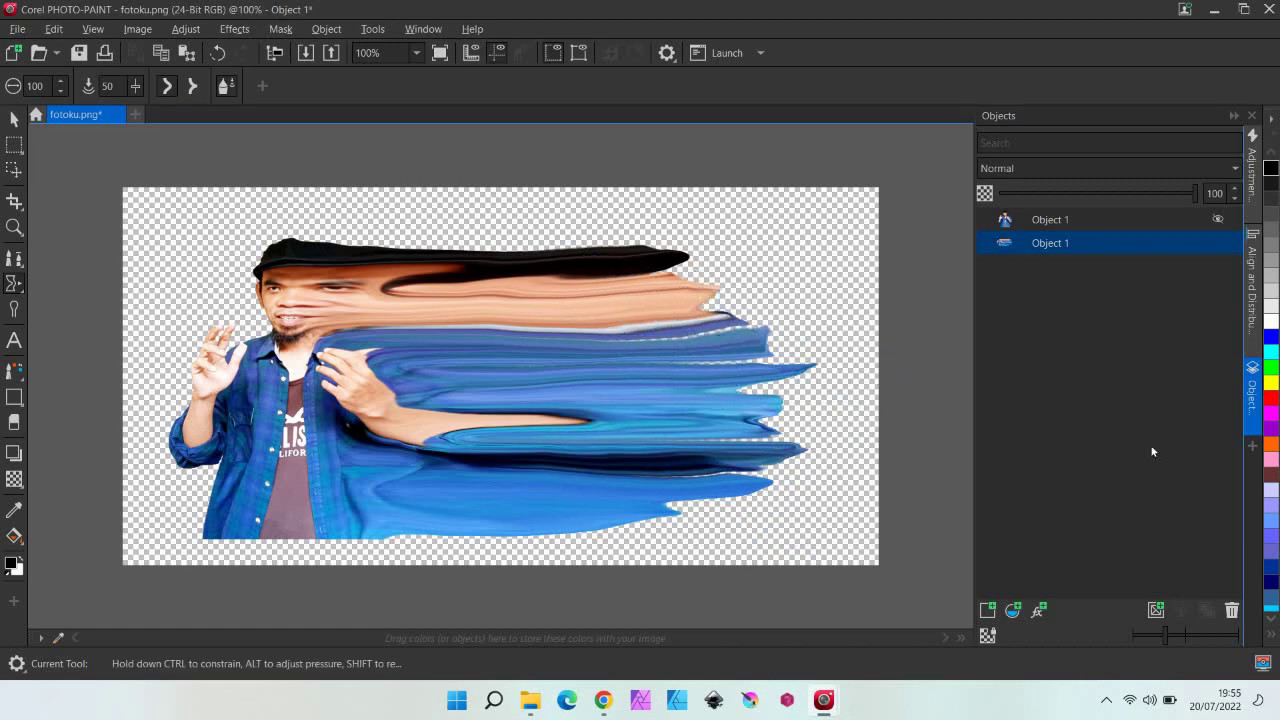
Clip-mask the smeared copy, clear its whole masked area, and show the top Object 1 again.
left_click(1155, 610)
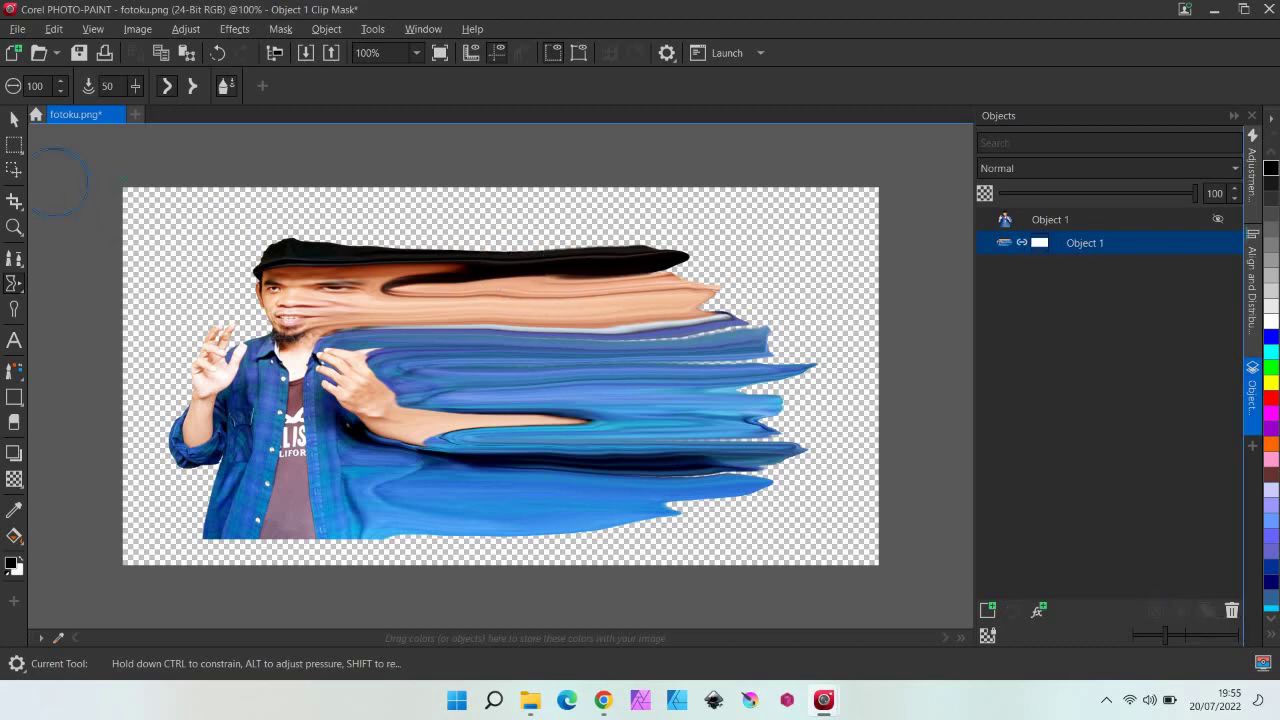
left_click(14, 145)
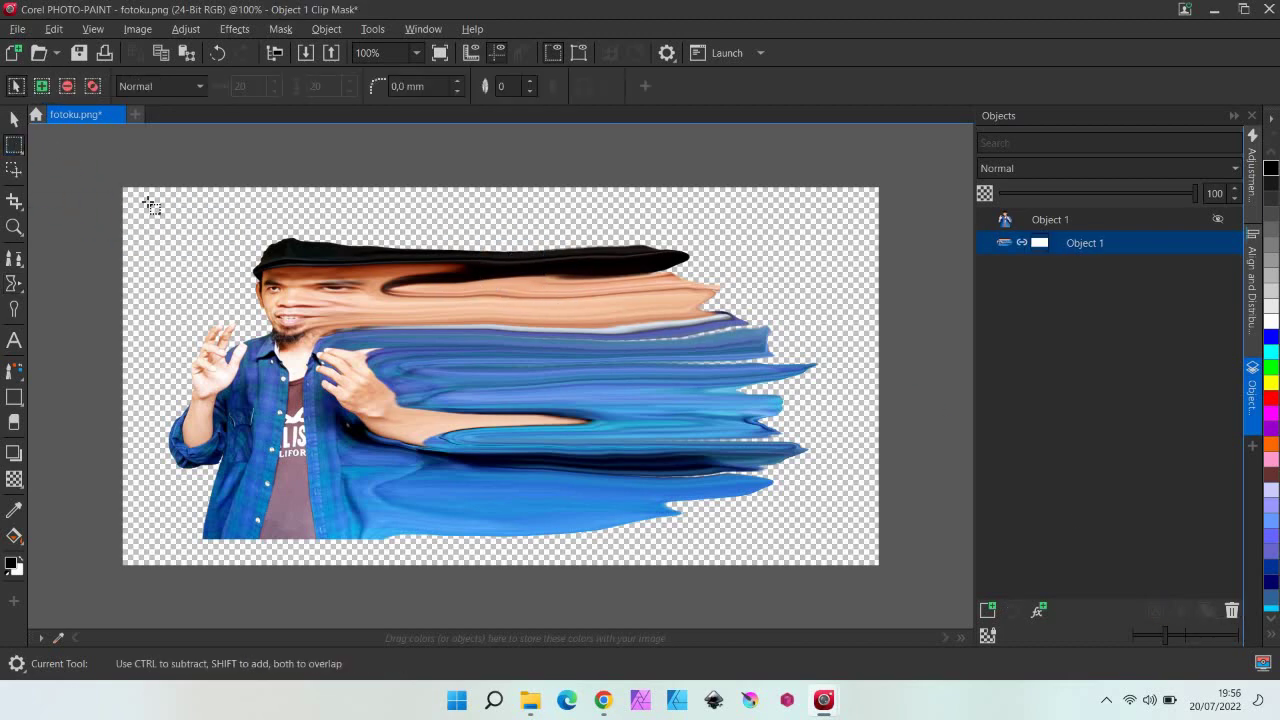
left_click_drag(150, 218, 845, 553)
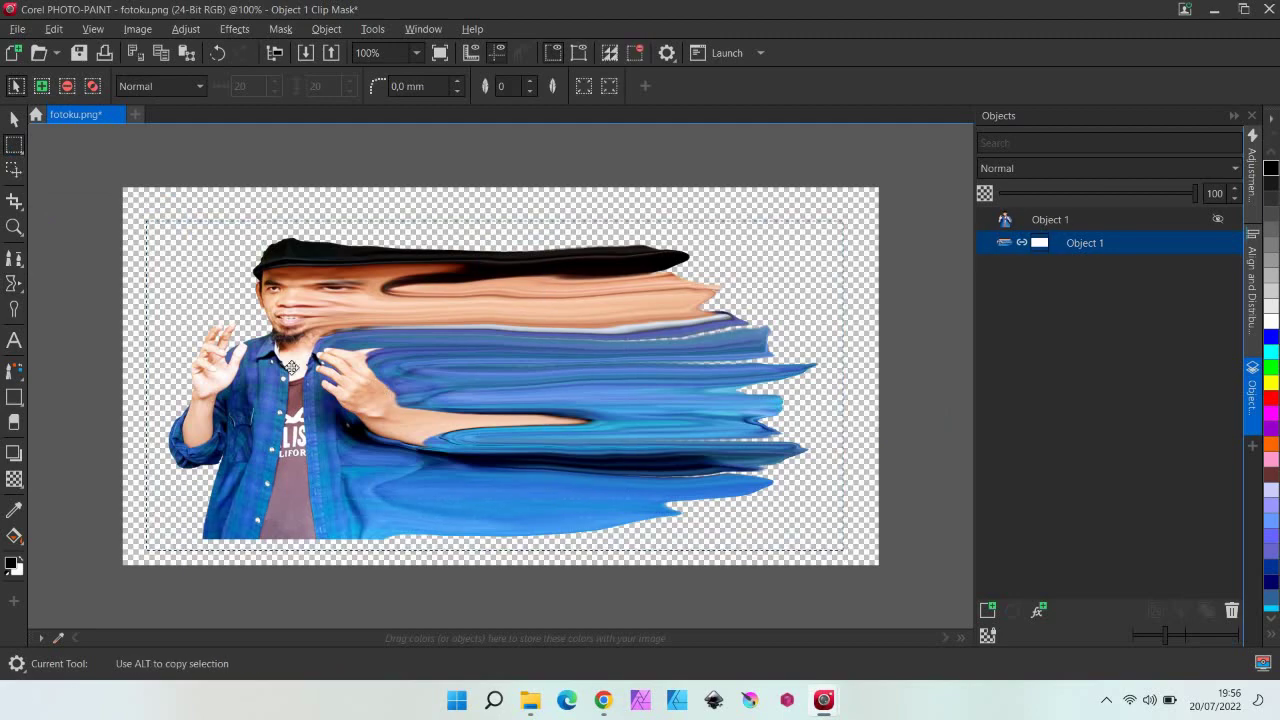
scroll(166, 251, "up", 1)
scroll(163, 248, "down", 1)
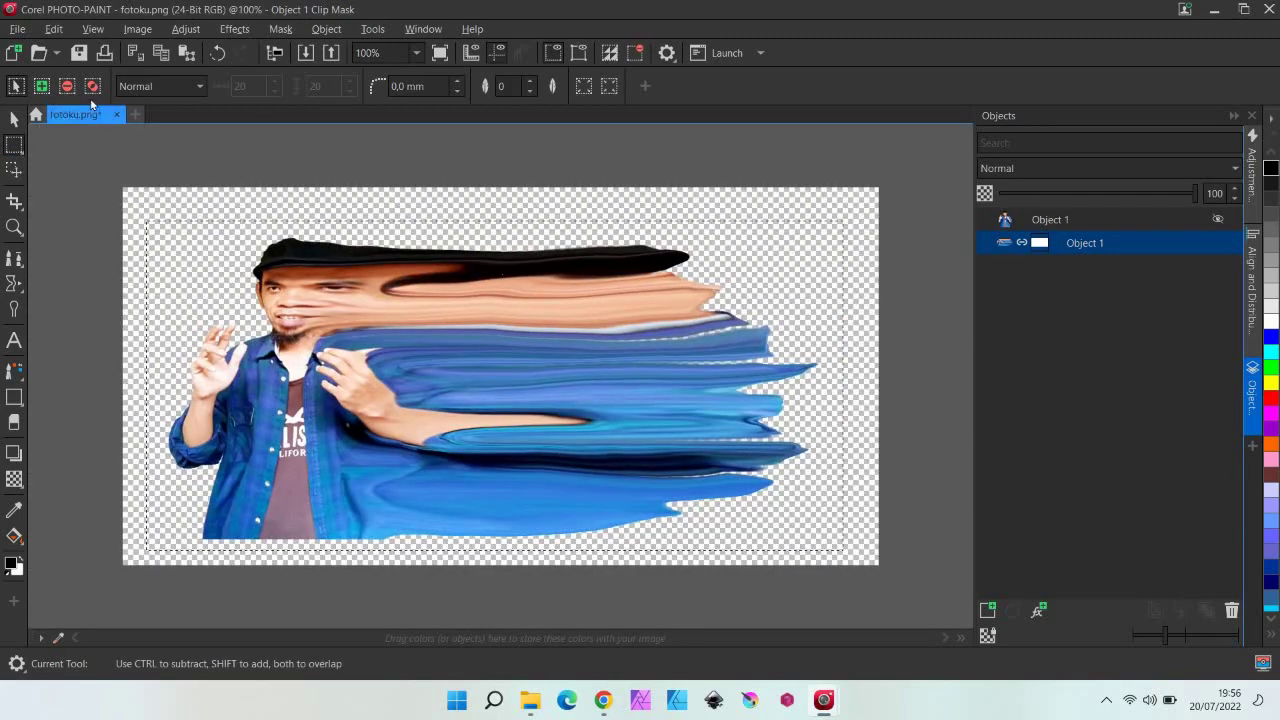
left_click(53, 29)
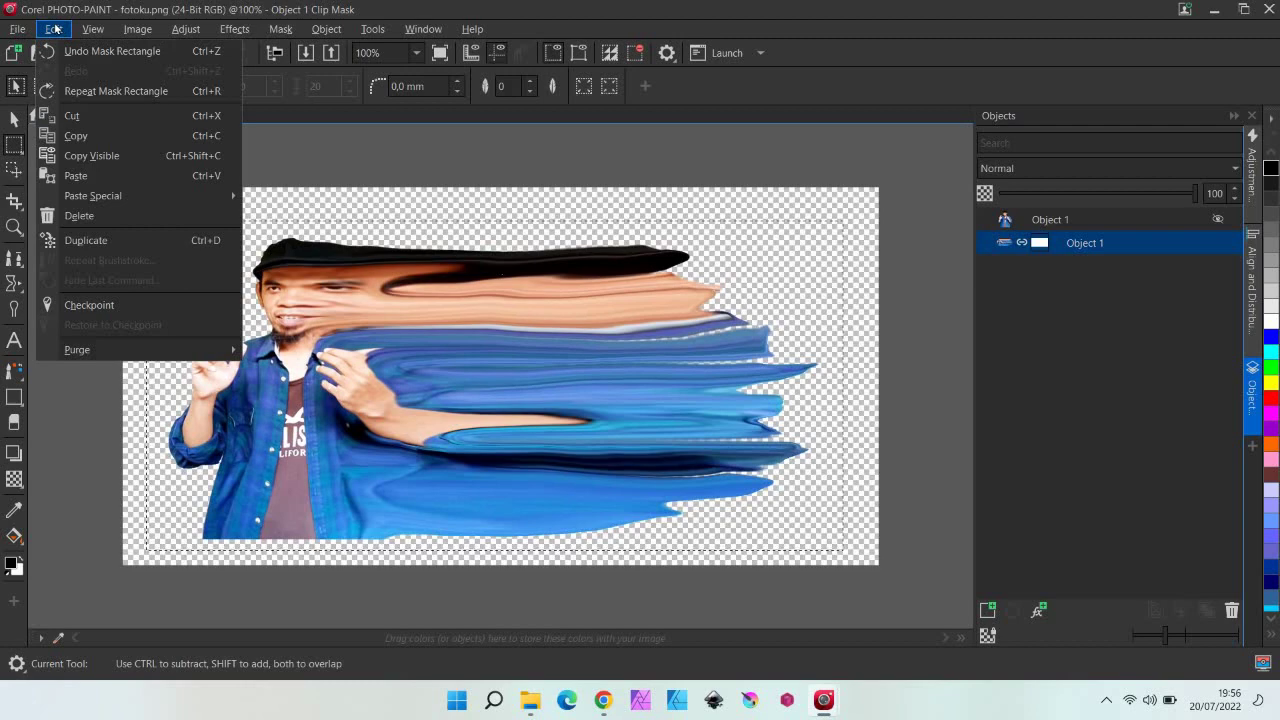
left_click(99, 216)
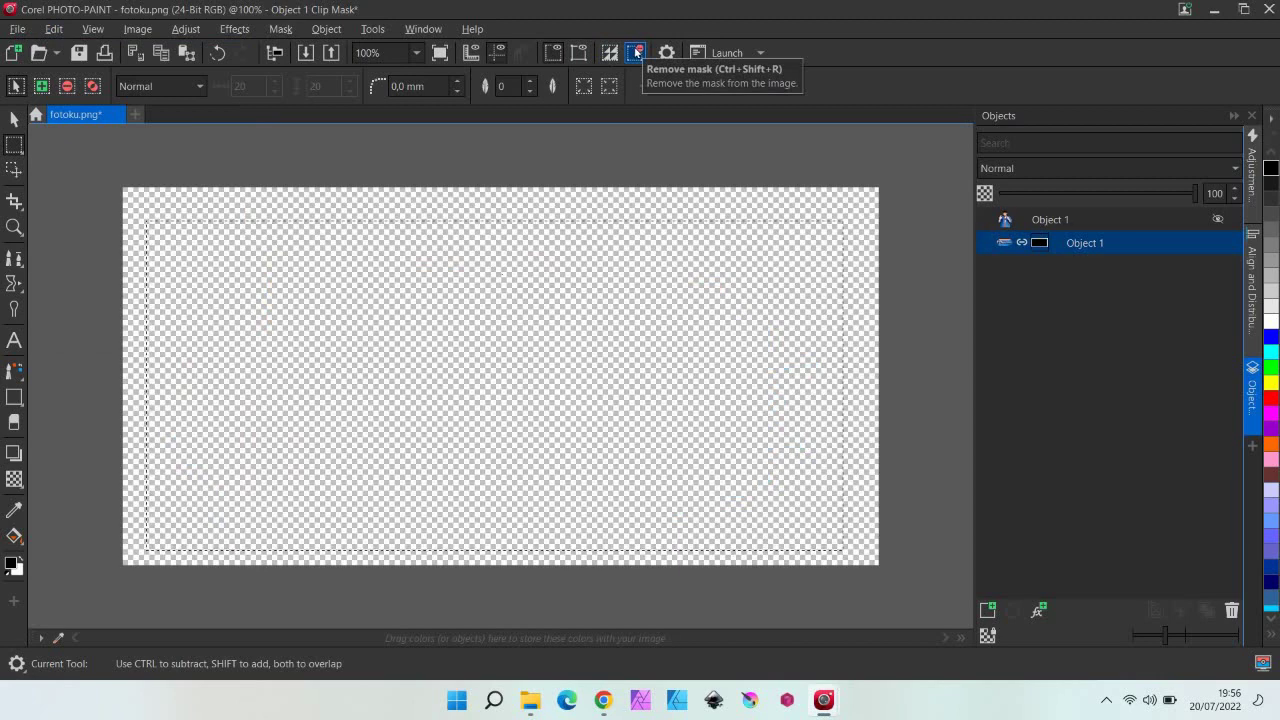
left_click(637, 51)
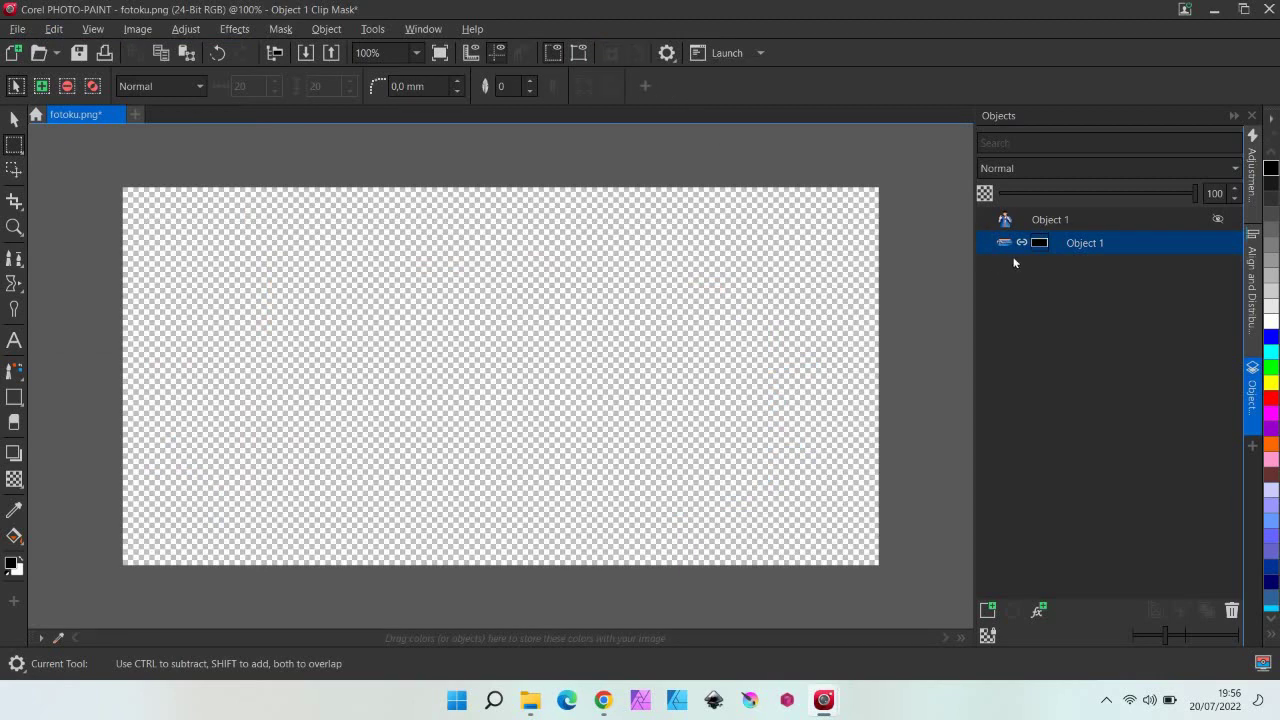
left_click(1218, 219)
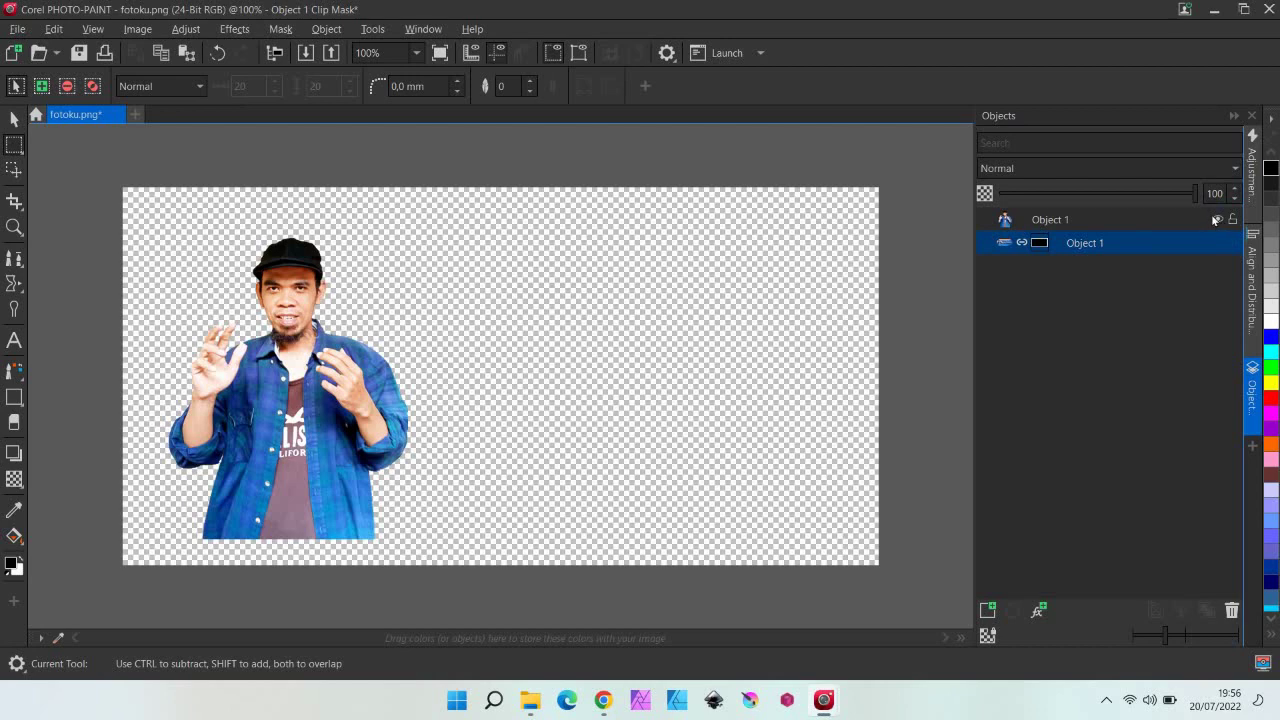
Select the top Object 1 and give it its own clip mask.
left_click(1058, 220)
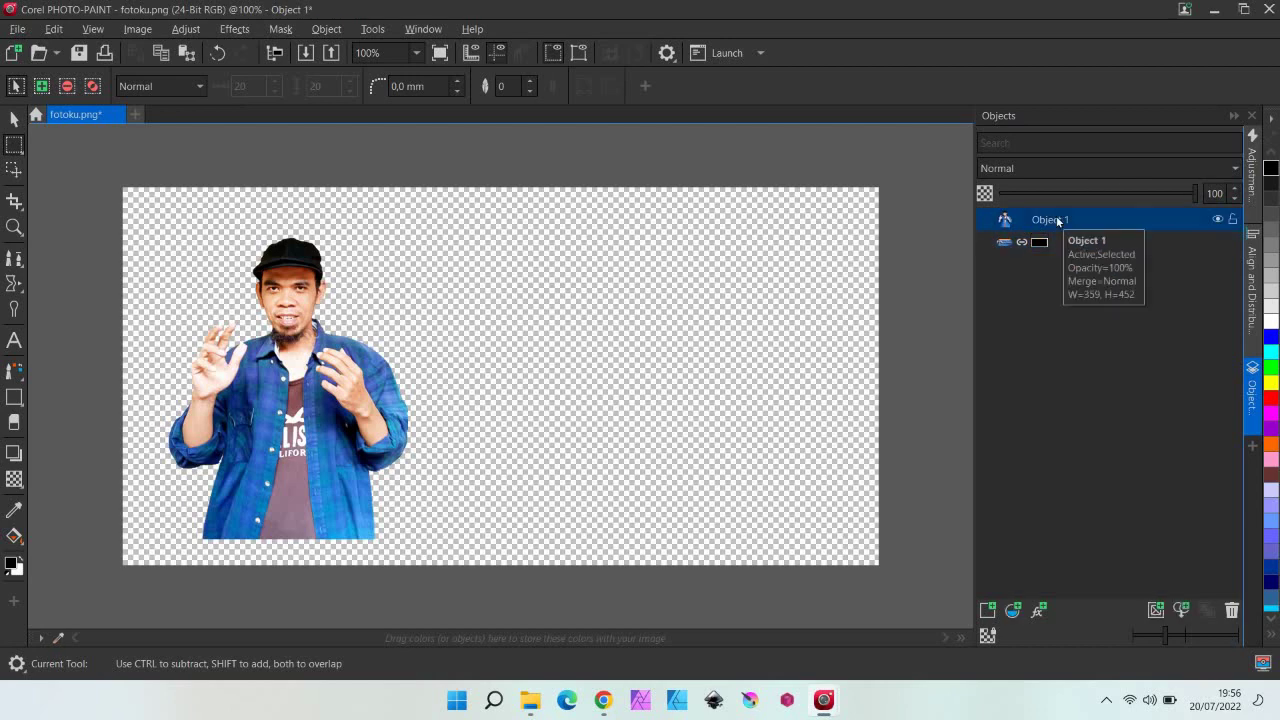
left_click(1156, 610)
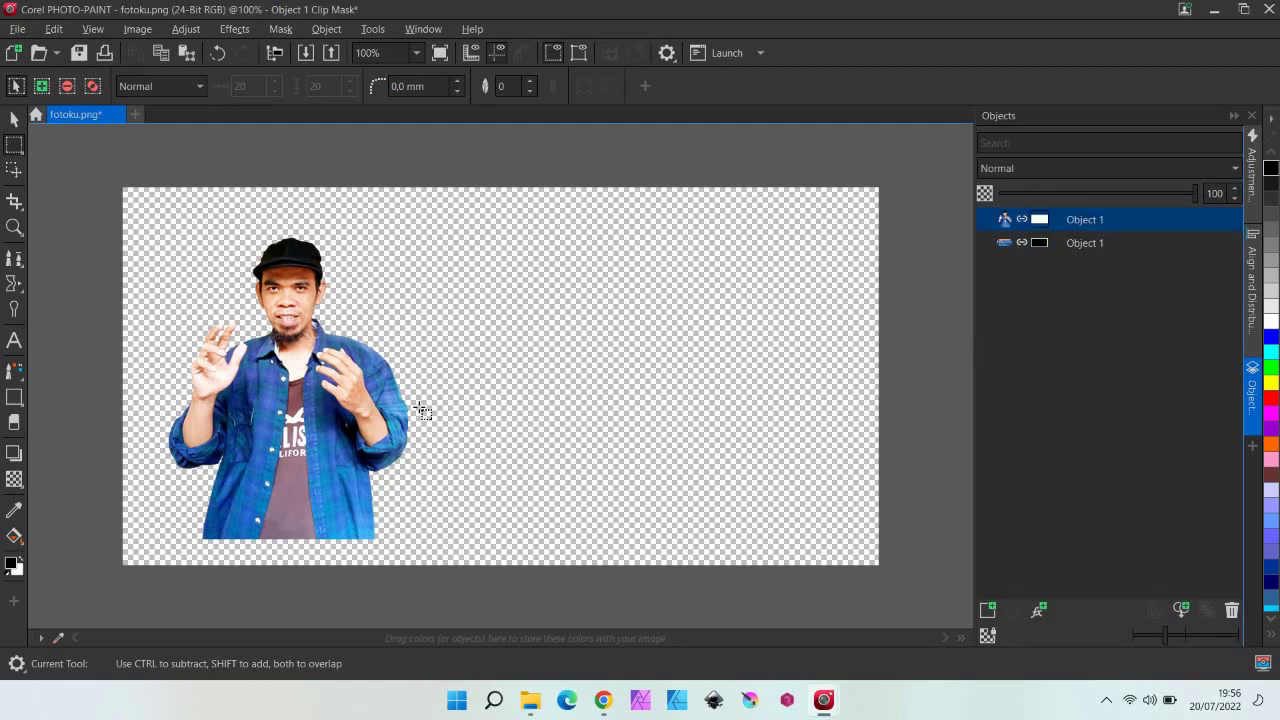
scroll(213, 356, "up", 1)
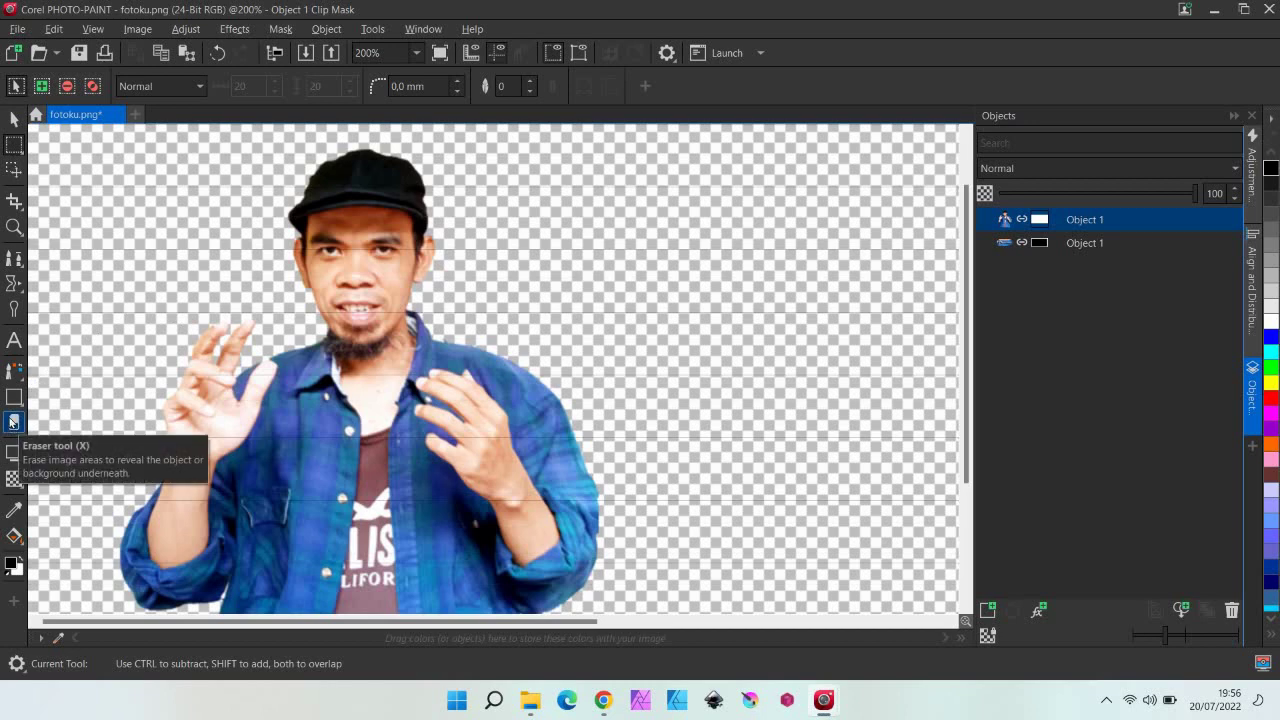
Set the brush to a star-shaped nib at size 45 painting in black.
left_click(12, 423)
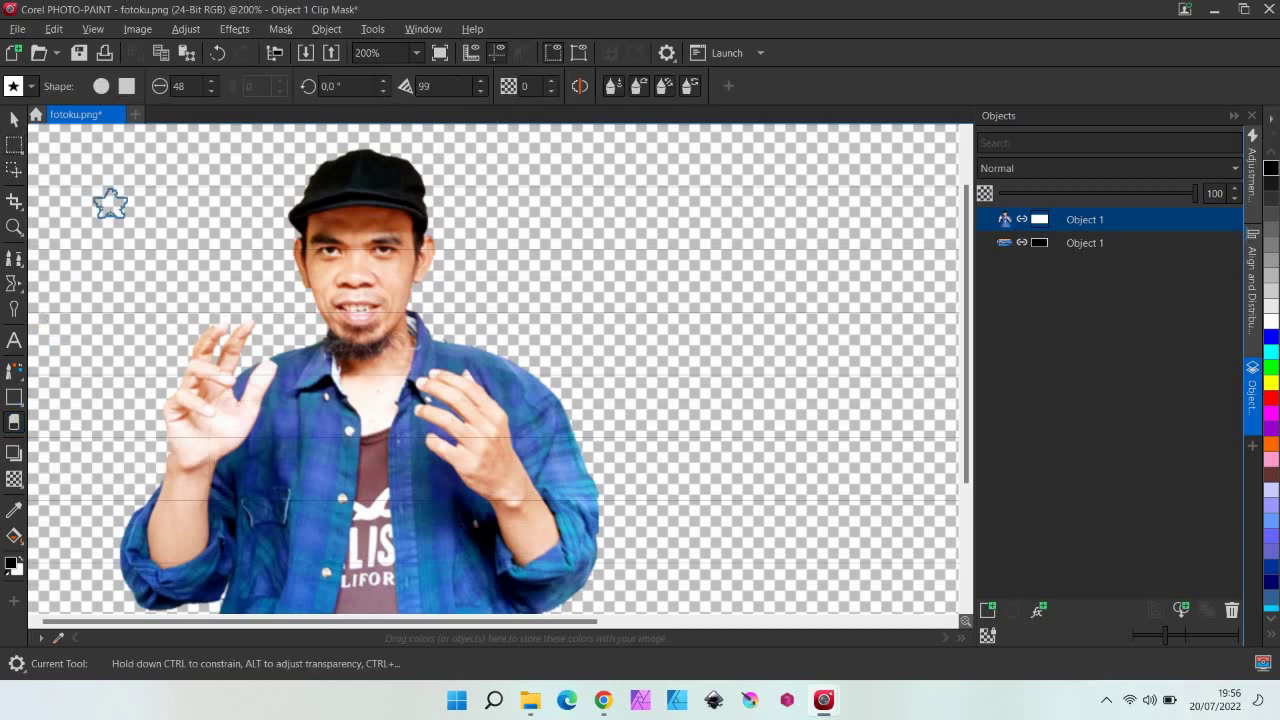
left_click(33, 87)
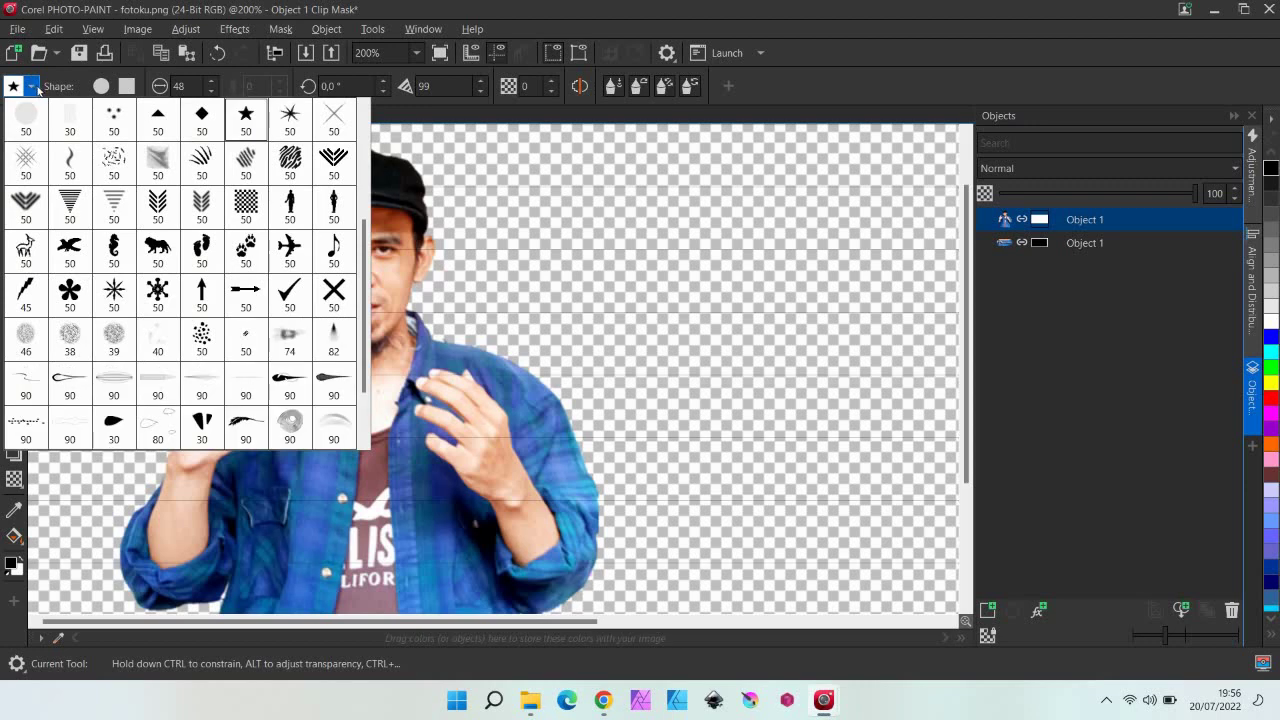
left_click(245, 115)
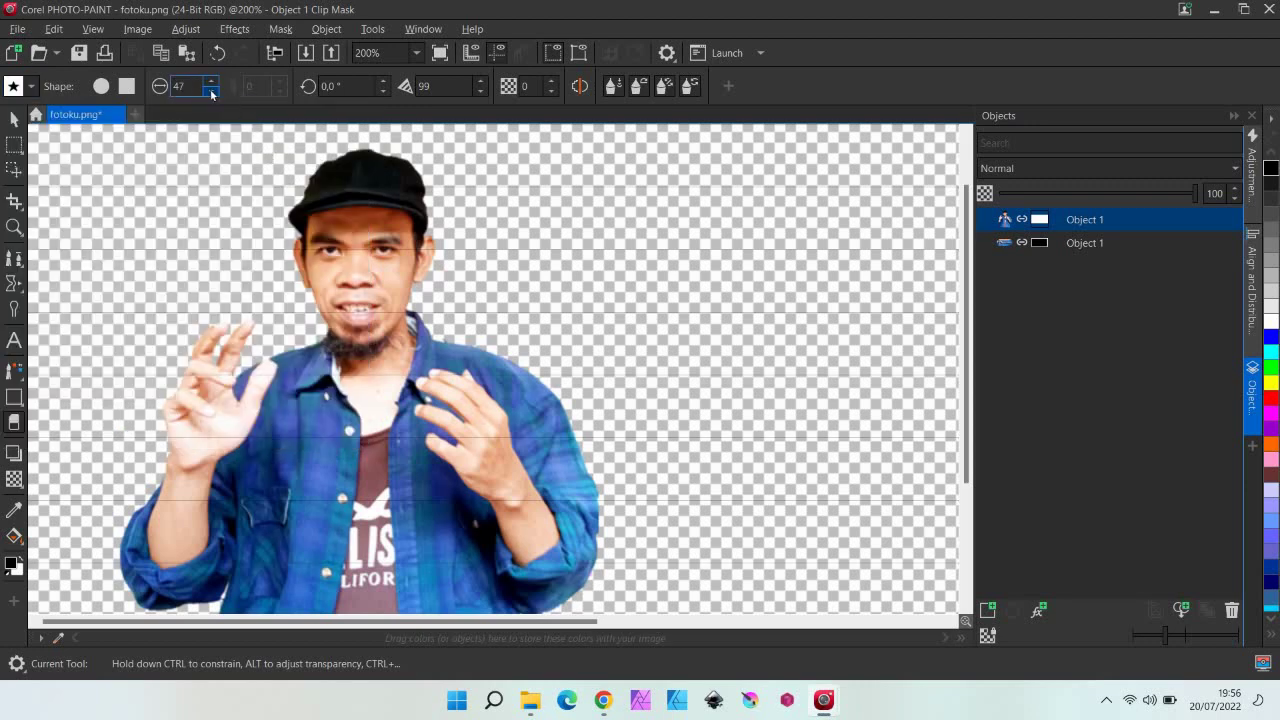
left_click(210, 89)
left_click(210, 89)
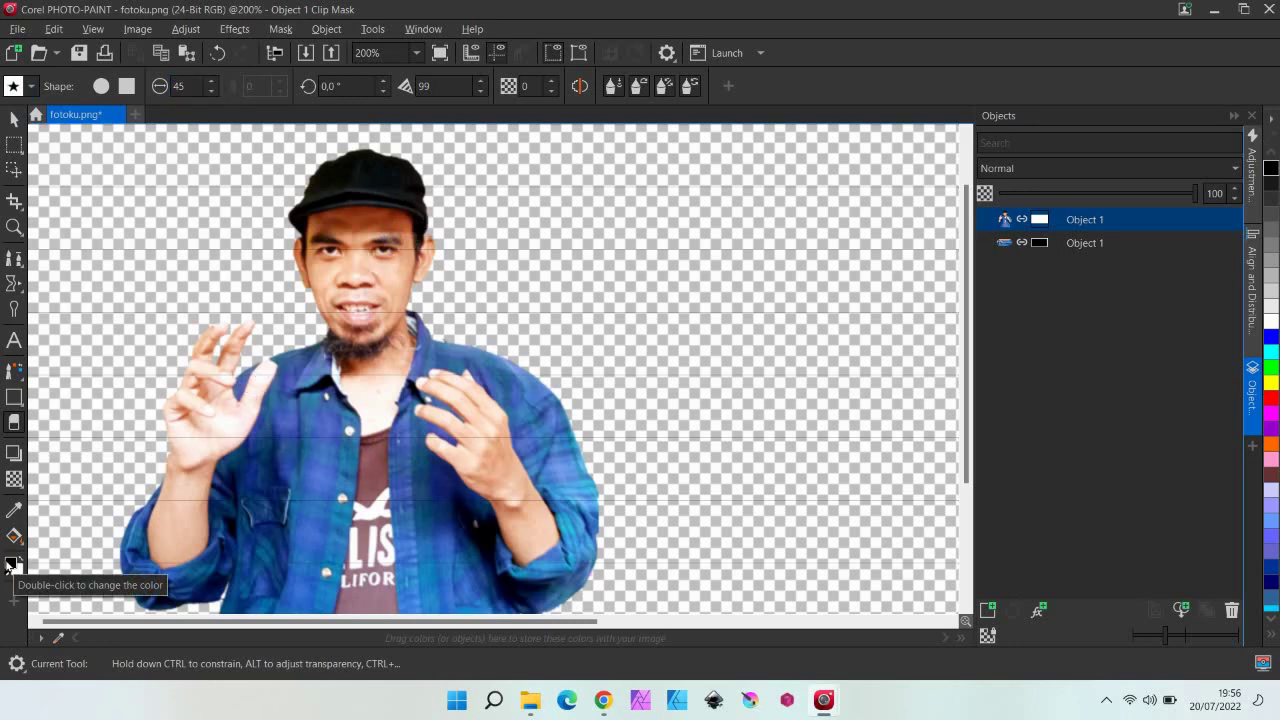
double_click(11, 564)
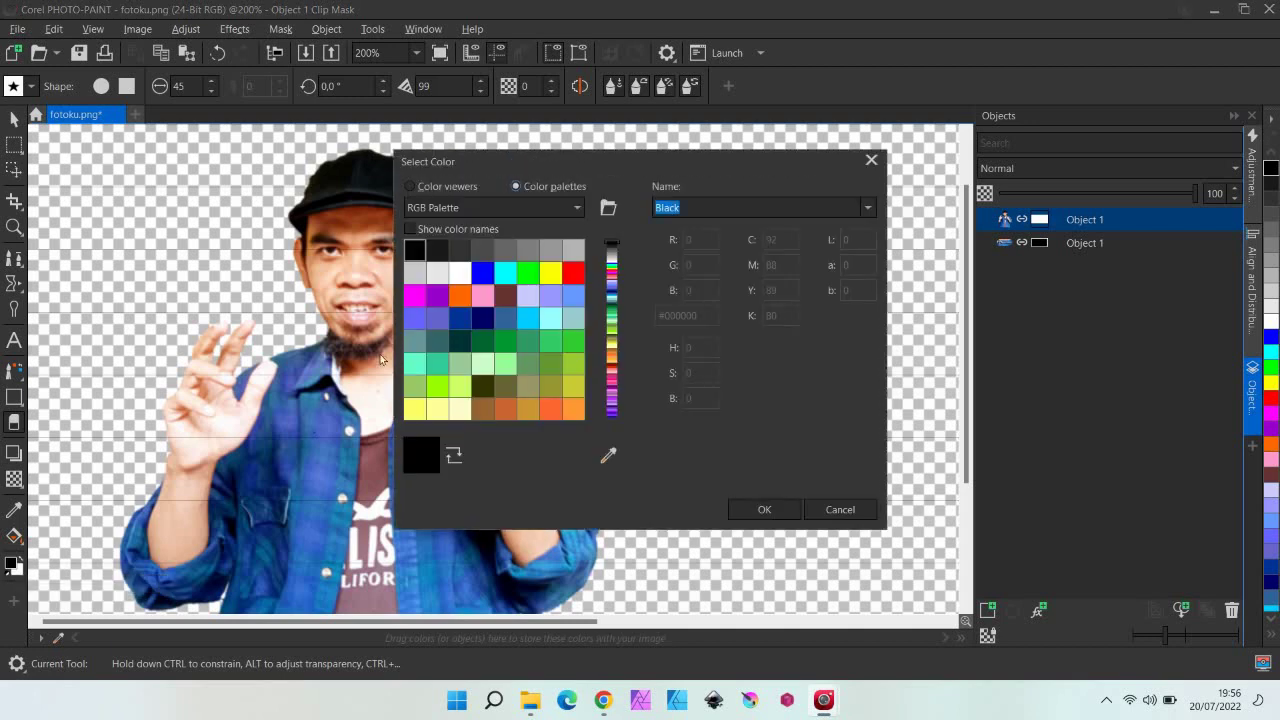
left_click(748, 510)
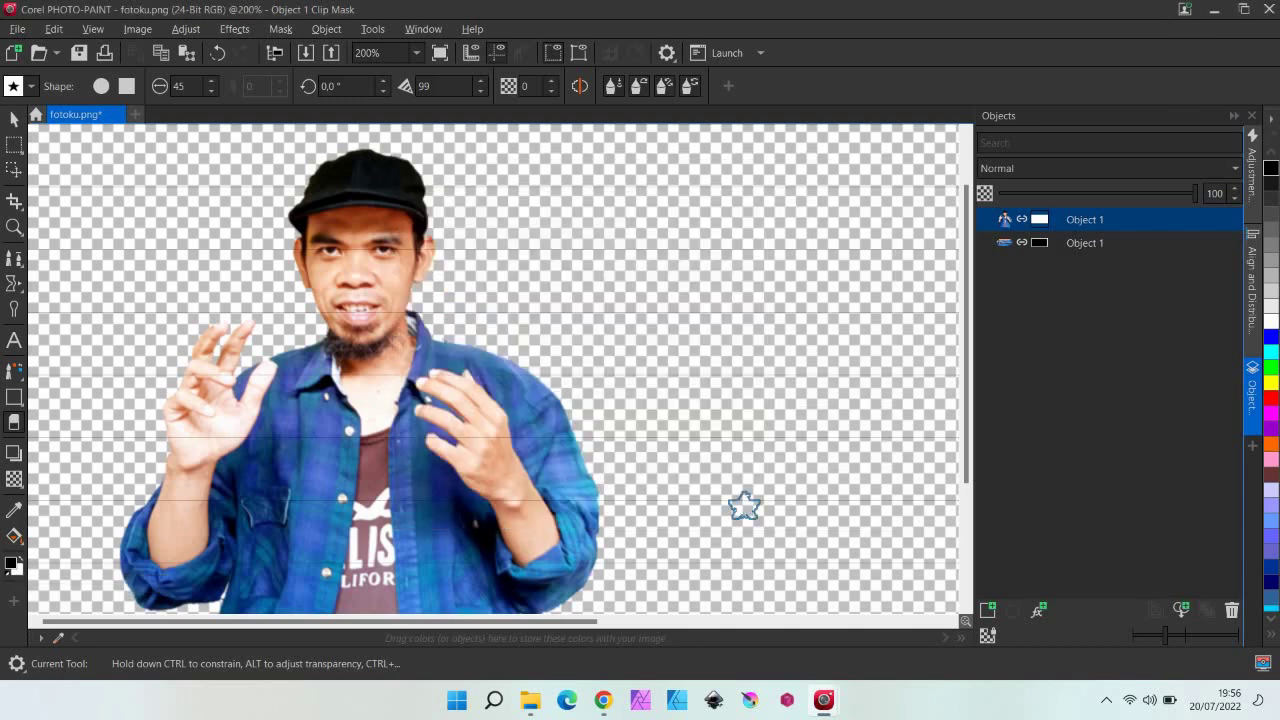
Stamp a star on the face and brush a star trail from collar to face.
left_click(394, 273)
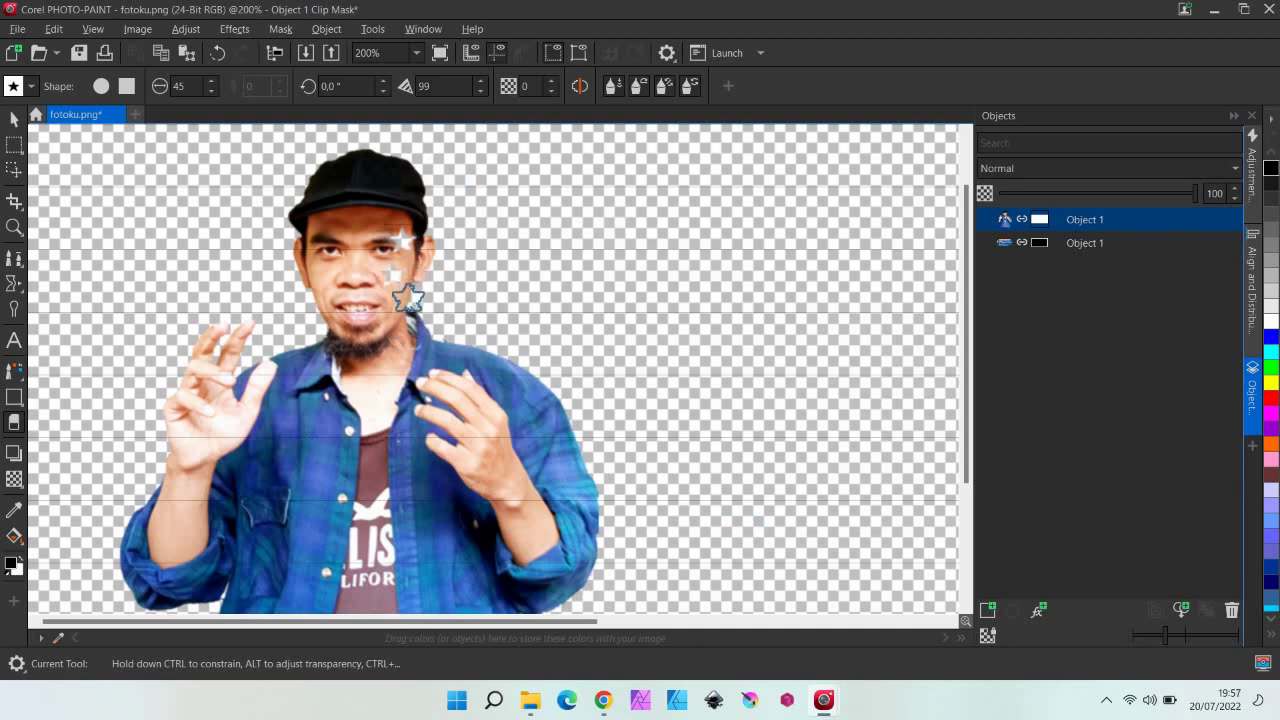
mouse_move(399, 336)
left_mouse_down()
mouse_move(374, 250)
mouse_move(415, 215)
mouse_move(357, 248)
mouse_move(398, 322)
mouse_move(418, 284)
mouse_move(370, 322)
mouse_move(391, 350)
mouse_move(388, 220)
mouse_move(418, 175)
mouse_move(447, 316)
mouse_move(470, 352)
mouse_move(528, 393)
mouse_move(446, 436)
mouse_move(385, 407)
mouse_move(546, 444)
mouse_move(569, 509)
left_mouse_up()
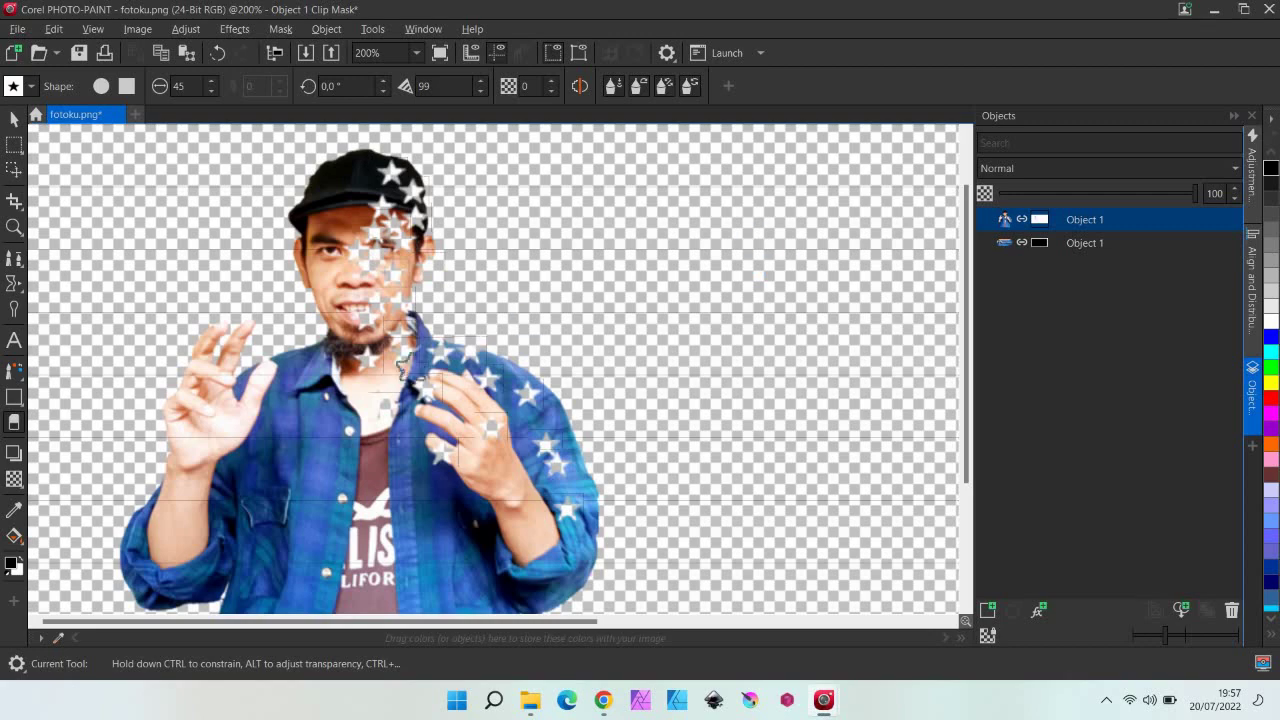
left_click(17, 397)
scroll(231, 341, "down", 1)
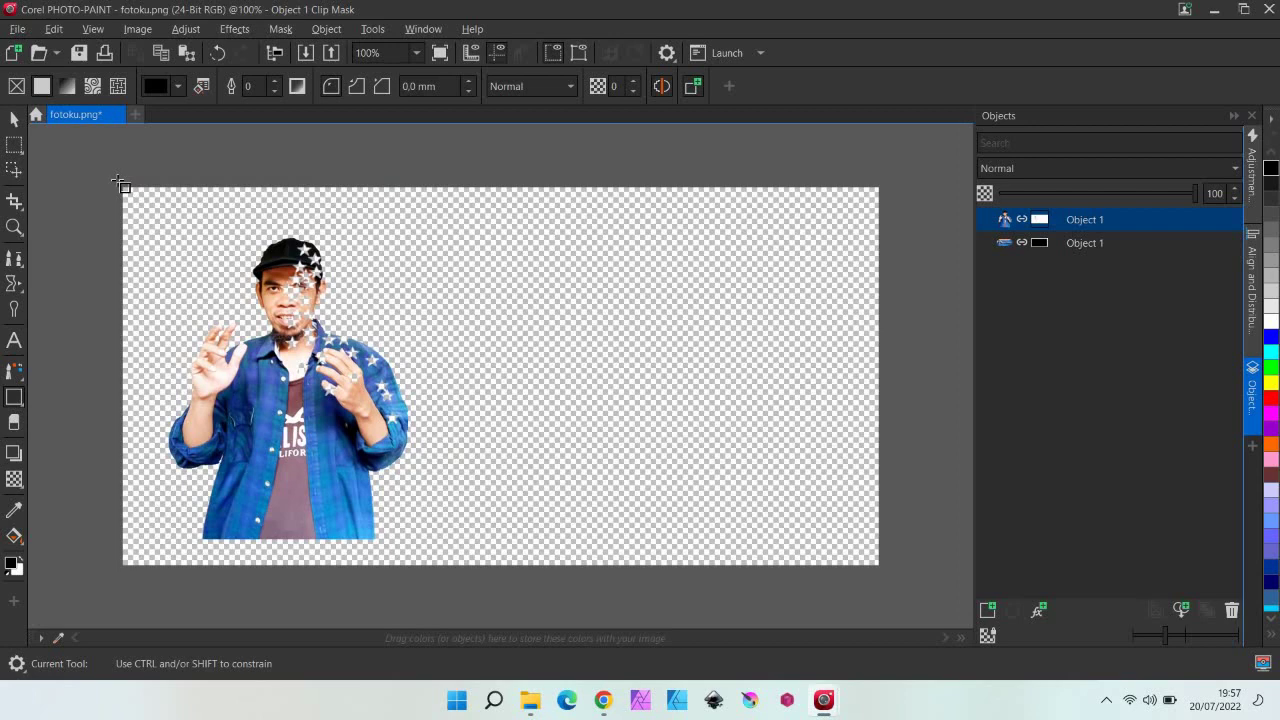
Draw a black rectangle over the whole canvas and move it beneath the portrait objects.
left_click_drag(116, 181, 887, 576)
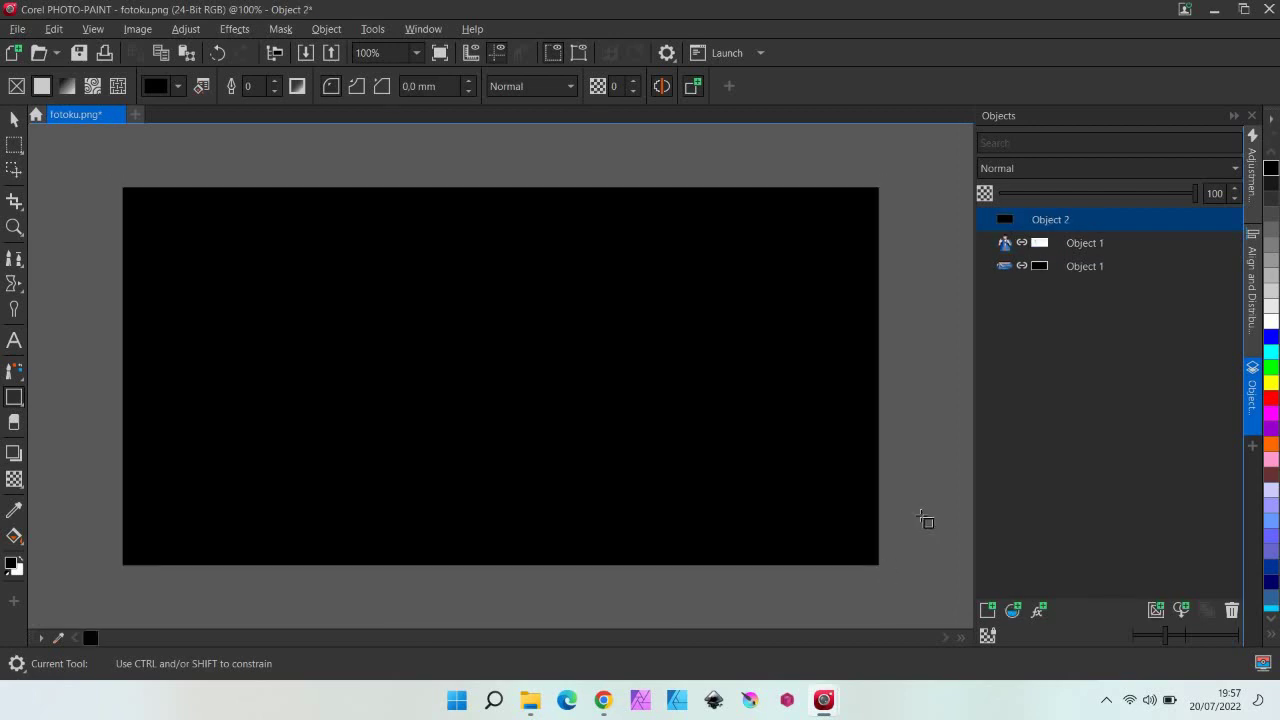
left_click_drag(1003, 220, 1003, 278)
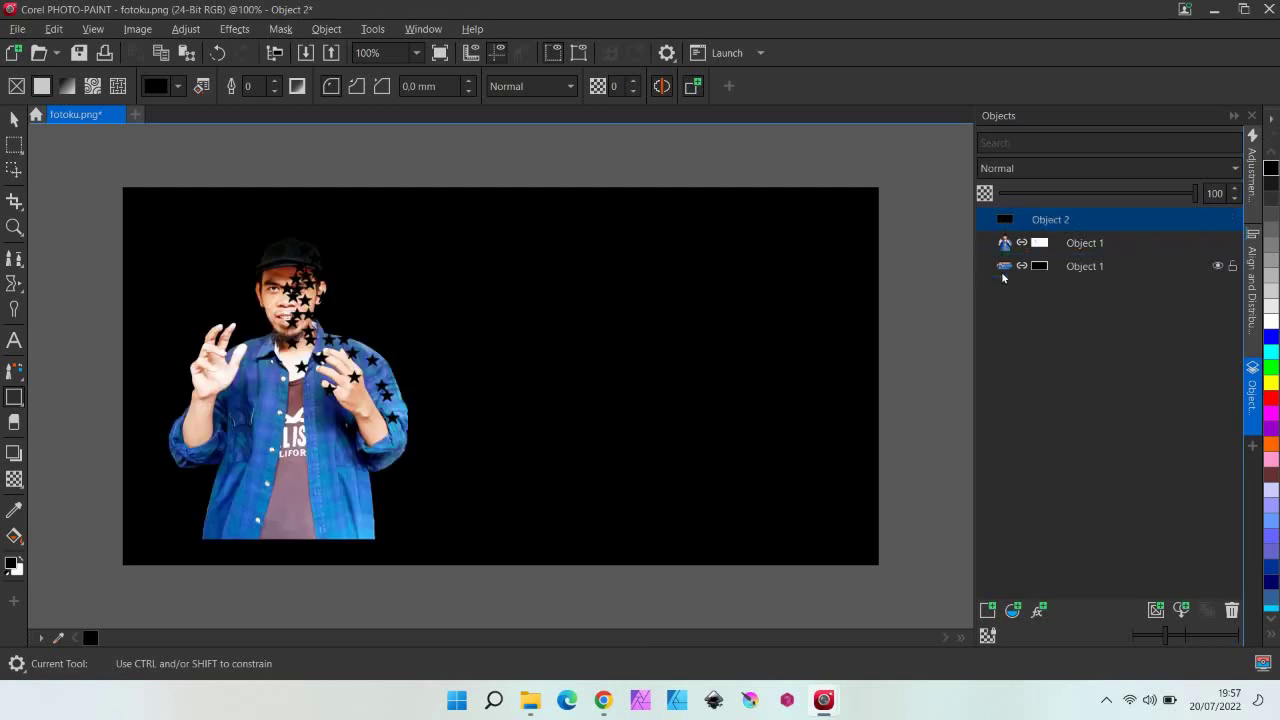
left_click(1043, 219)
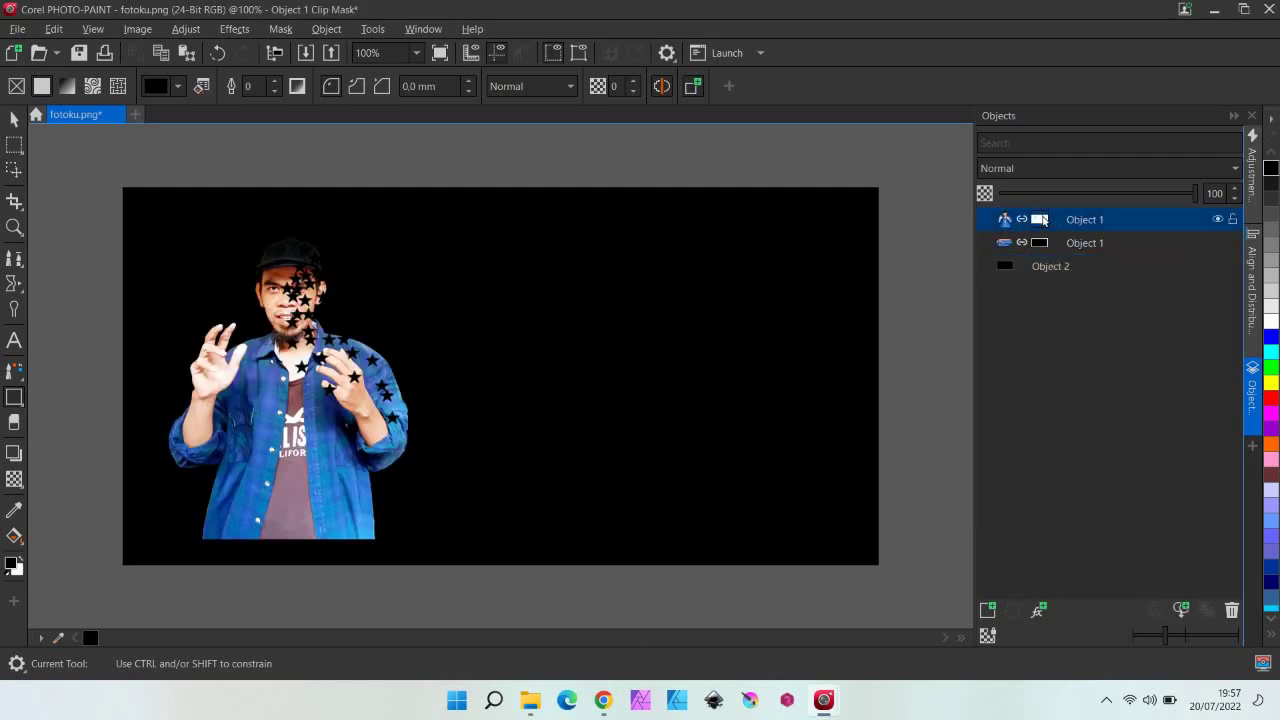
Paint star holes with the star brush over the lower shirt and shirt front.
left_click(13, 423)
scroll(212, 390, "up", 1)
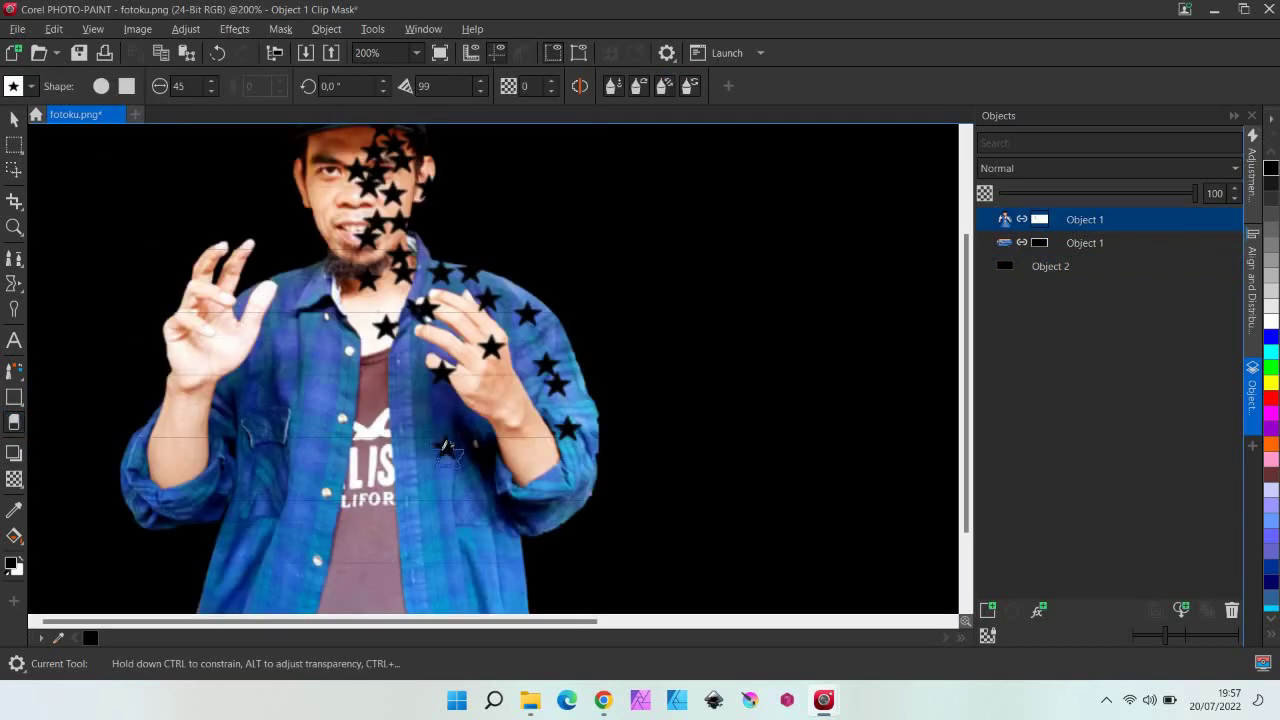
mouse_move(446, 447)
left_mouse_down()
mouse_move(436, 510)
mouse_move(414, 410)
left_mouse_up()
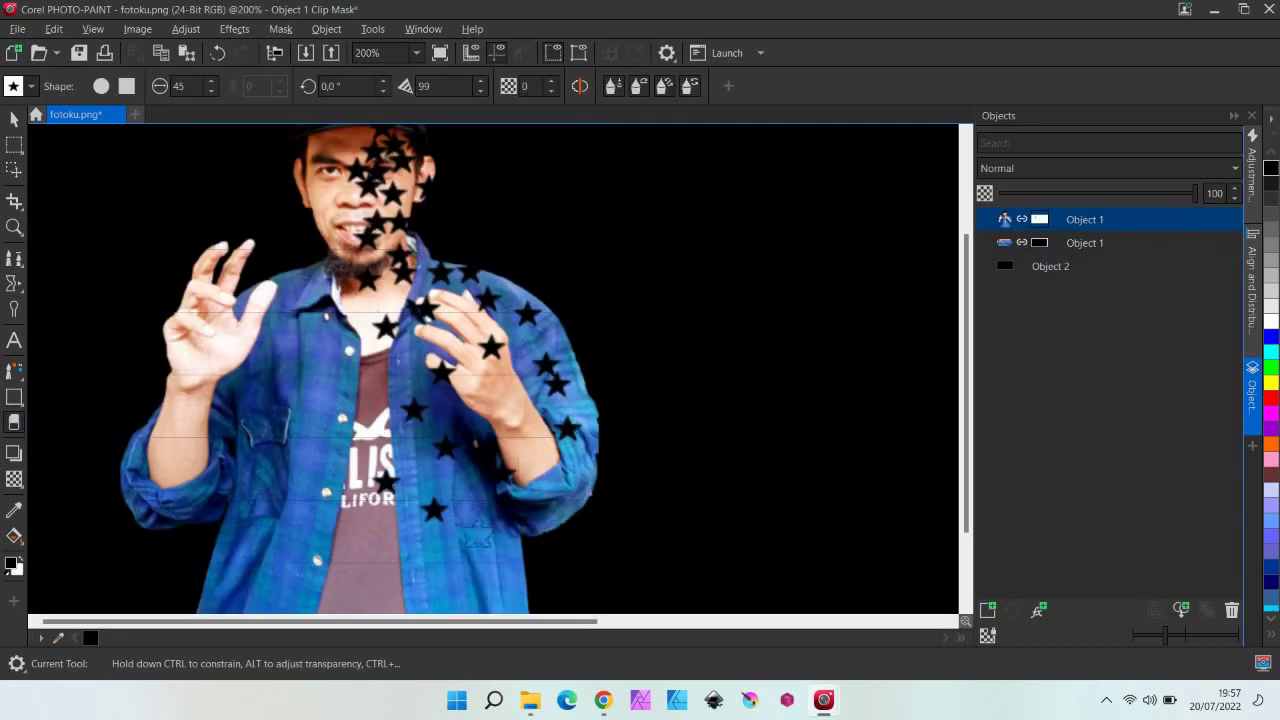
left_click_drag(409, 460, 480, 536)
scroll(390, 545, "down", 2)
mouse_move(408, 467)
left_mouse_down()
mouse_move(393, 530)
mouse_move(429, 545)
mouse_move(371, 446)
mouse_move(447, 467)
mouse_move(490, 555)
mouse_move(522, 545)
mouse_move(465, 490)
left_mouse_up()
left_click_drag(430, 390, 481, 383)
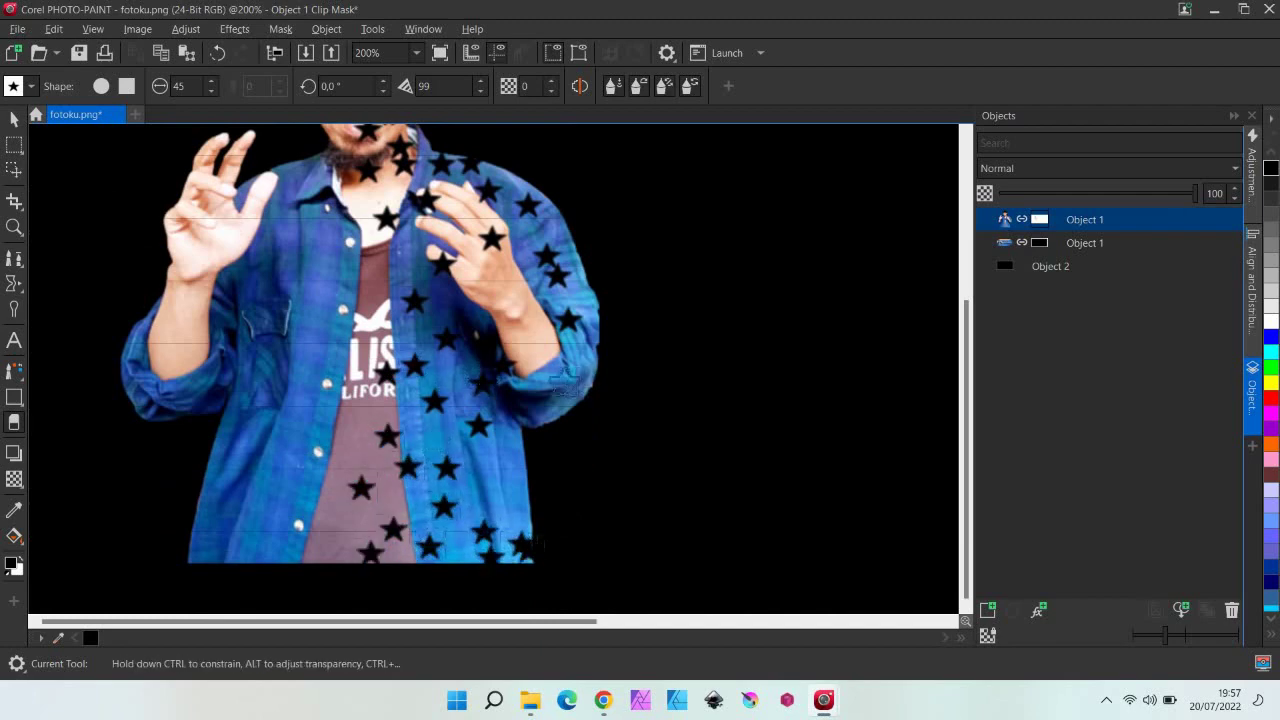
mouse_move(565, 381)
left_mouse_down()
mouse_move(510, 302)
mouse_move(468, 287)
left_mouse_up()
Paint star trails along the right arm, cap, face edge and hand.
scroll(418, 182, "up", 3)
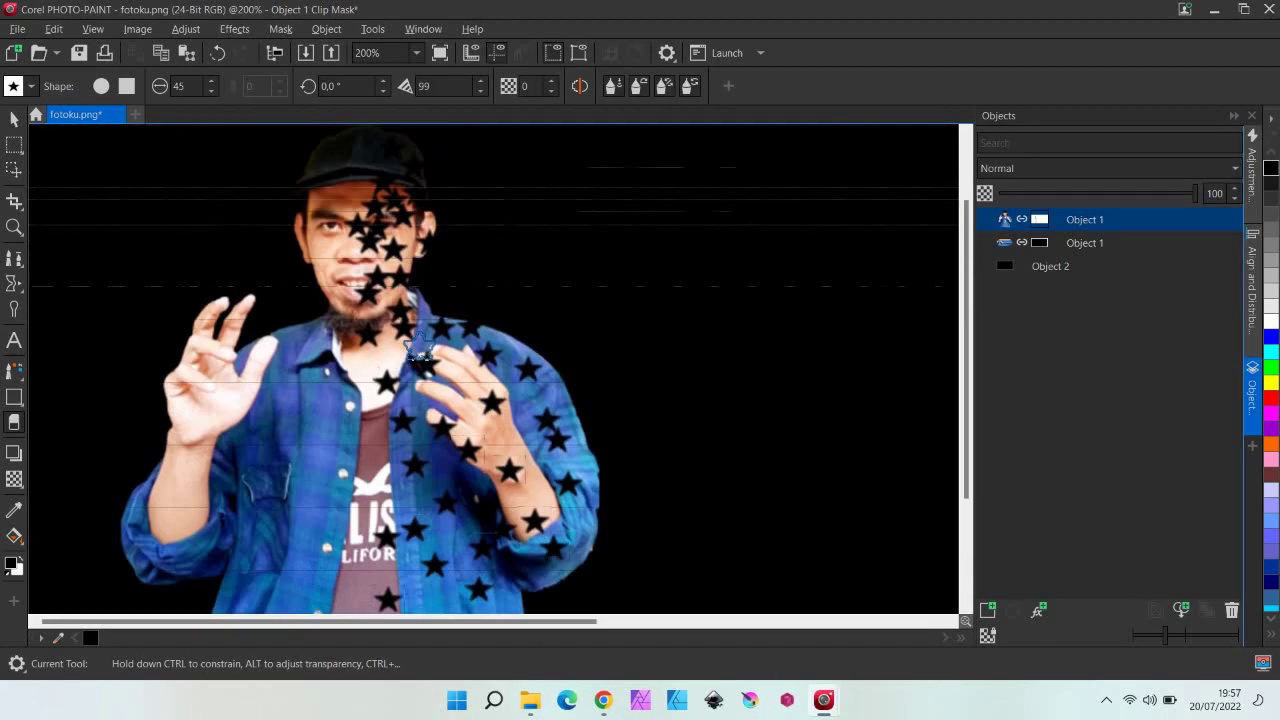
mouse_move(512, 333)
left_mouse_down()
mouse_move(596, 463)
mouse_move(433, 205)
left_mouse_up()
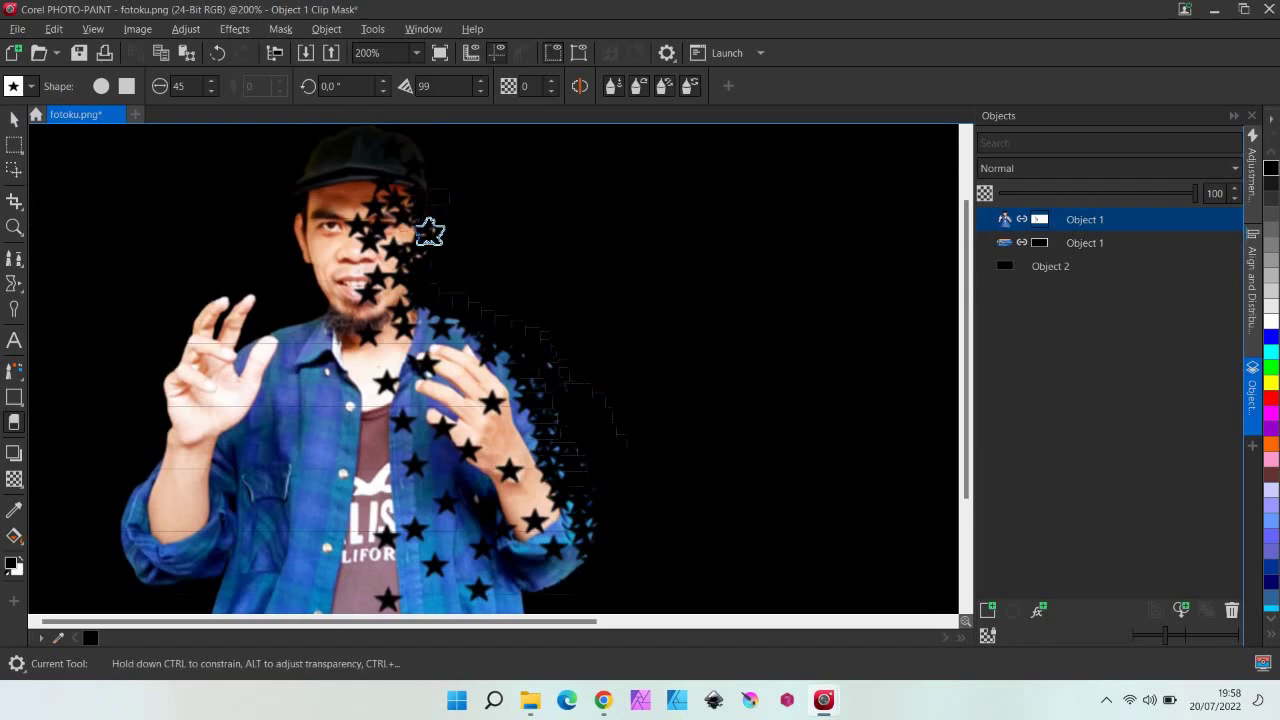
scroll(428, 240, "up", 2)
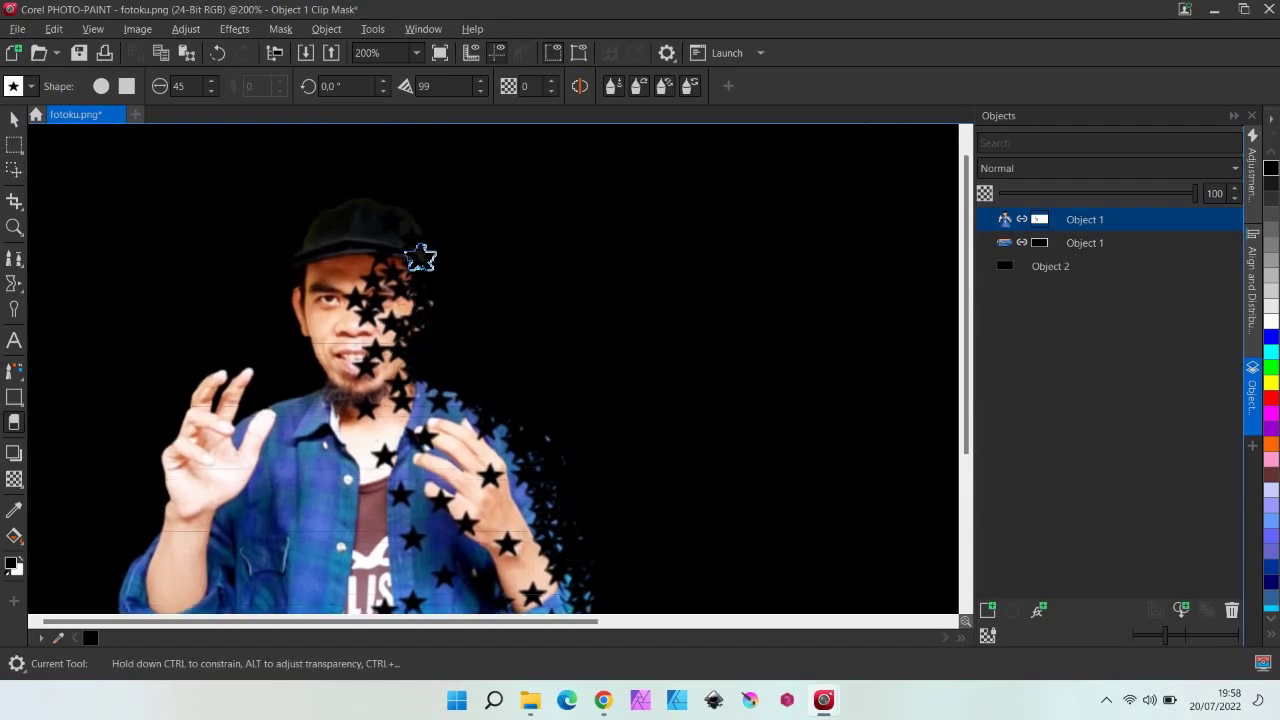
left_click_drag(363, 224, 505, 513)
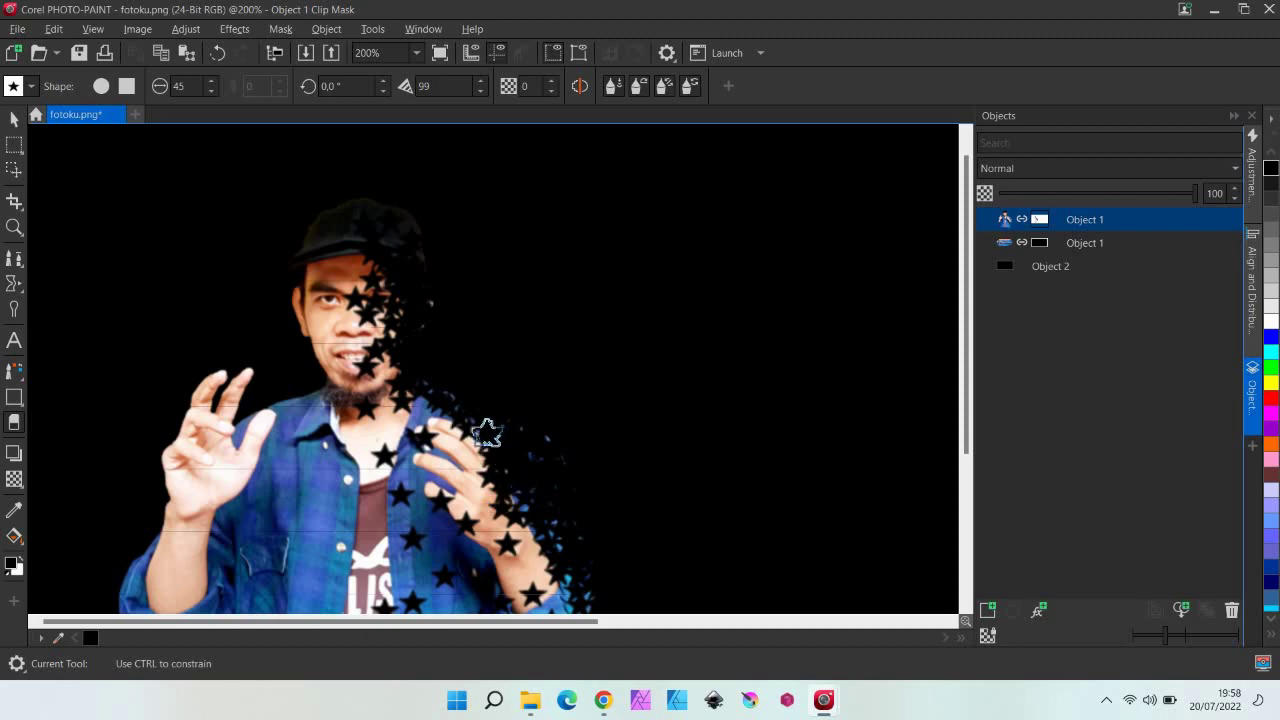
scroll(495, 410, "down", 3)
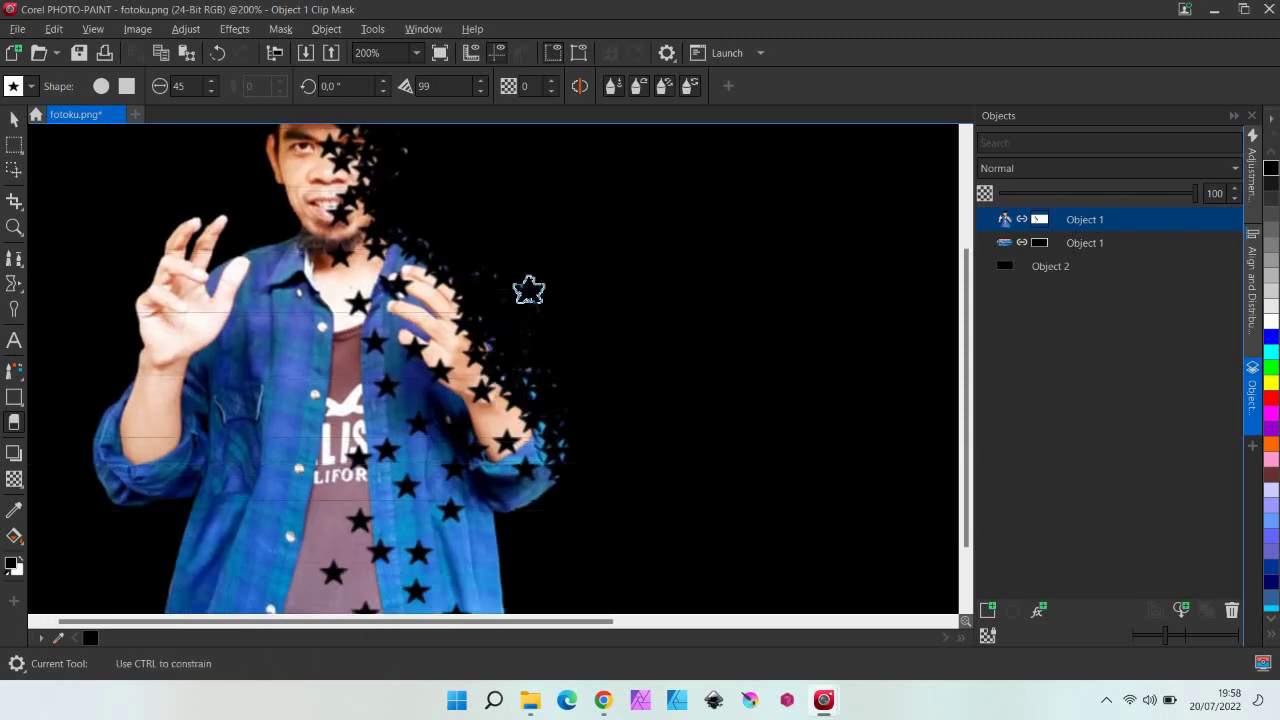
mouse_move(558, 447)
left_mouse_down()
mouse_move(505, 445)
mouse_move(478, 550)
left_mouse_up()
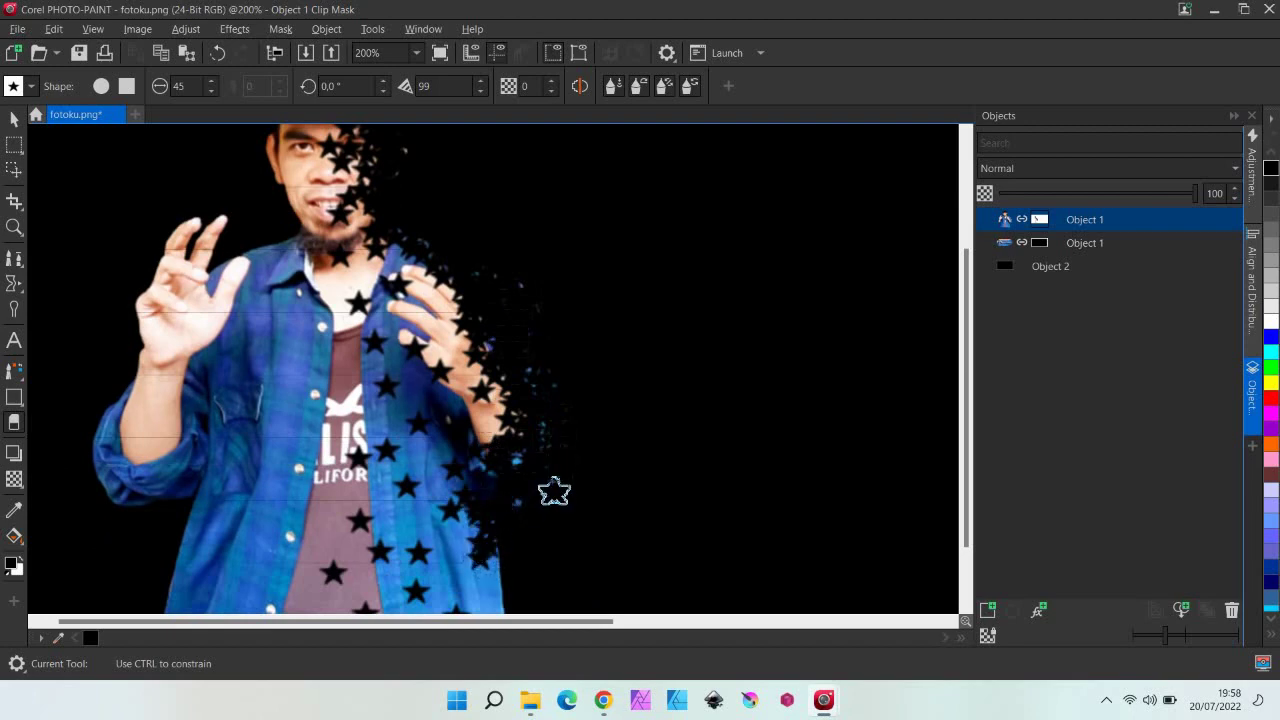
Dissolve the blue shirt's right edge, raised hand and chin into more stars.
scroll(470, 520, "down", 2)
mouse_move(453, 499)
left_mouse_down()
mouse_move(445, 530)
mouse_move(437, 432)
mouse_move(488, 440)
left_mouse_up()
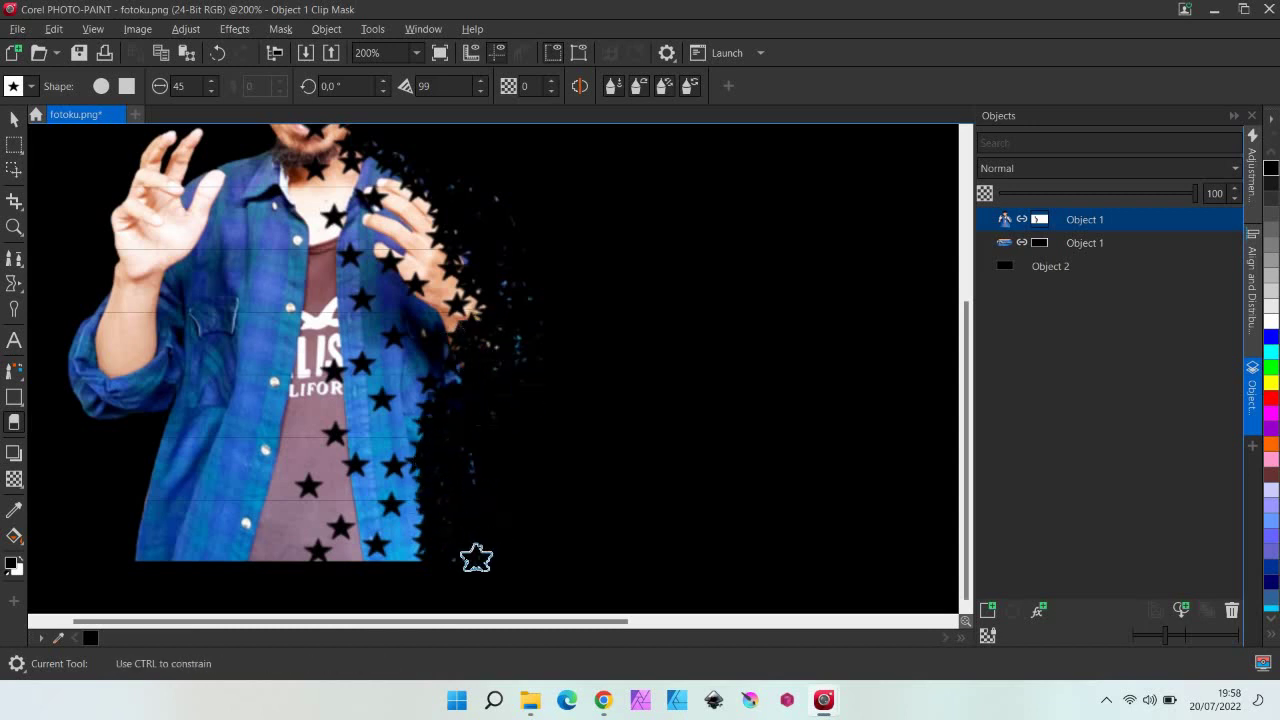
mouse_move(474, 557)
left_mouse_down()
mouse_move(385, 476)
mouse_move(432, 430)
left_mouse_up()
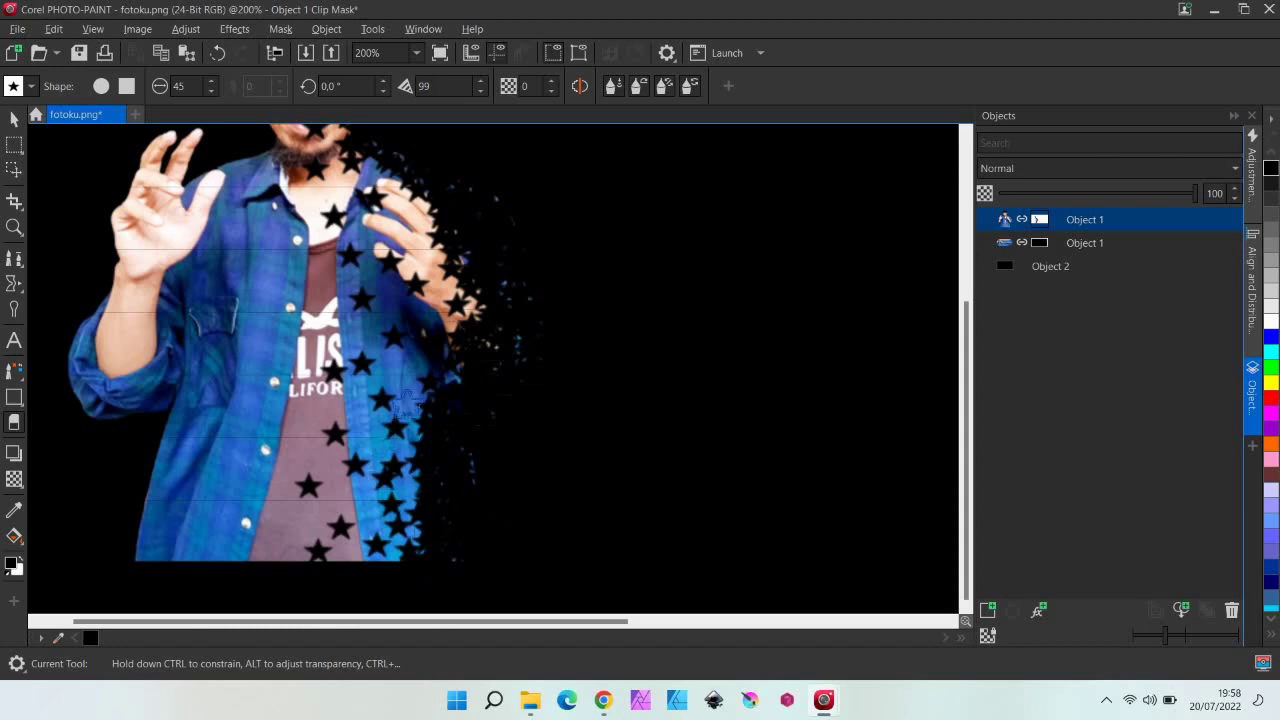
scroll(432, 430, "up", 3)
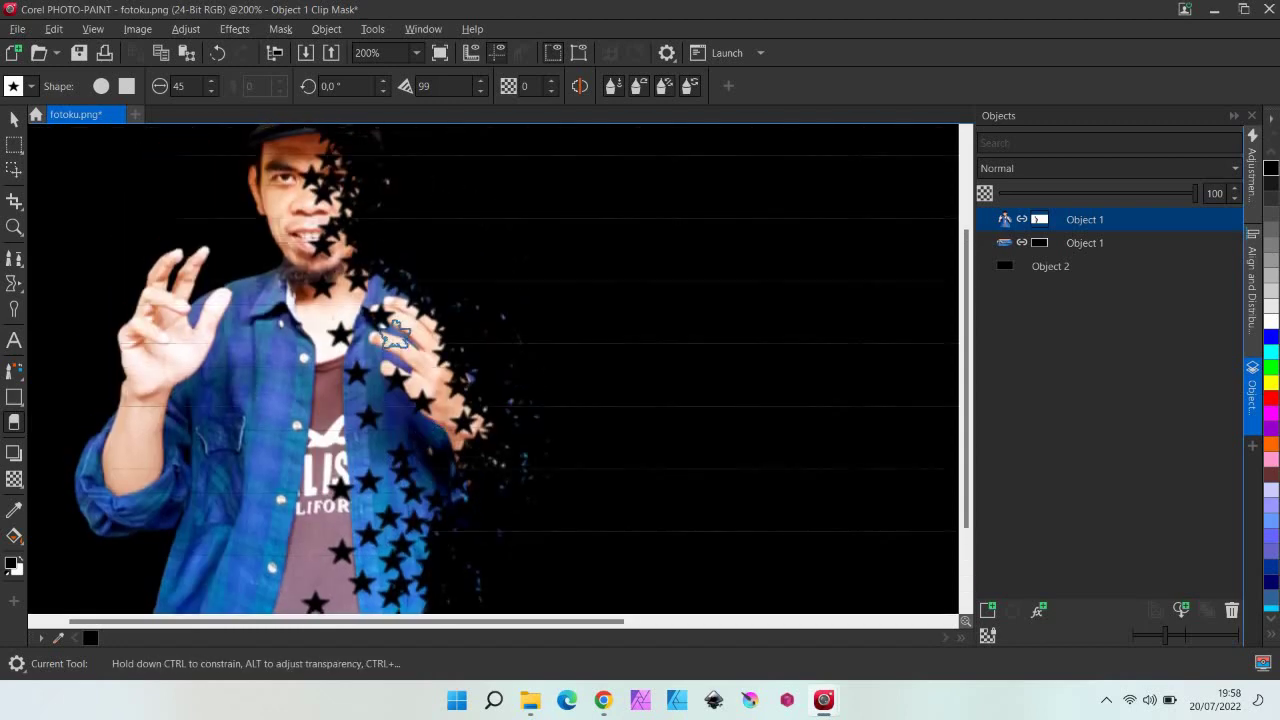
mouse_move(430, 378)
left_mouse_down()
mouse_move(343, 262)
mouse_move(352, 200)
mouse_move(478, 417)
mouse_move(457, 505)
mouse_move(485, 430)
left_mouse_up()
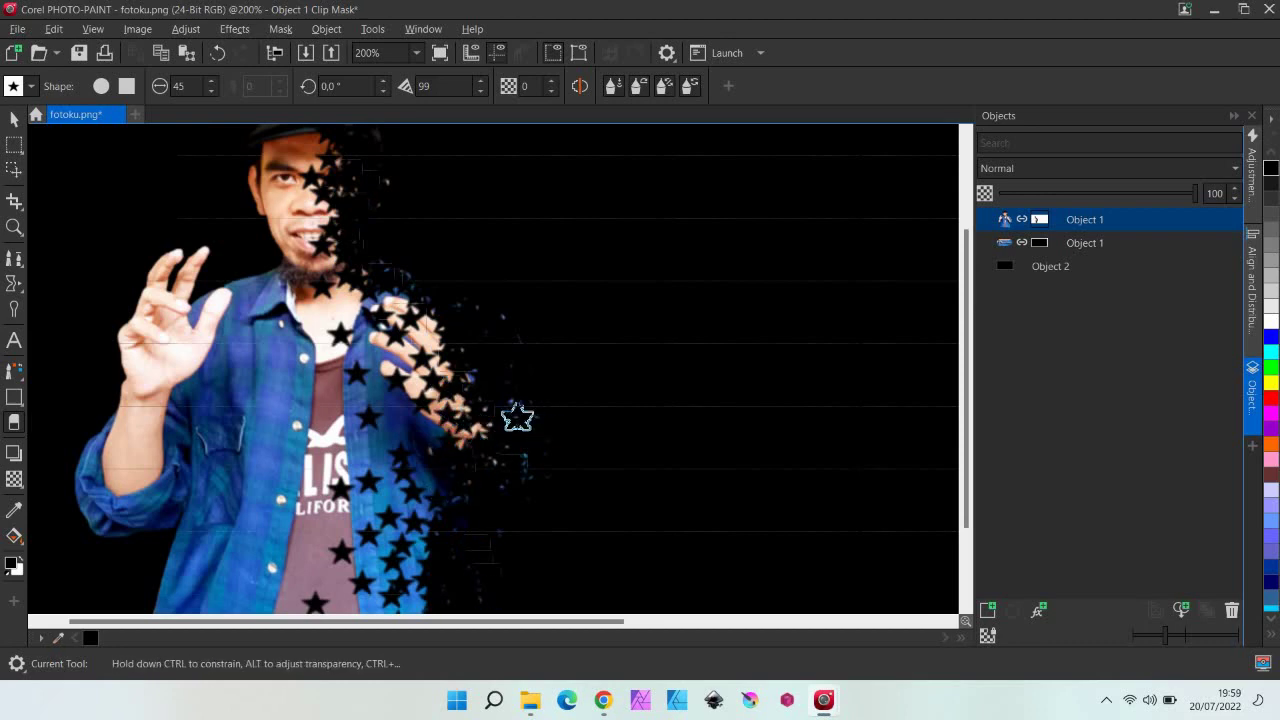
scroll(517, 417, "down", 1)
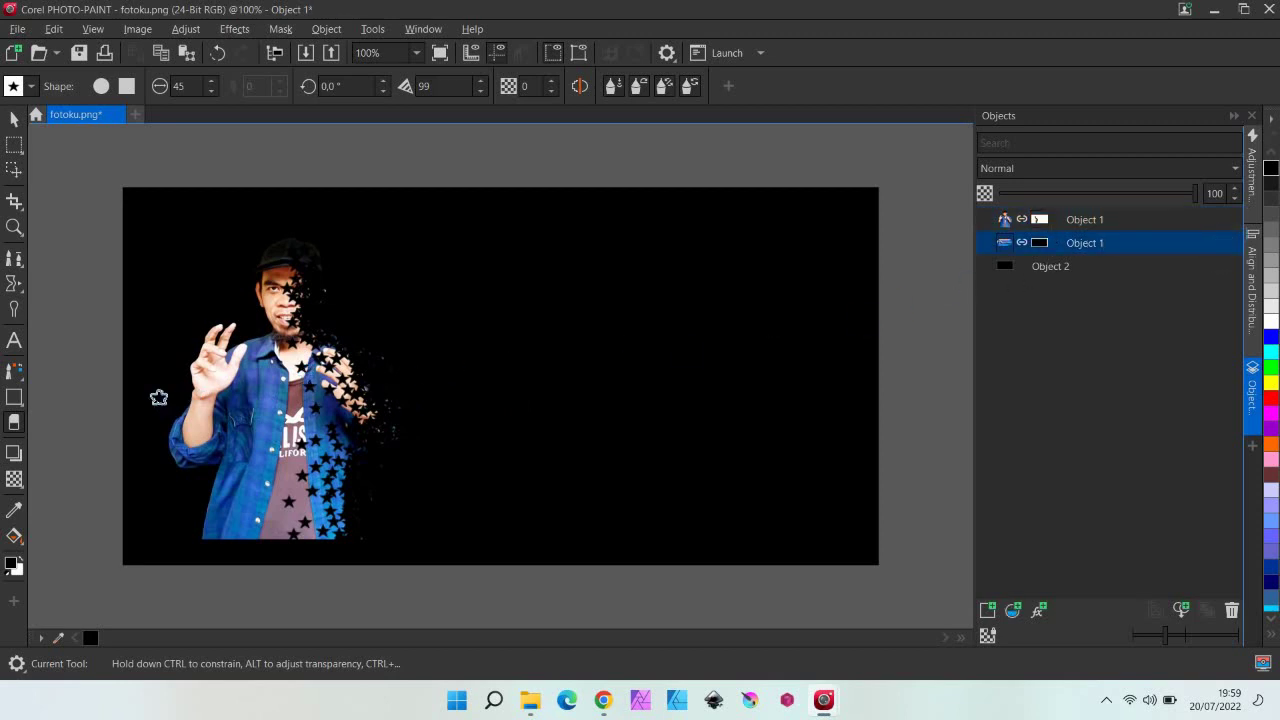
Switch to the Replace Color star brush and stamp skin-toned stars beside the face.
left_click(20, 378)
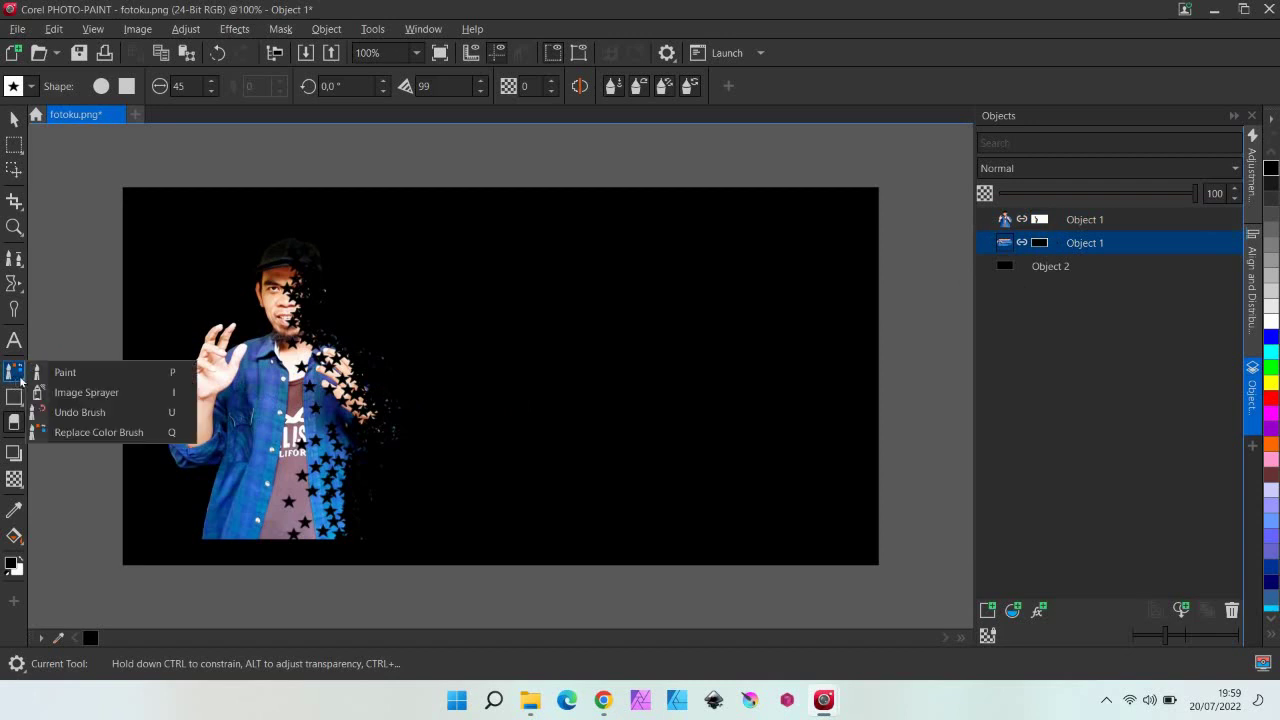
left_click(78, 431)
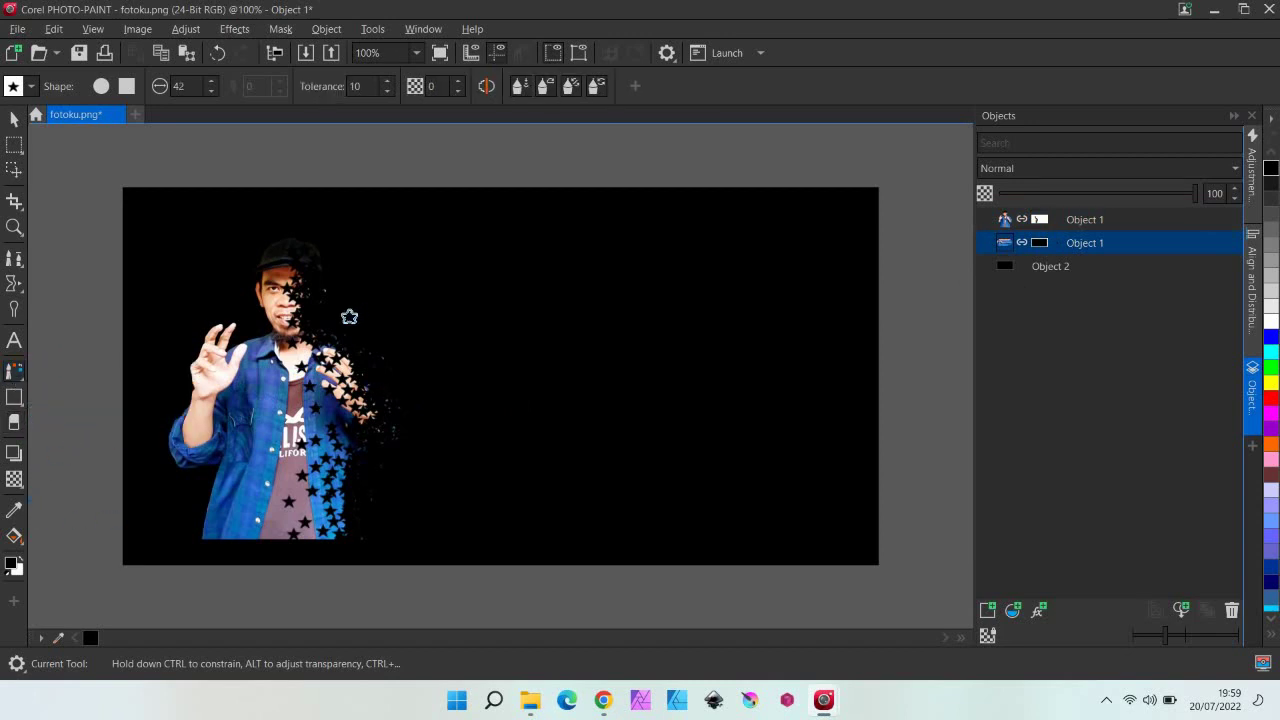
scroll(349, 316, "up", 1)
mouse_move(1137, 243)
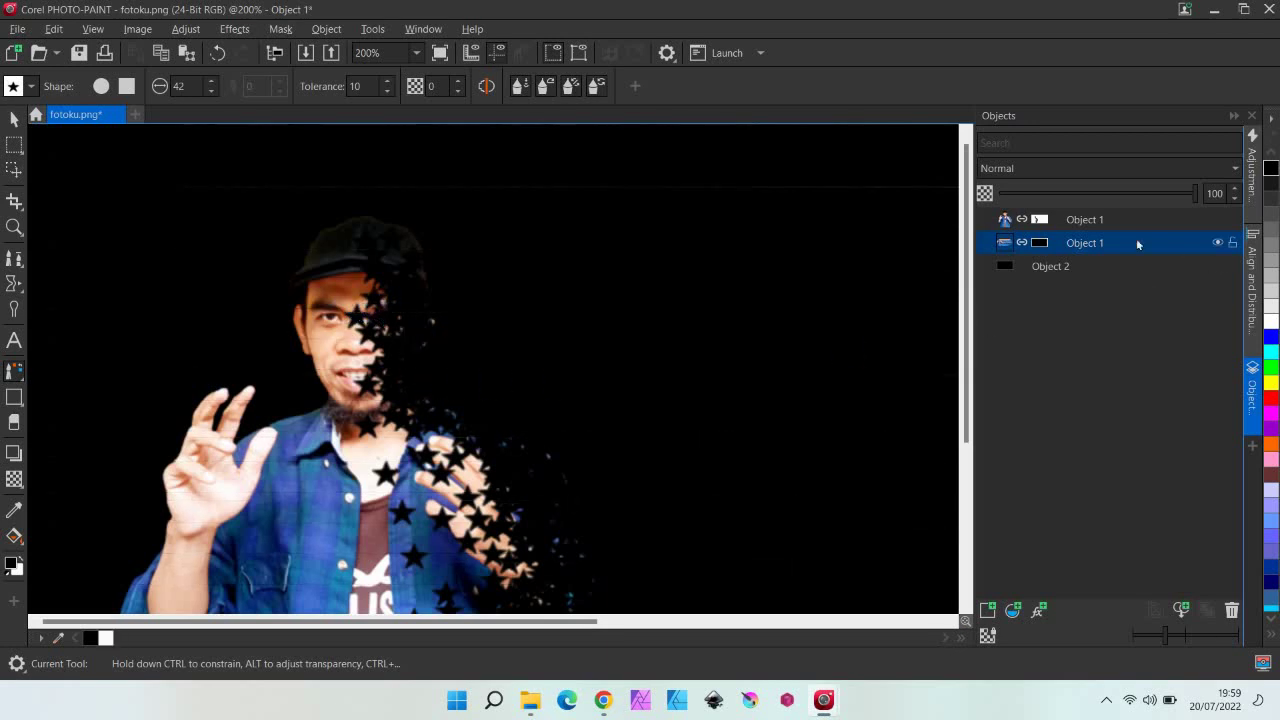
left_click(1040, 243)
left_click(443, 375)
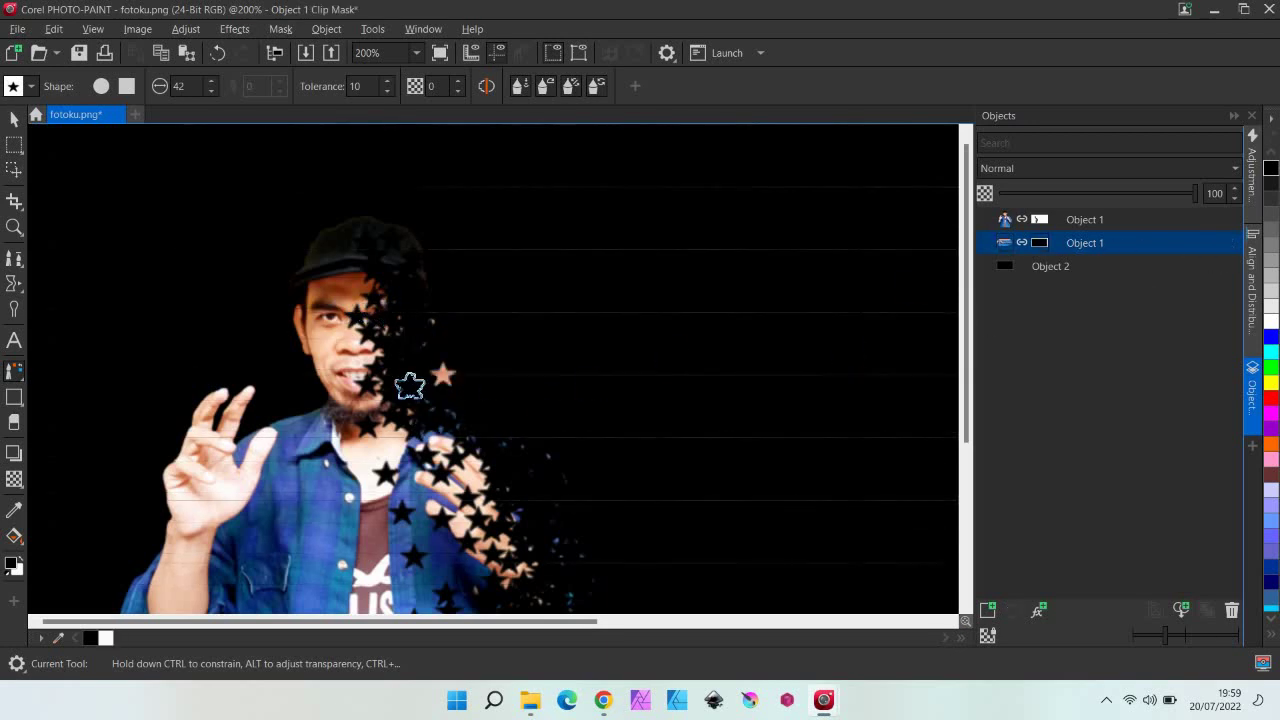
left_click(405, 360)
left_click(416, 300)
left_click(468, 358)
left_click(434, 333)
Stamp skin-toned stars further right and blue stars beside the shoulder.
left_click(517, 348)
left_click(533, 305)
left_click(461, 304)
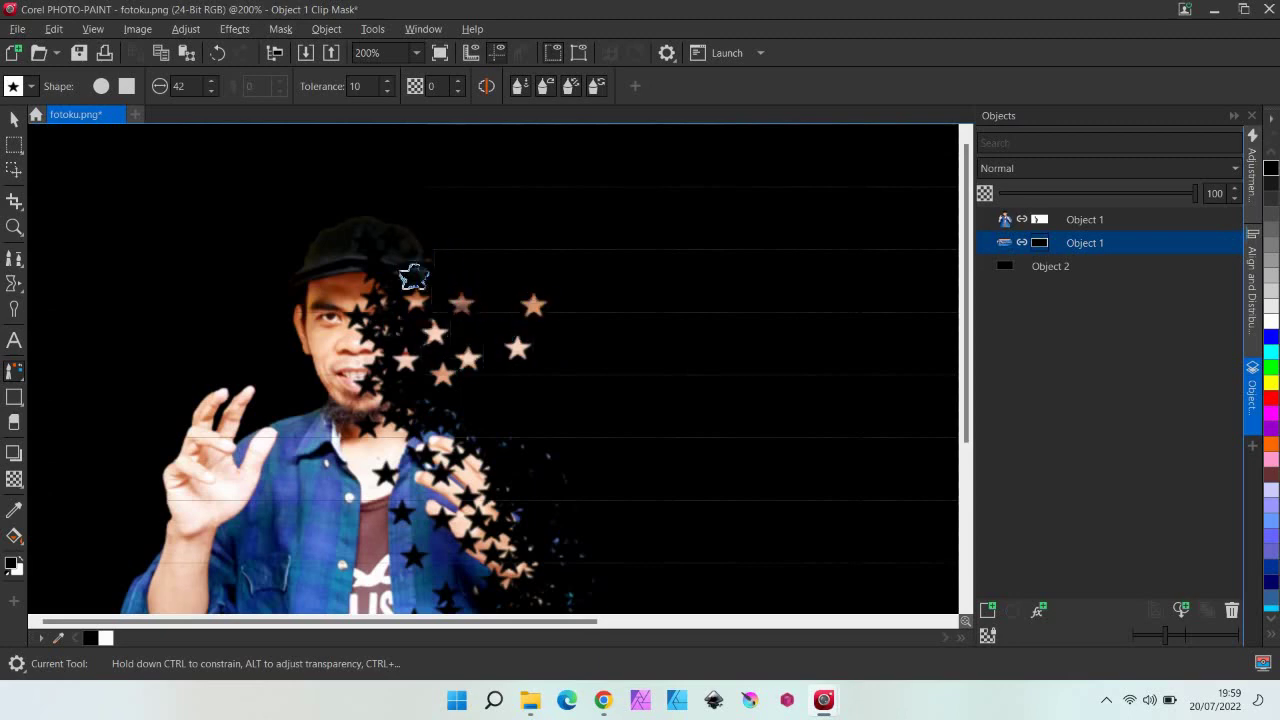
left_click(396, 323)
left_click(511, 412)
left_click(561, 420)
left_click(508, 482)
left_click(546, 463)
left_click(513, 440)
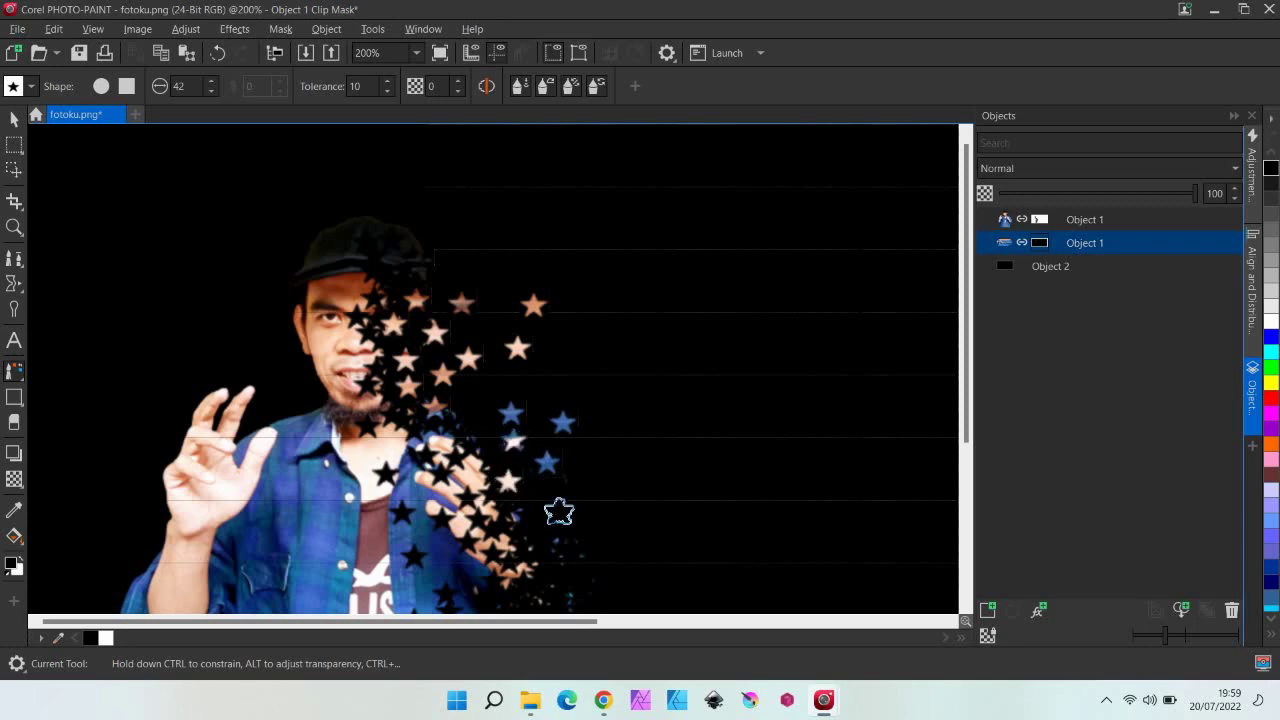
left_click(558, 512)
left_click(616, 488)
left_click(611, 534)
Stamp blue stars along the body's lower edge and the image's bottom.
scroll(600, 500, "down", 2)
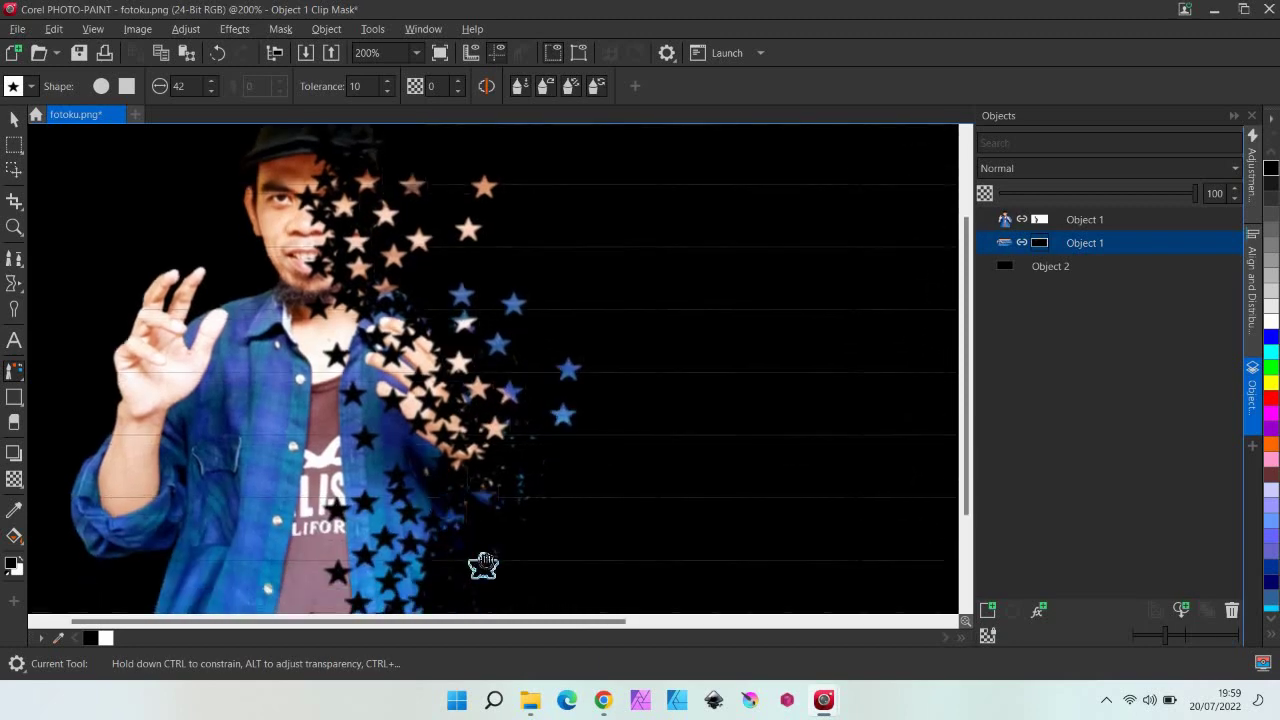
scroll(480, 560, "down", 2)
left_click(447, 438)
left_click(507, 441)
left_click(467, 497)
left_click(477, 460)
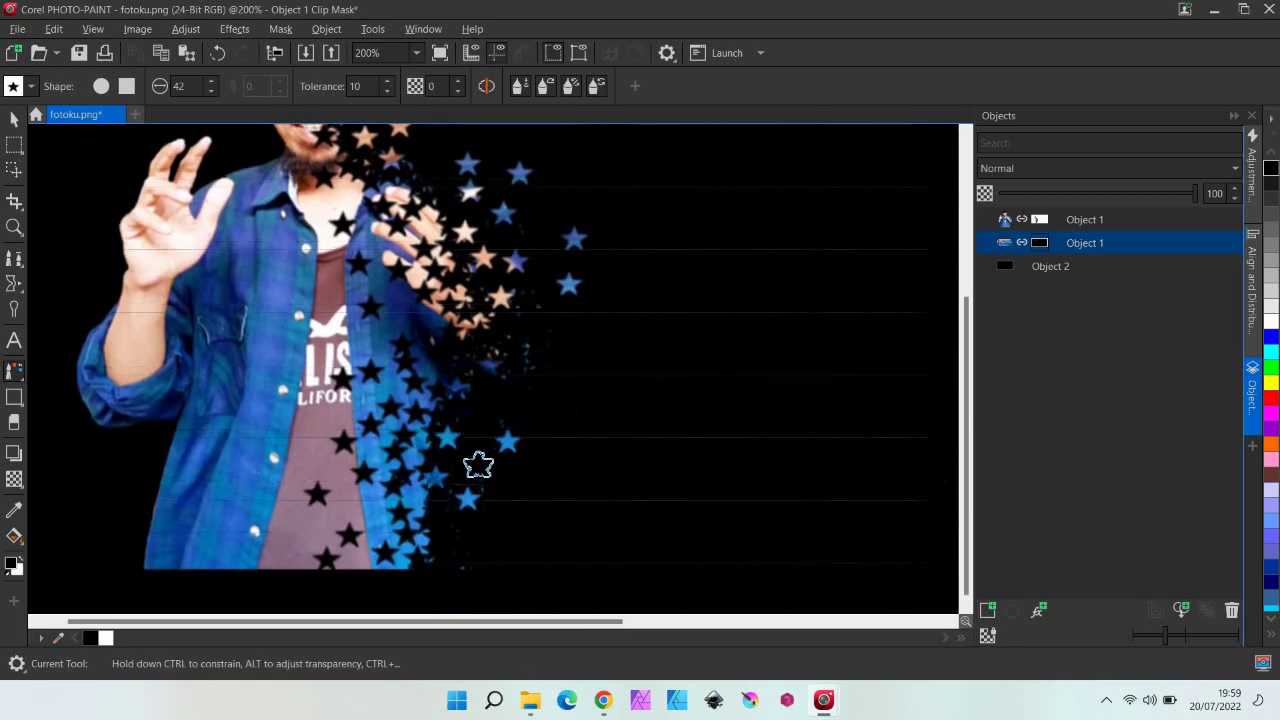
left_click(489, 413)
left_click(551, 465)
left_click(501, 508)
left_click(474, 573)
left_click(448, 537)
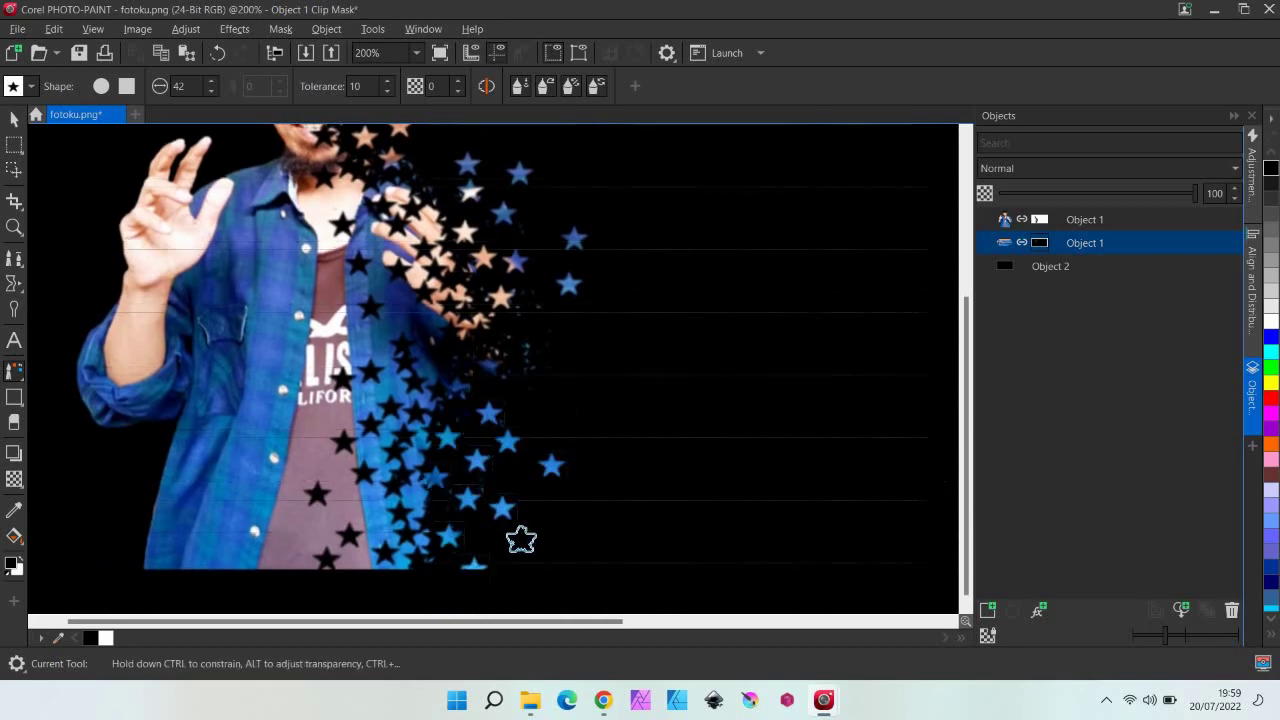
left_click(490, 555)
left_click(590, 538)
Extend the blue star trail up and to the right across the middle of the canvas.
left_click(544, 497)
left_click(544, 547)
left_click(623, 500)
left_click(545, 443)
left_click(766, 471)
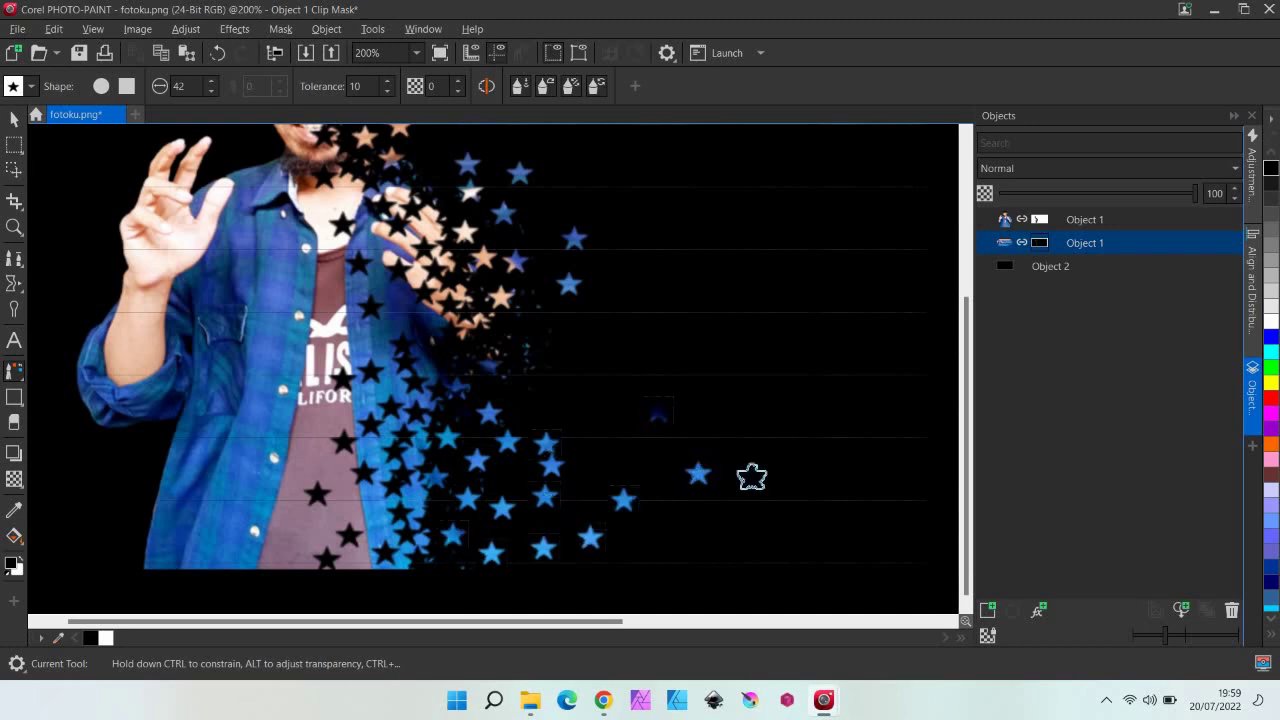
left_click(731, 390)
left_click(844, 368)
left_click(826, 461)
left_click(855, 516)
left_click(907, 466)
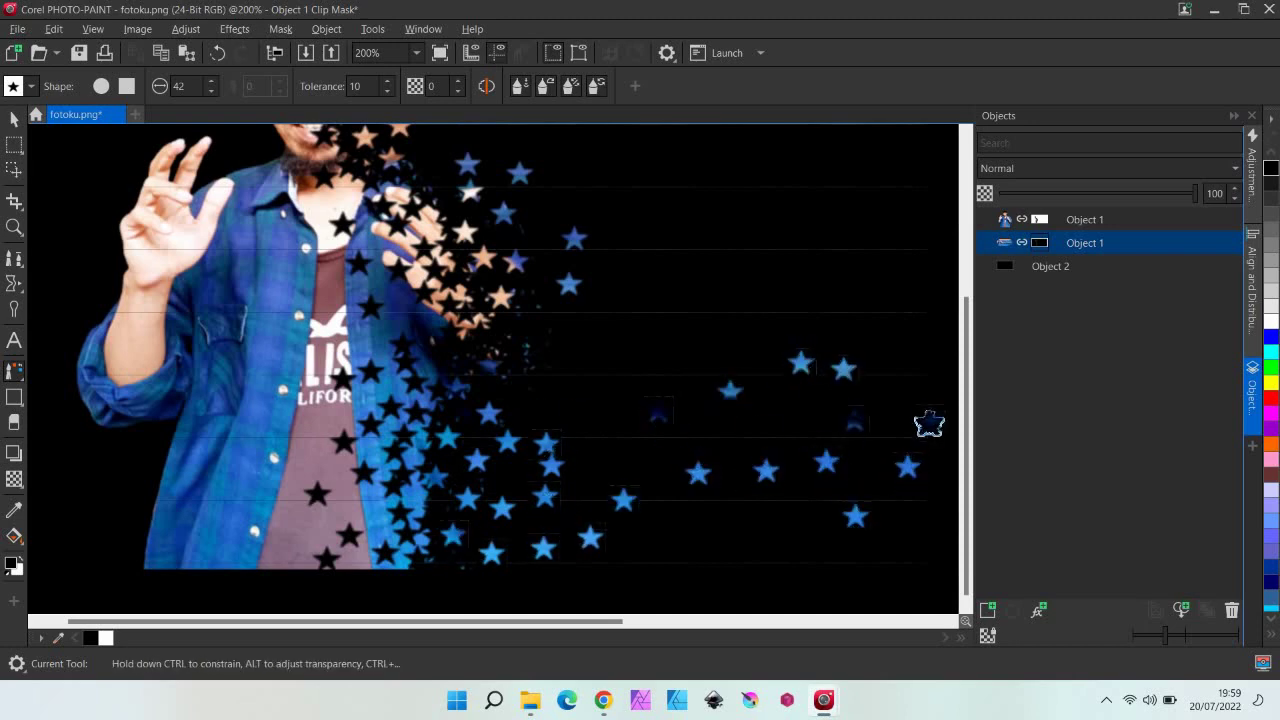
left_click(757, 446)
left_click(662, 334)
left_click(571, 376)
left_click(614, 446)
left_click(613, 326)
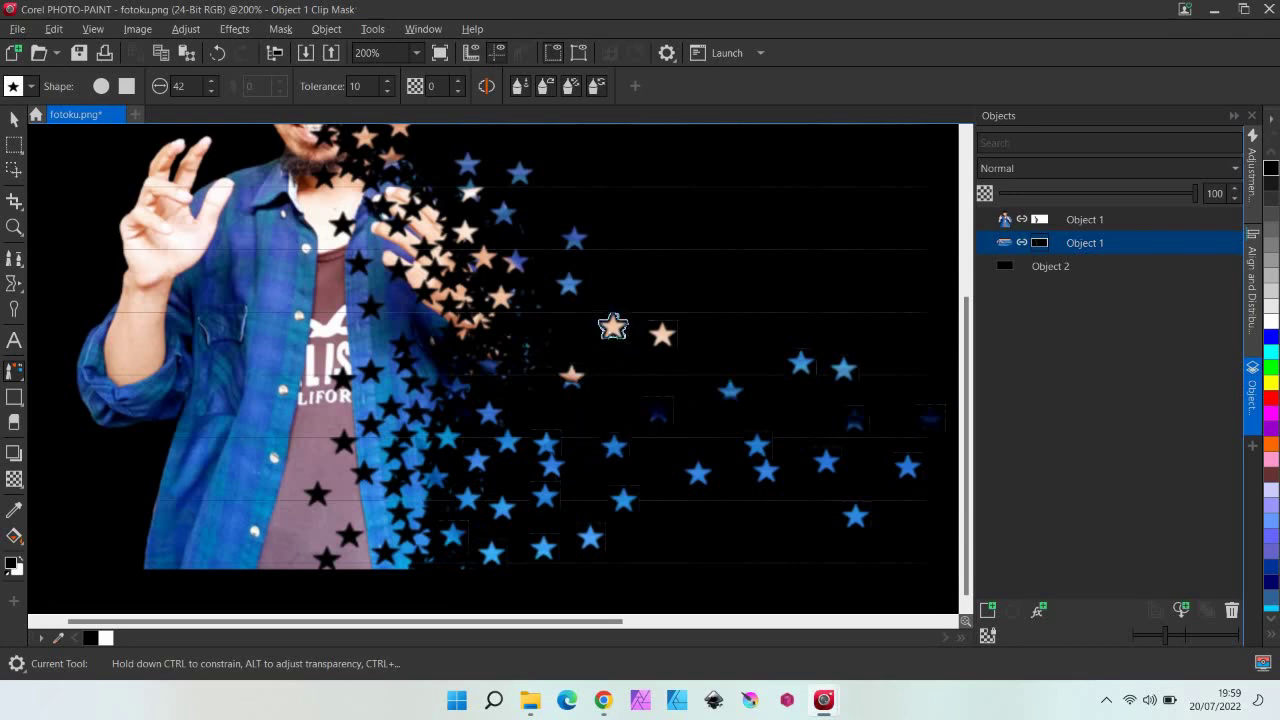
left_click(658, 268)
left_click(738, 254)
Spread blue stars across the upper trail and its far right end.
left_click(789, 271)
left_click(688, 307)
left_click(533, 334)
left_click(590, 238)
left_click(651, 229)
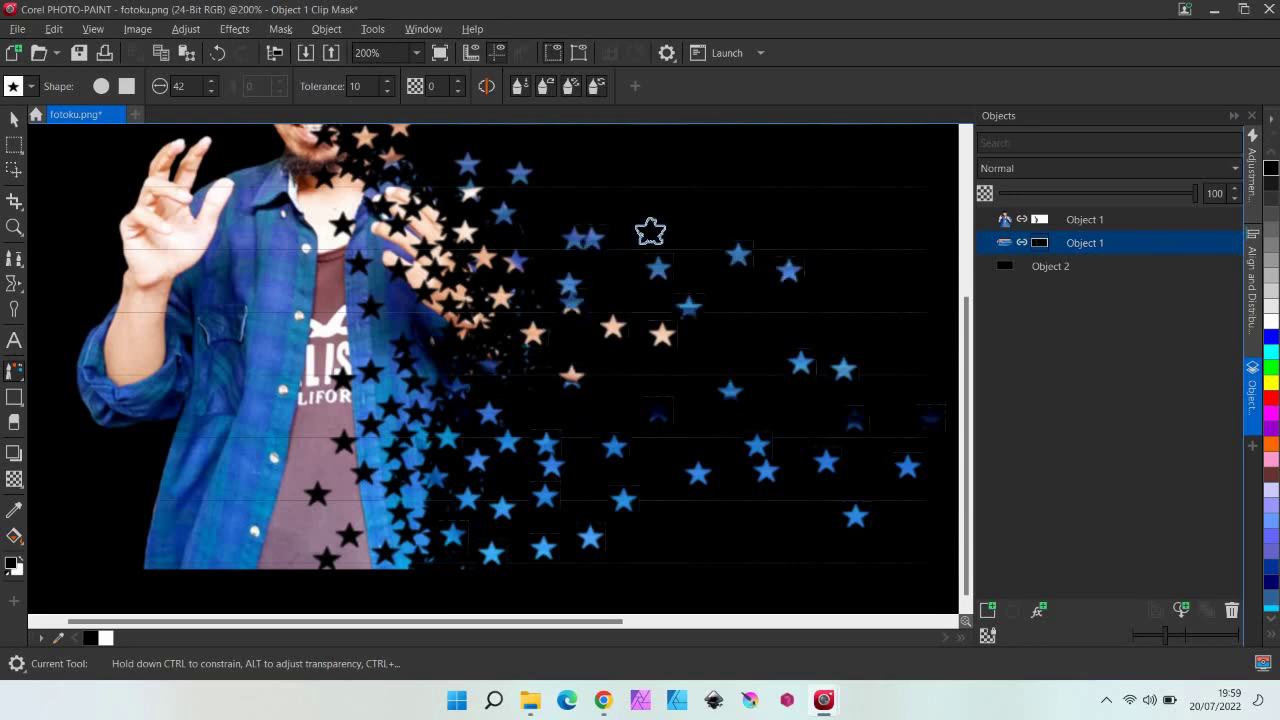
left_click(616, 291)
left_click(745, 308)
left_click(699, 371)
left_click(614, 380)
left_click(621, 202)
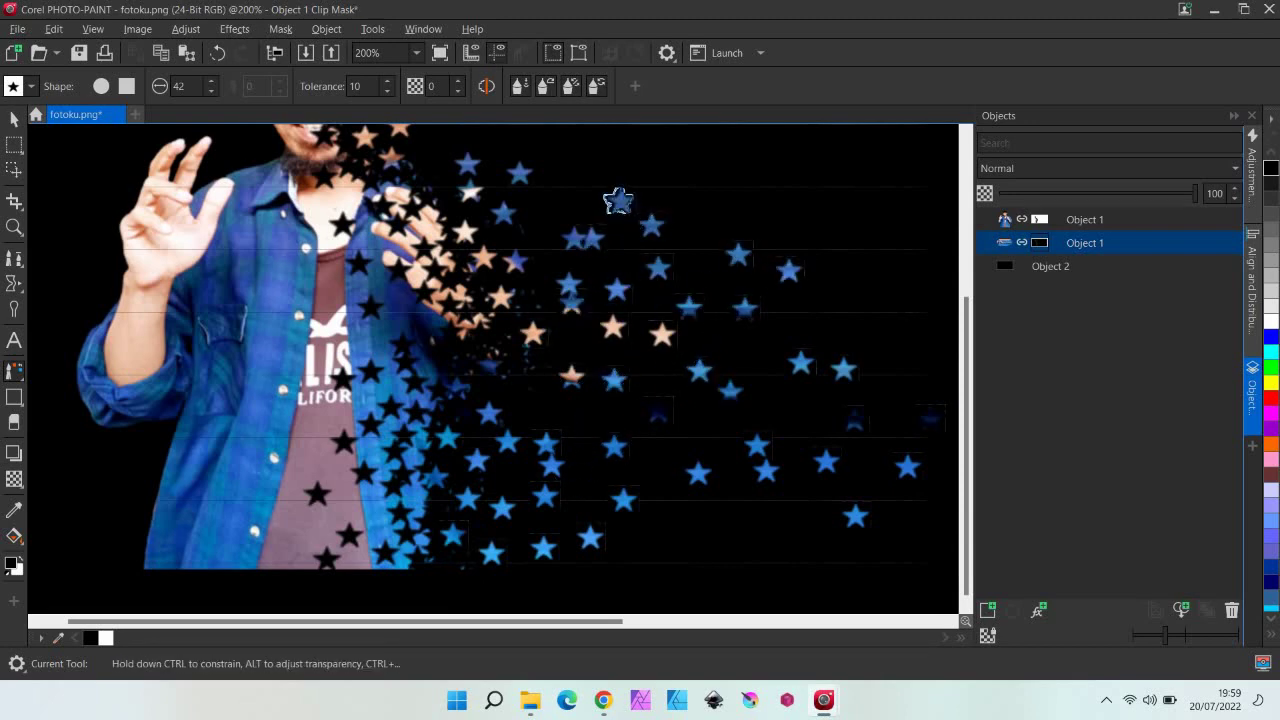
left_click(559, 203)
left_click(534, 242)
left_click(694, 182)
left_click(790, 223)
left_click(845, 288)
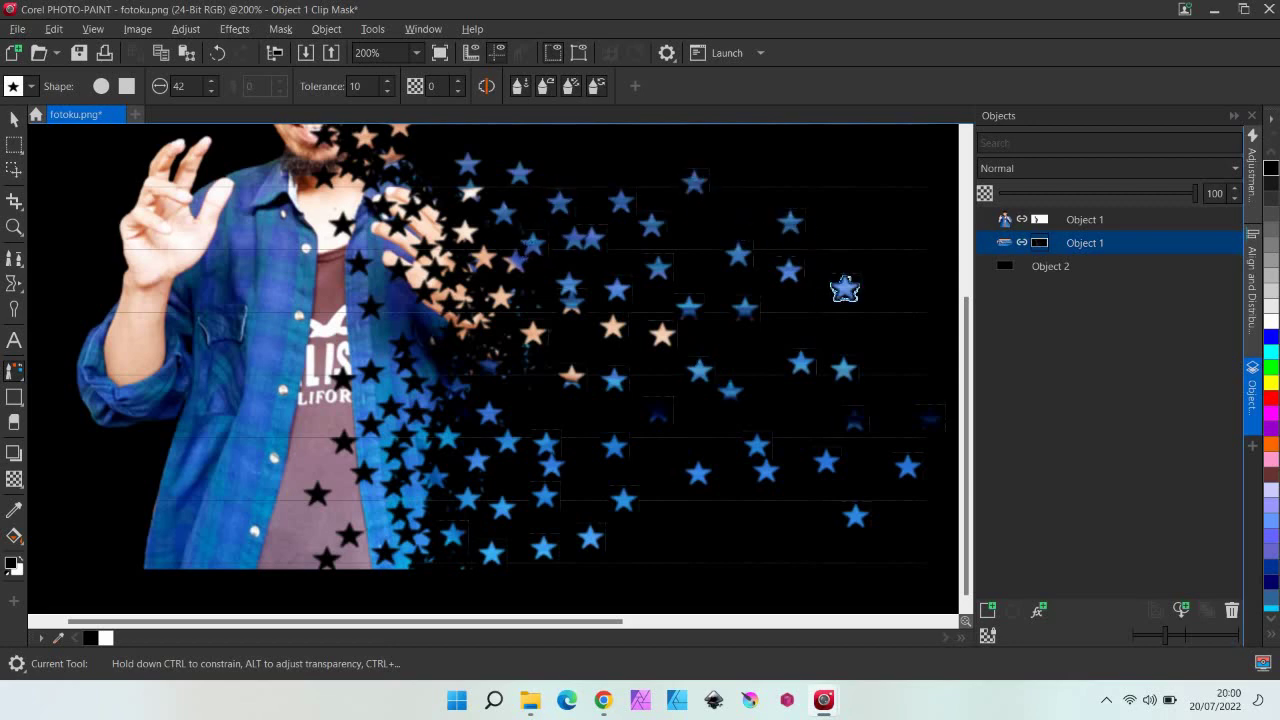
left_click(830, 324)
On Object 1's clip mask, add a tan star mid-trail and a blue star near the bottom.
key("F3")
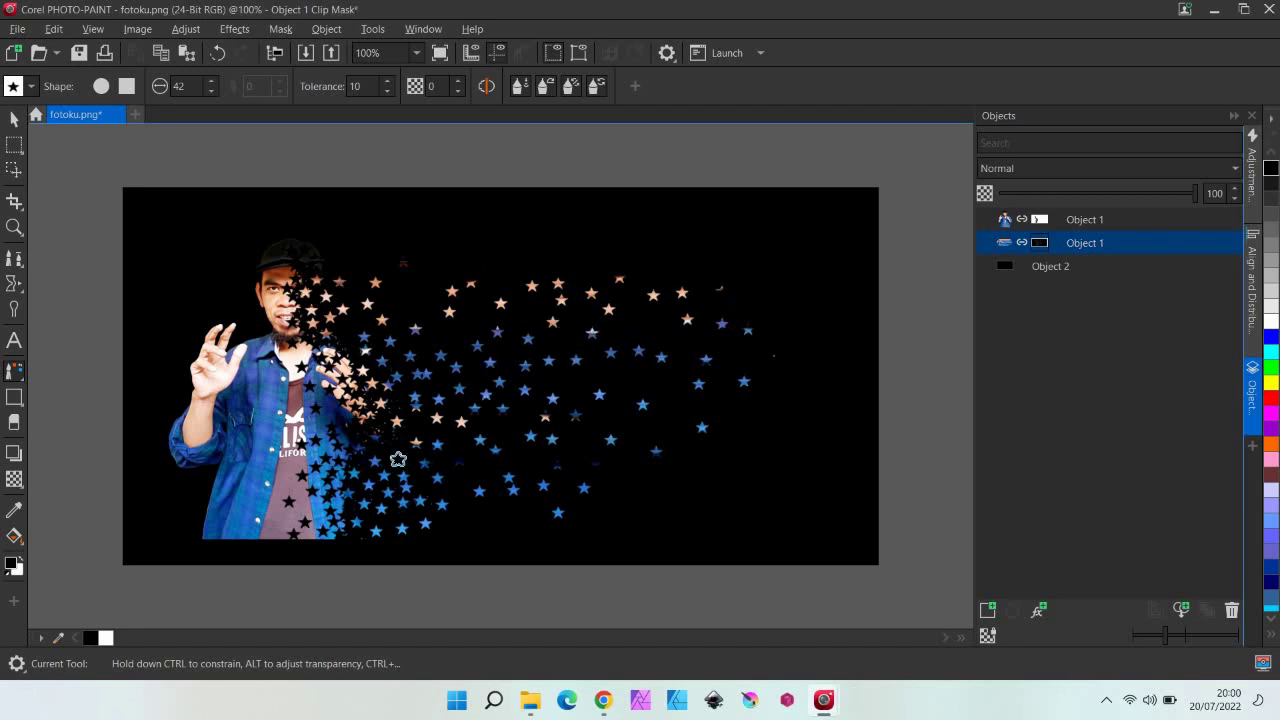
scroll(386, 442, "up", 1)
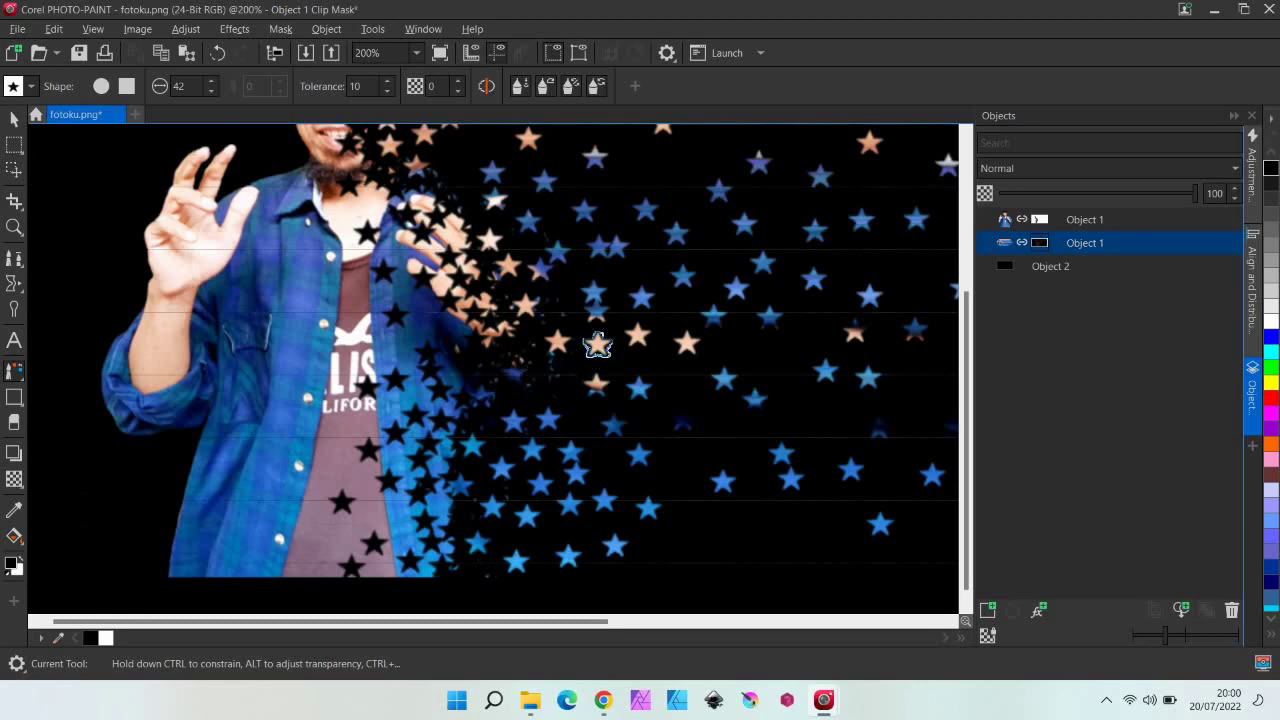
left_click(1068, 218)
left_click(1040, 218)
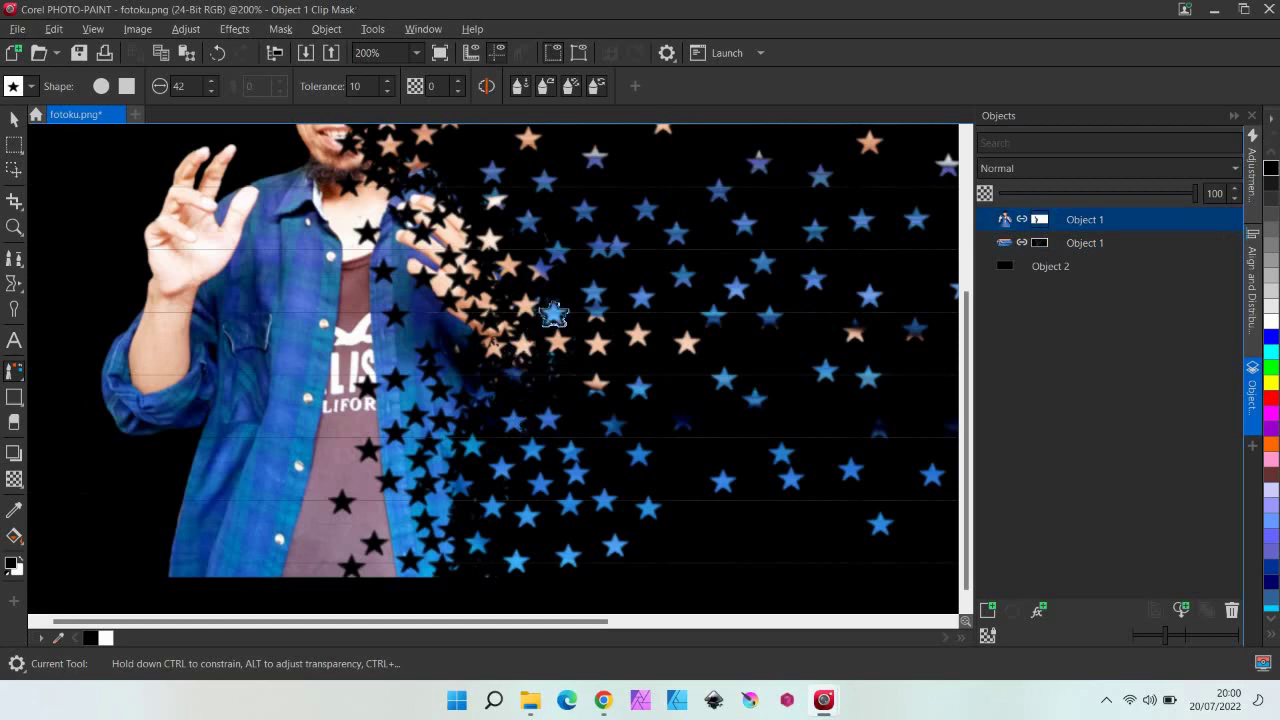
left_click(521, 379)
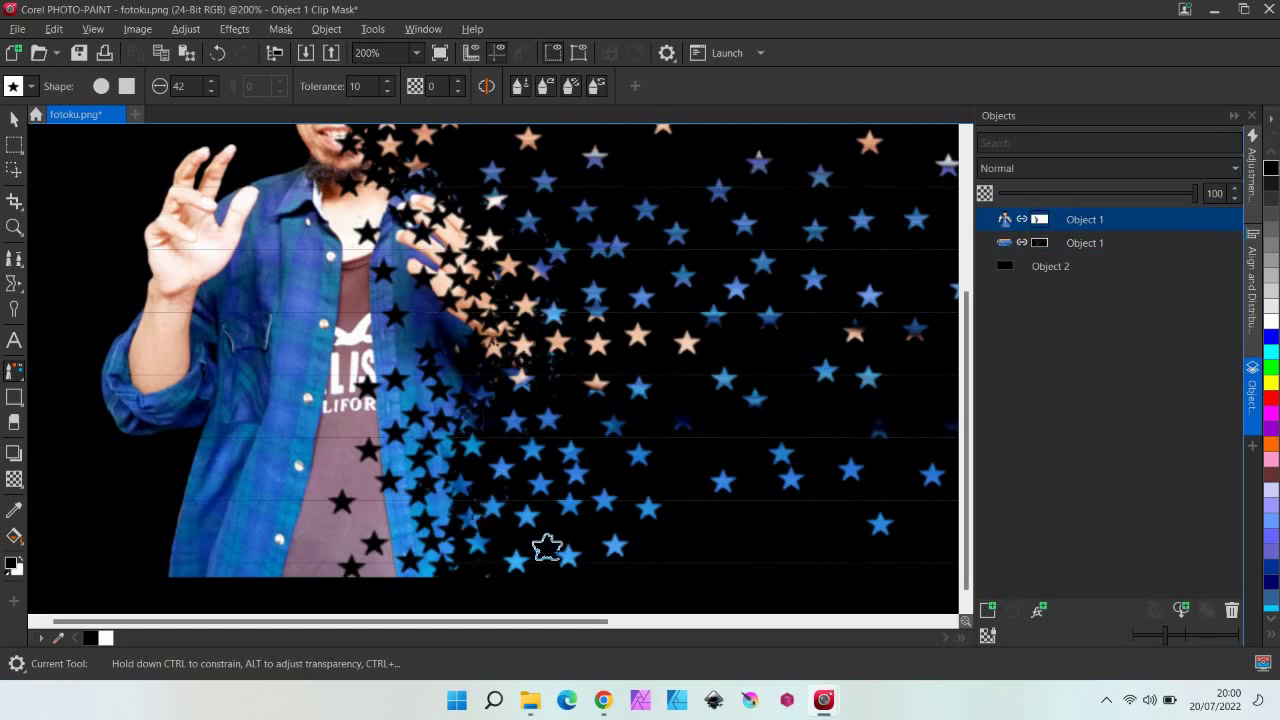
left_click(505, 538)
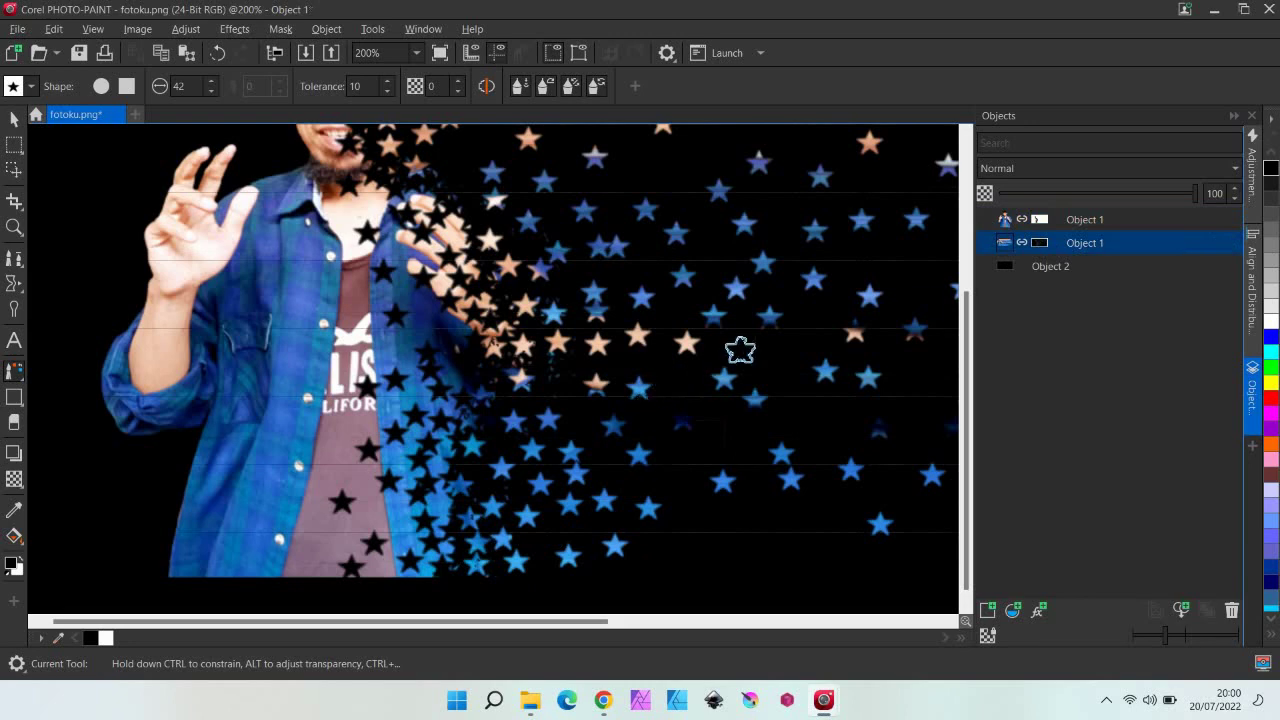
Stamp a small blue star at the trail's right end and two near its bottom.
scroll(771, 366, "down", 1)
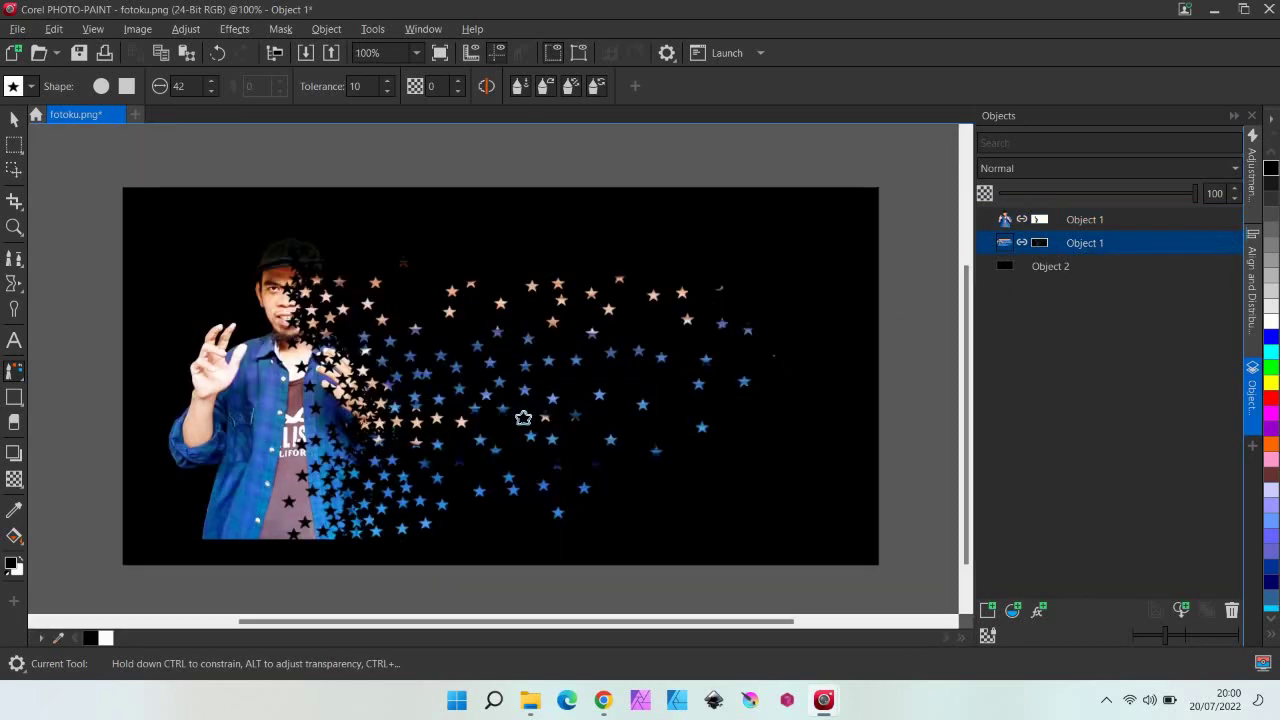
scroll(523, 417, "up", 1)
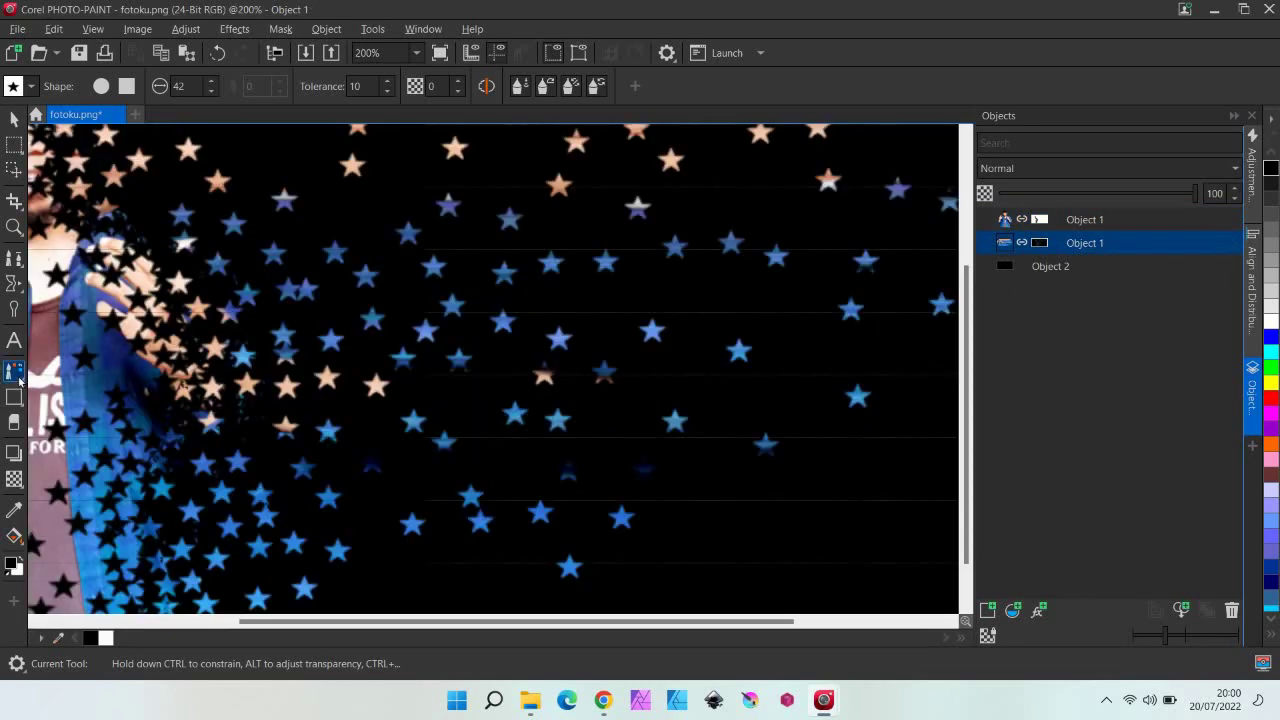
left_click(455, 410)
left_click(1040, 243)
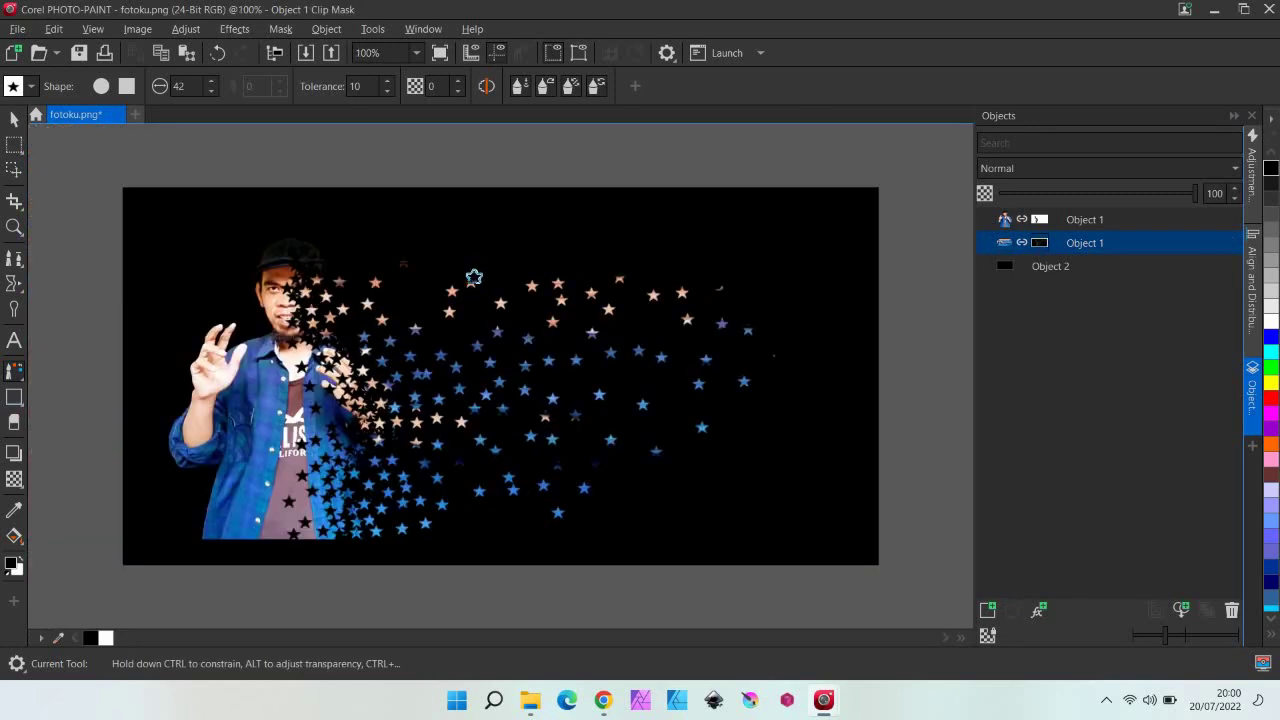
scroll(480, 276, "down", 1)
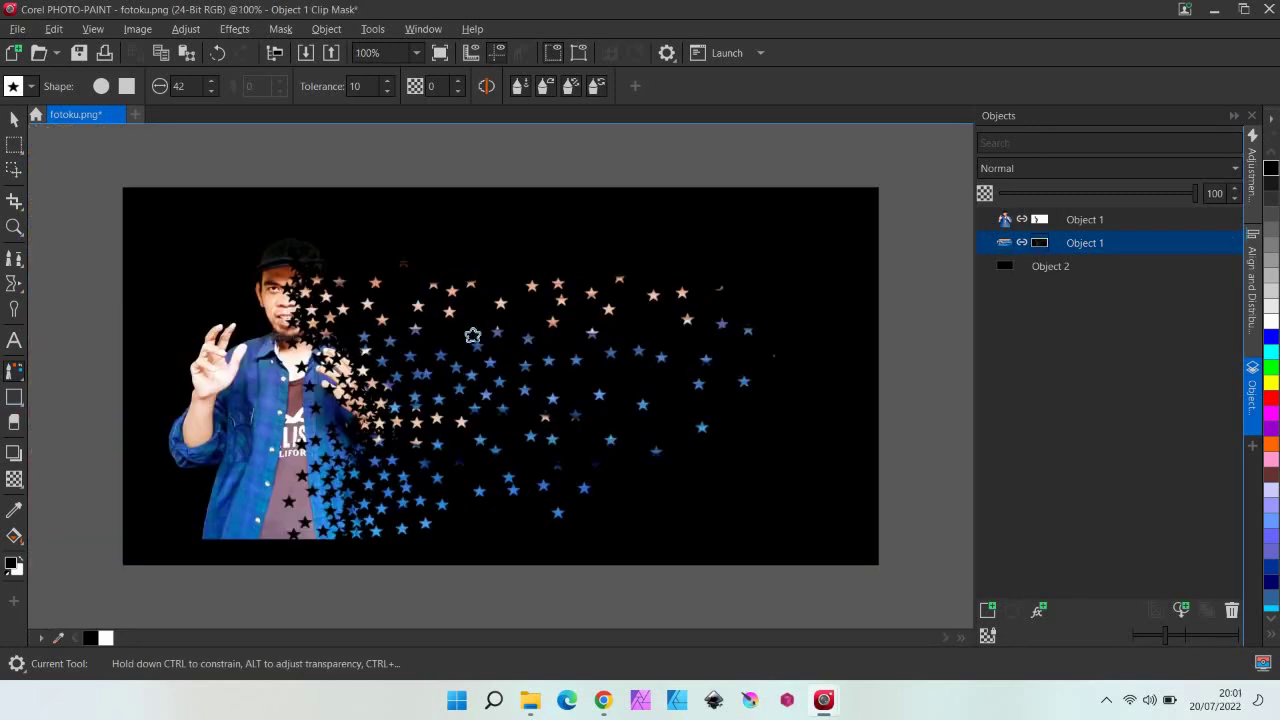
left_click(750, 351)
left_click(455, 508)
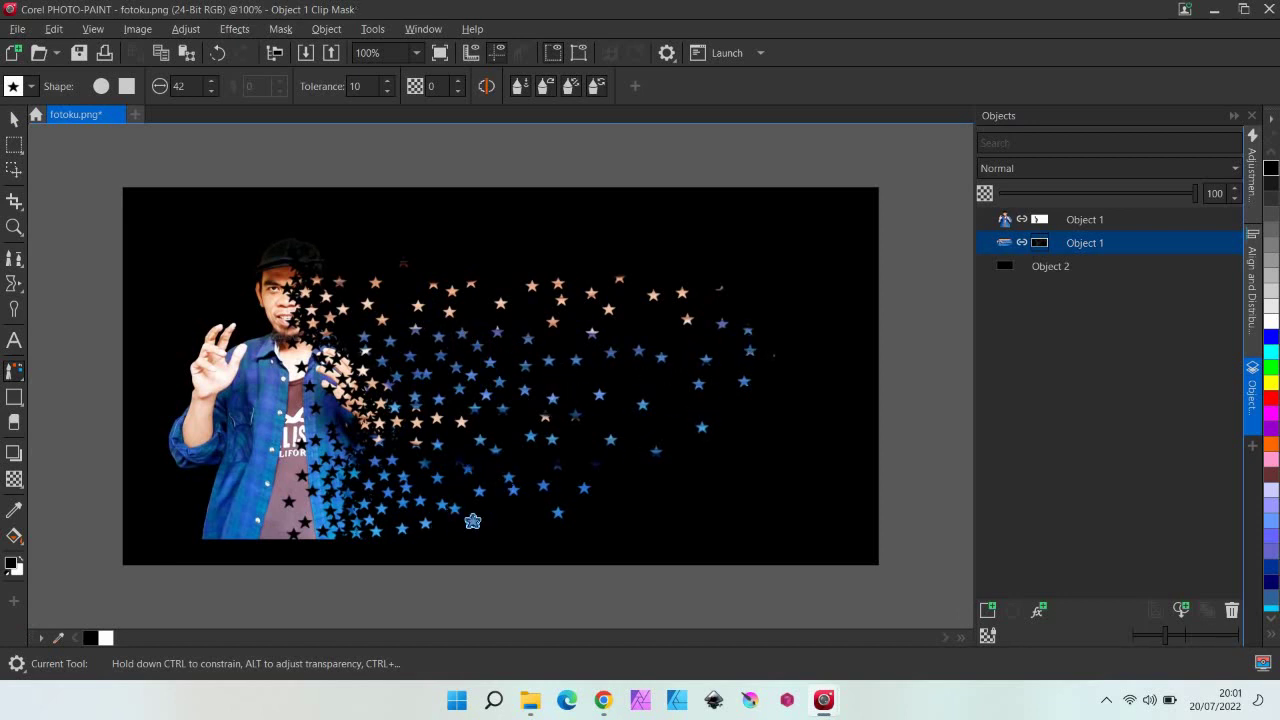
left_click(473, 522)
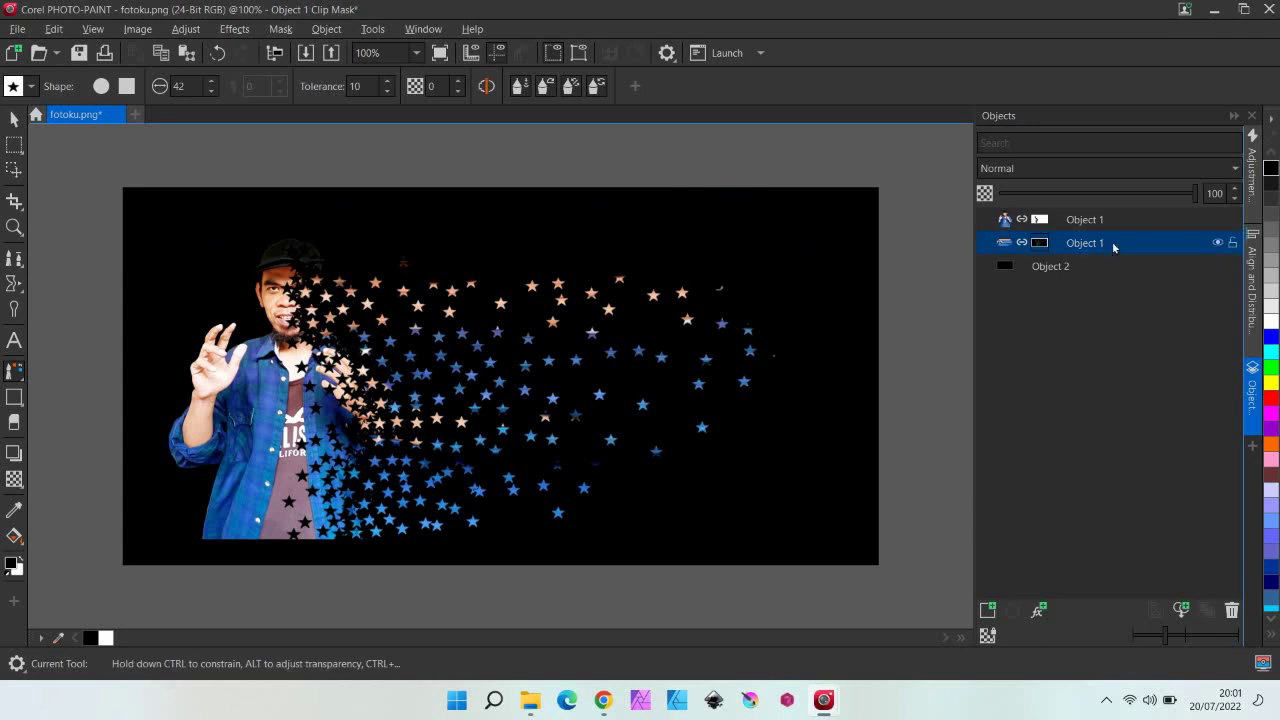
Toggle the portrait and star-trail layers off and on to compare them.
left_click(1218, 219)
left_click(1218, 219)
left_click(1218, 243)
left_click(1218, 243)
Select the Pick tool and view the whole finished image.
left_click(12, 120)
scroll(460, 436, "up", 1)
scroll(440, 430, "down", 1)
scroll(435, 424, "up", 1)
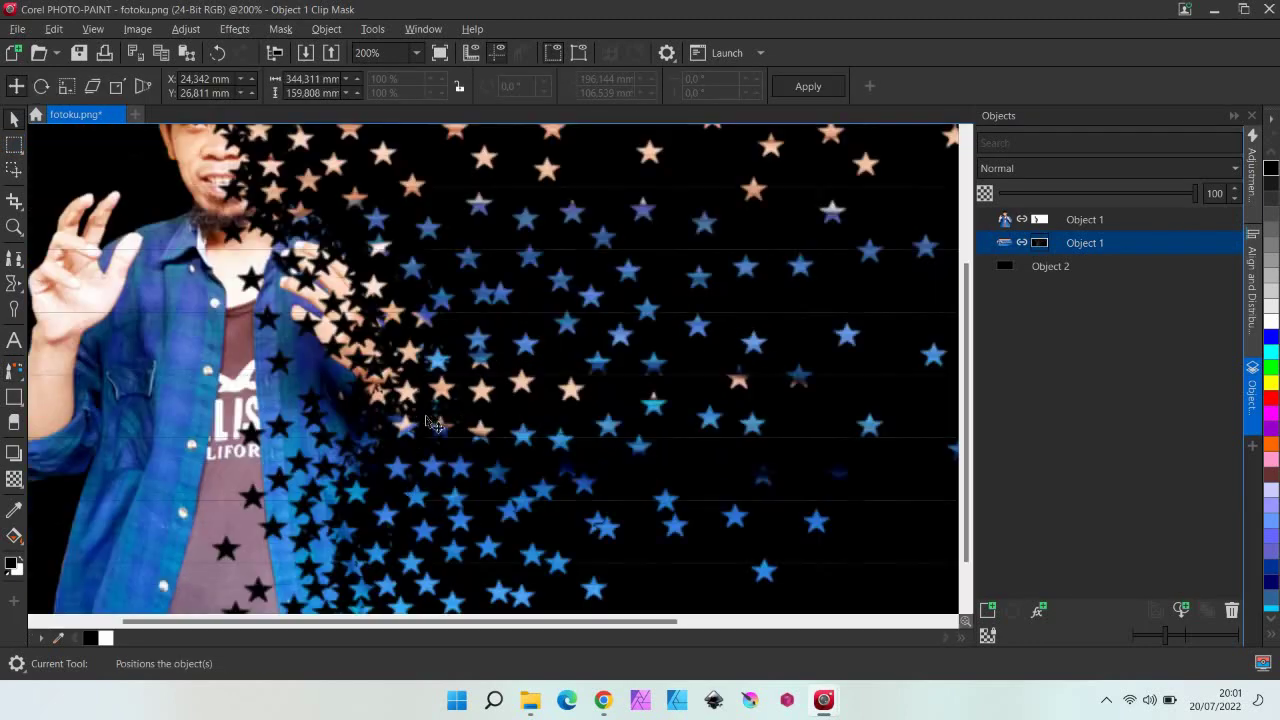
scroll(435, 424, "down", 1)
key("Tab")
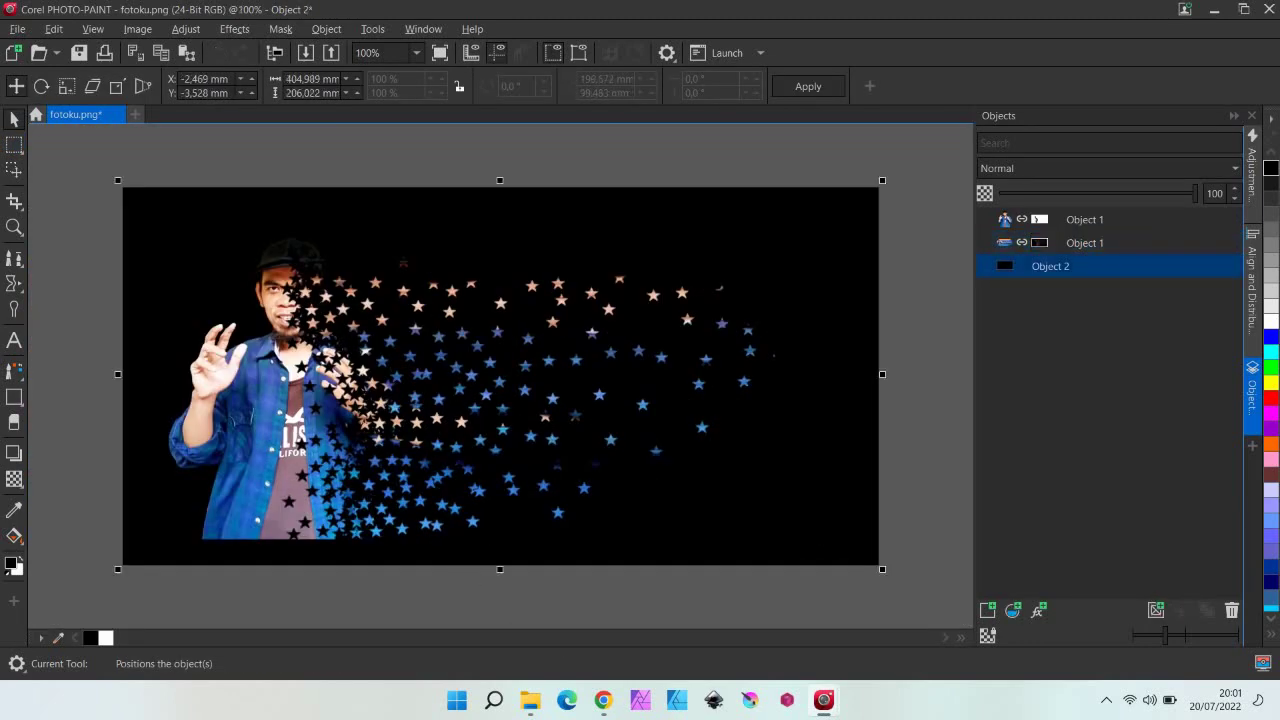